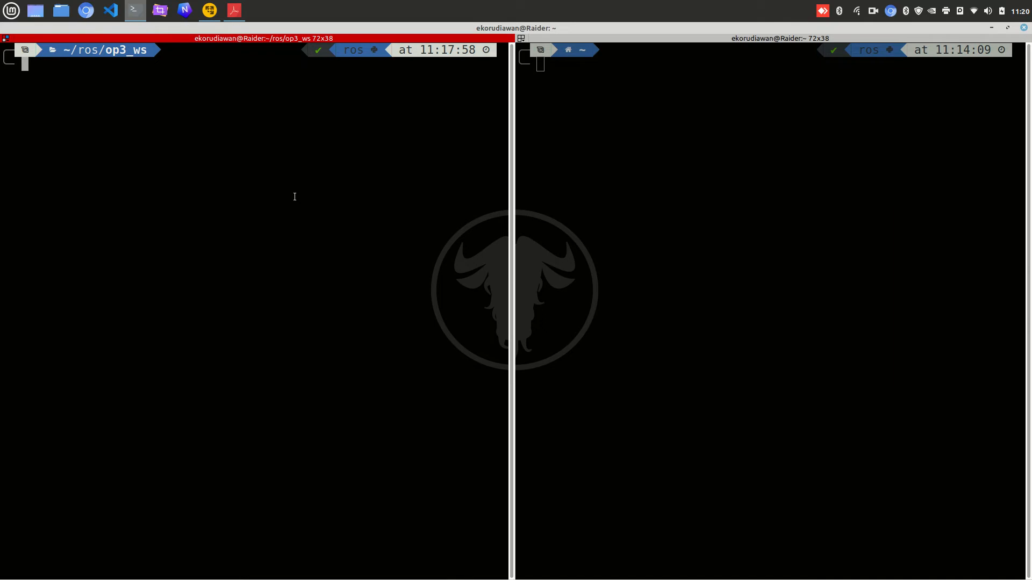
# Step: Source devel/setup.zsh in the op3_ws workspace terminal
pyautogui.write('s')
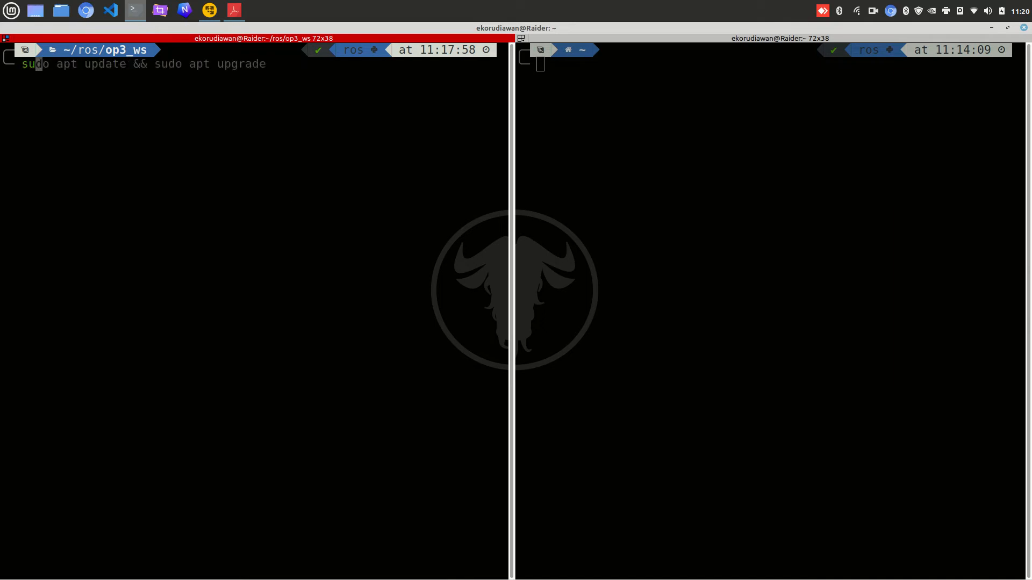
pyautogui.write('ource de')
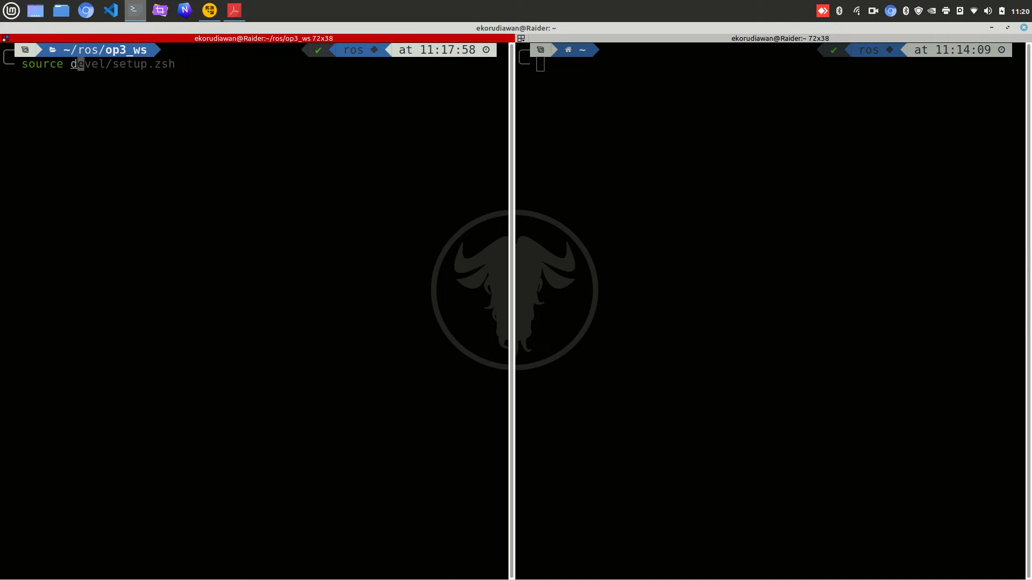
pyautogui.press('Tab')
pyautogui.press('Right')
pyautogui.press('Return')
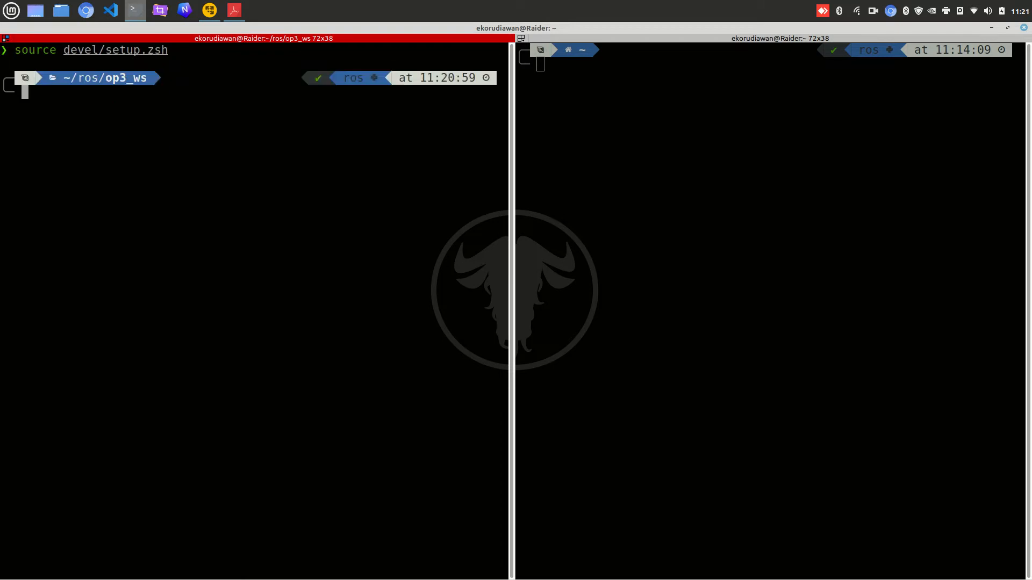
# Step: Launch robotis_world.launch from the op3_gazebo package with roslaunch
pyautogui.write('roslaunch ')
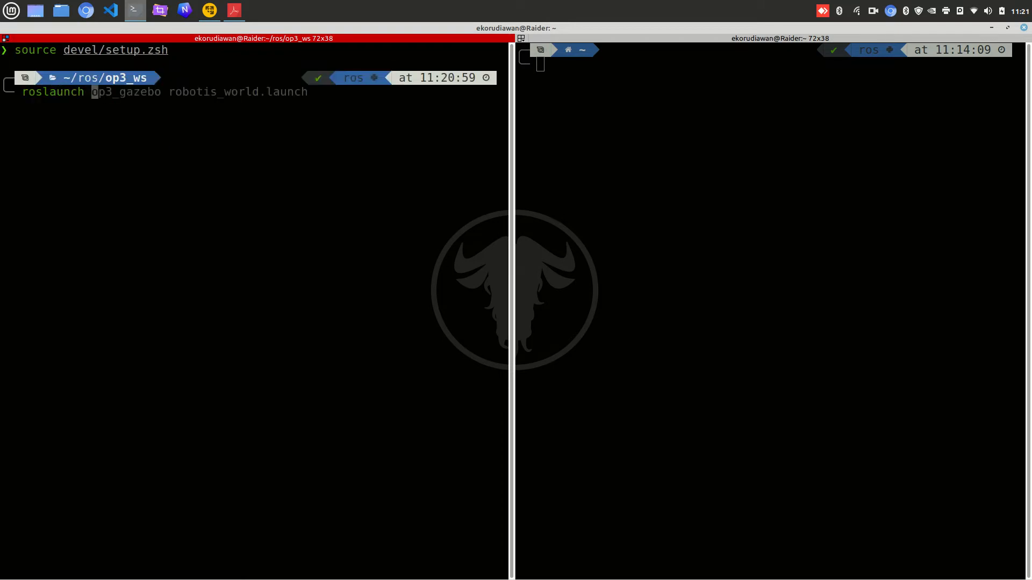
pyautogui.write('op3_')
pyautogui.write('gazebo')
pyautogui.write('ro')
pyautogui.press('Tab')
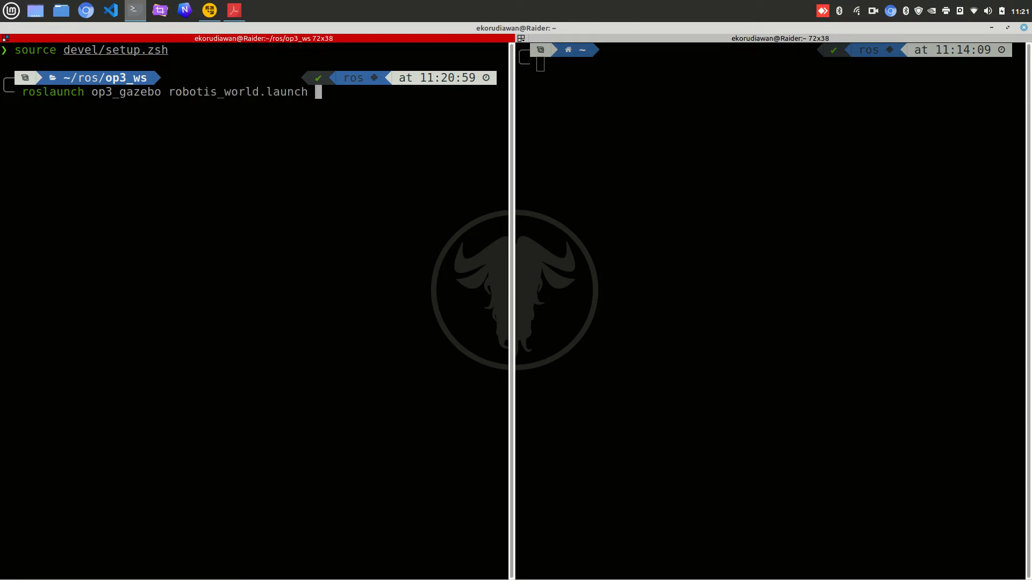
pyautogui.press('Return')
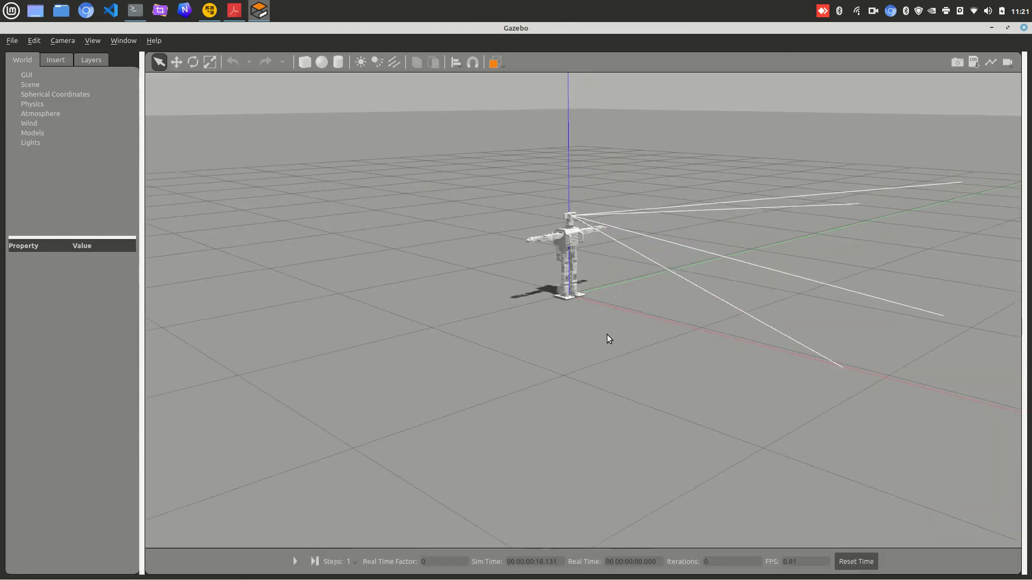
# Step: Run the paused simulation of the OP3 robot in Gazebo
pyautogui.scroll(3, 576, 162)
pyautogui.scroll(-3, 576, 162)
pyautogui.scroll(5, 529, 328)
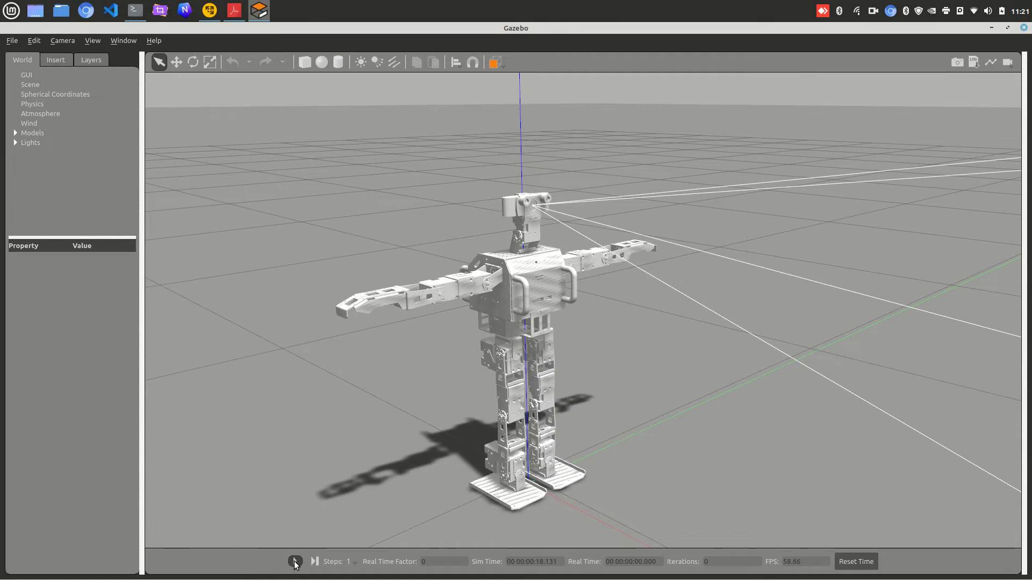
pyautogui.click(295, 562)
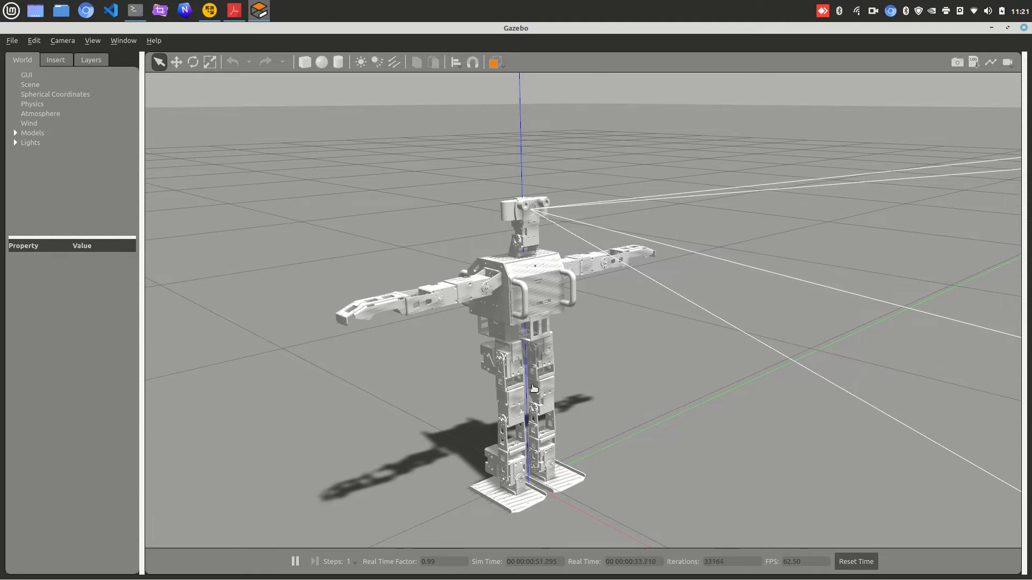
# Step: Show the models' collision shapes to inspect them on the robot, and hide them again
pyautogui.scroll(1, 469, 472)
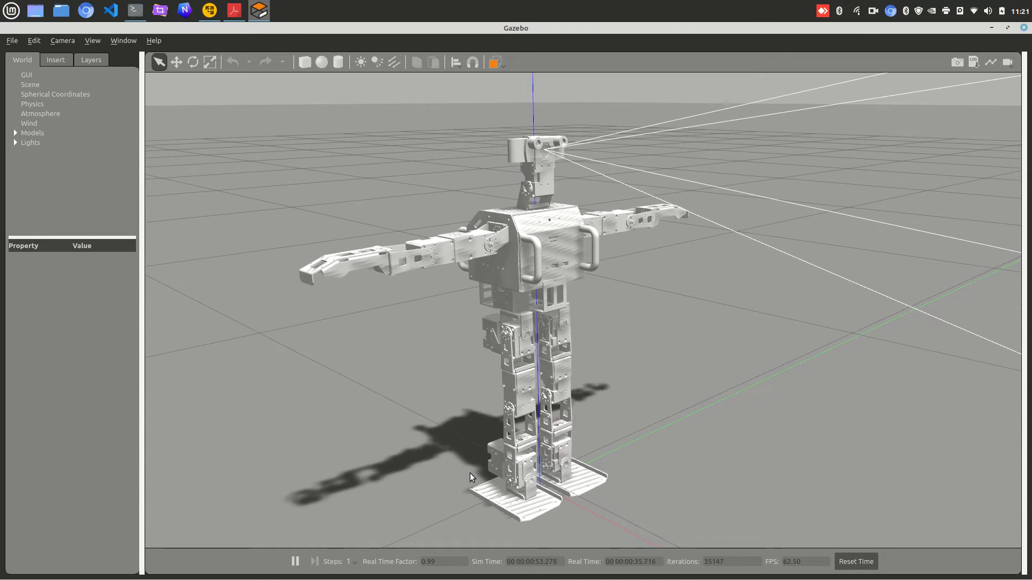
pyautogui.click(120, 42)
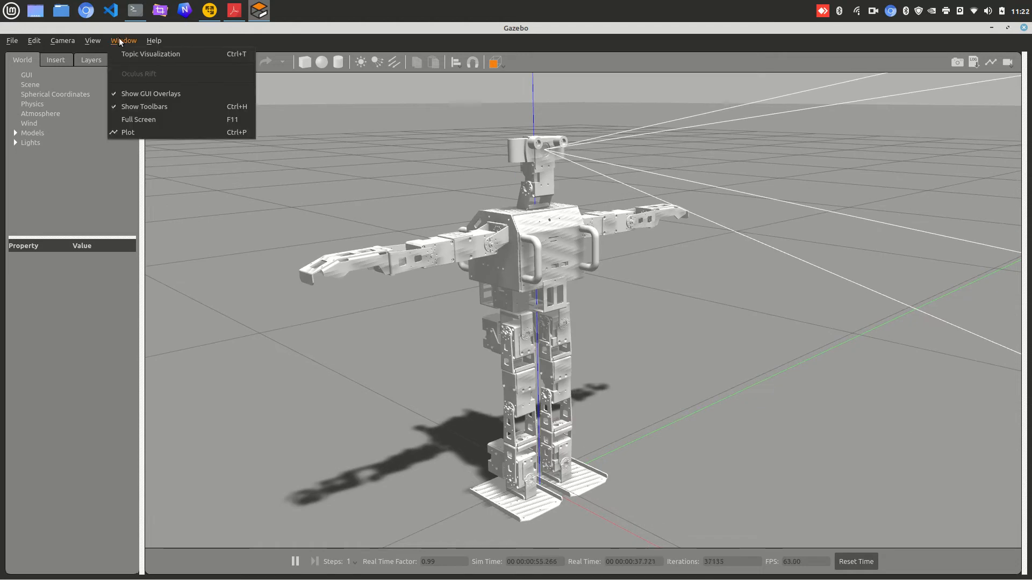
pyautogui.moveTo(96, 39)
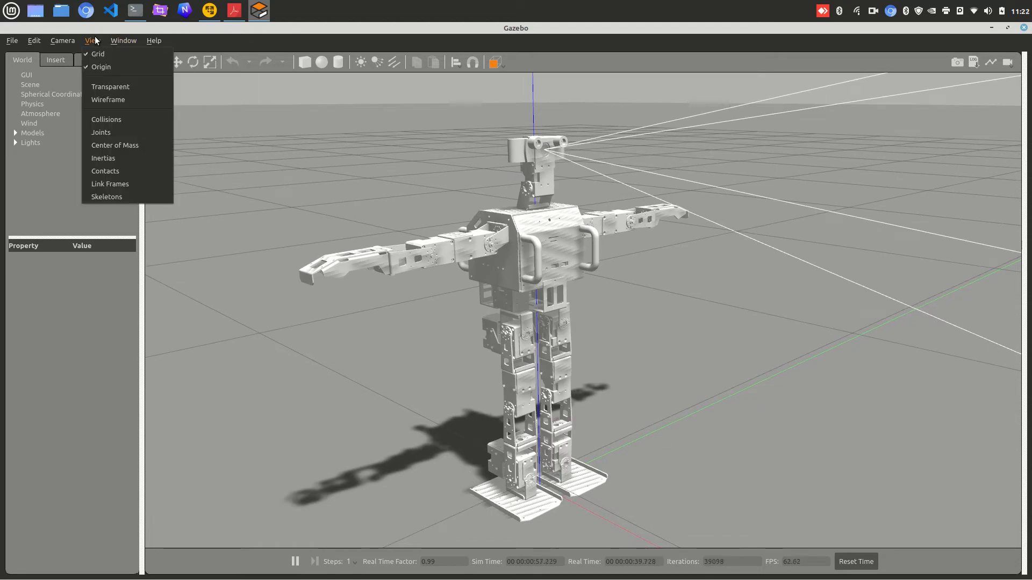
pyautogui.click(115, 124)
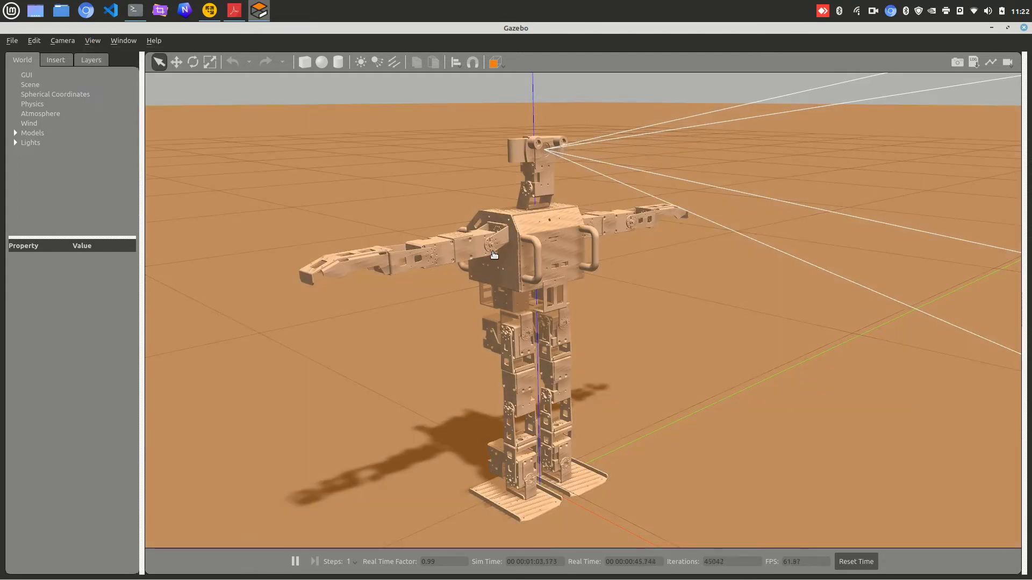
pyautogui.scroll(1, 465, 241)
pyautogui.scroll(1, 467, 252)
pyautogui.scroll(-1, 469, 254)
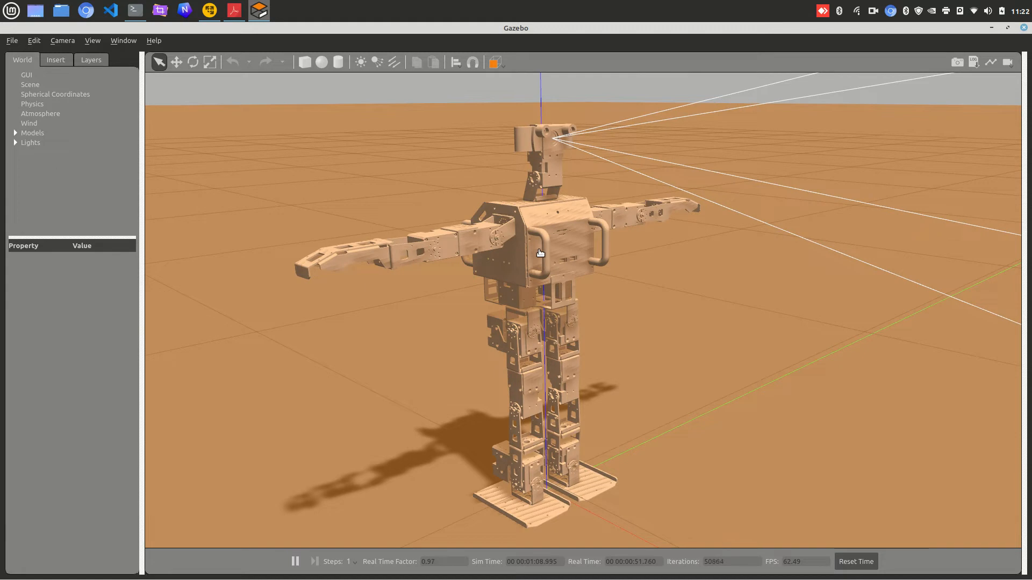
pyautogui.scroll(1, 540, 254)
pyautogui.scroll(-1, 540, 253)
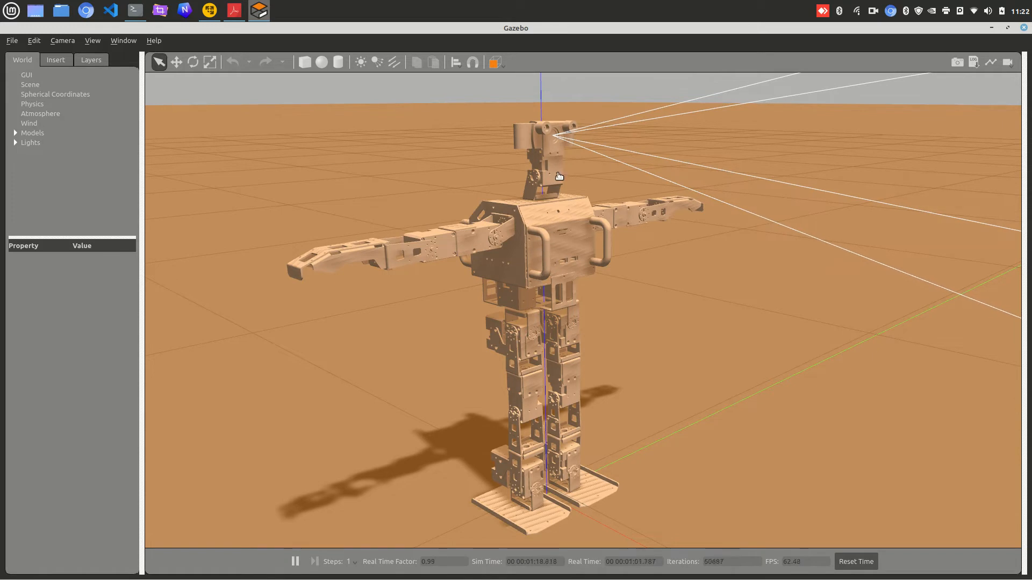
pyautogui.click(88, 39)
pyautogui.click(140, 118)
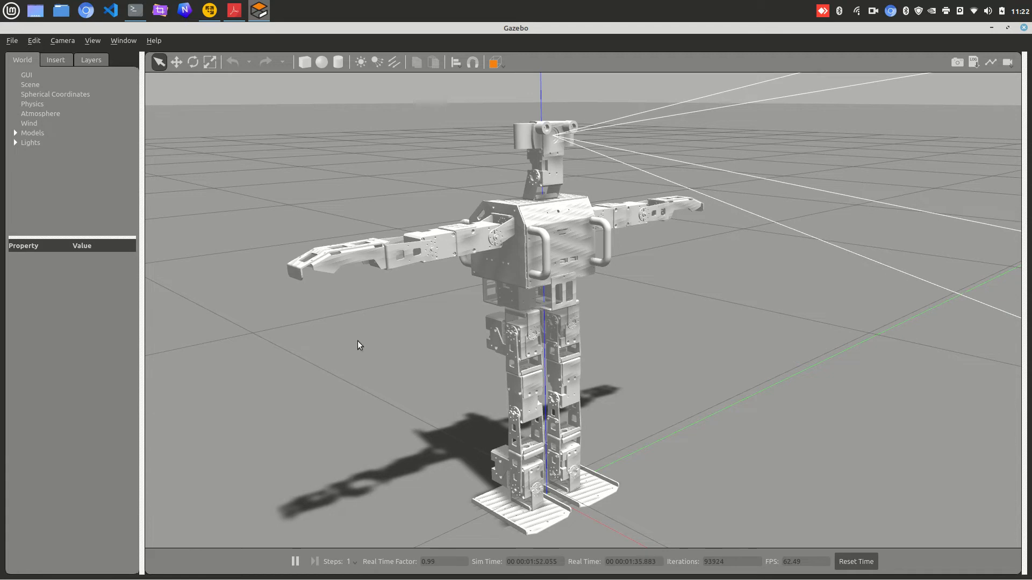
# Step: Apply a 1000 N force along X to the centre of mass of the robotis_op3 model's body_link
pyautogui.click(14, 133)
pyautogui.rightClick(54, 156)
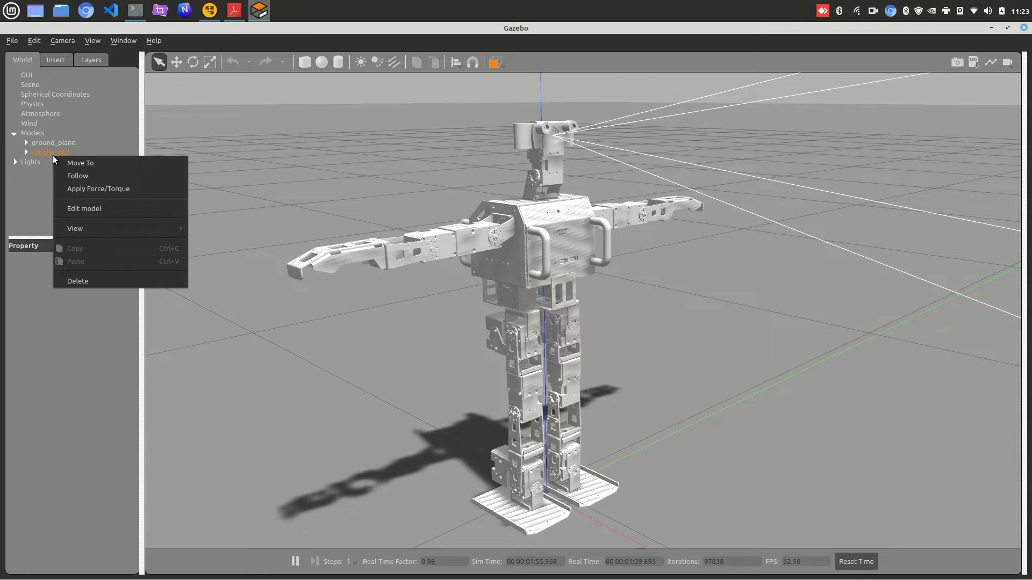
pyautogui.click(96, 189)
pyautogui.moveTo(198, 177); pyautogui.dragTo(162, 212)
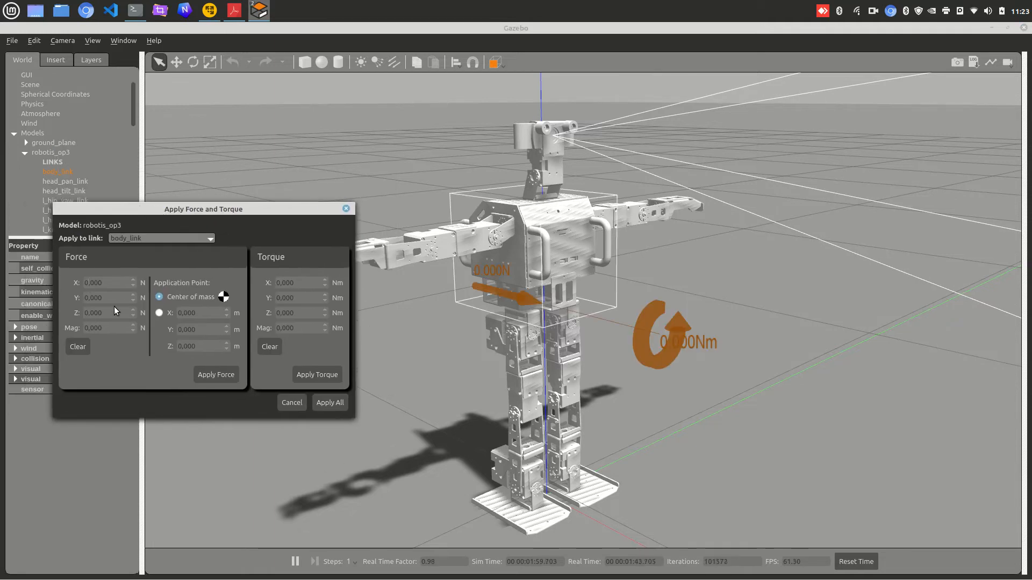
pyautogui.write('100')
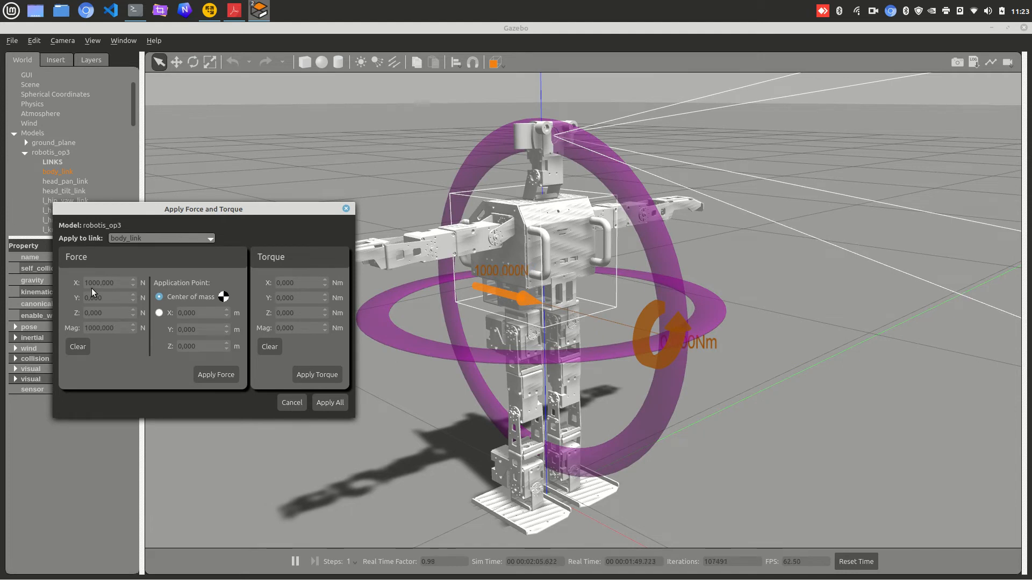
pyautogui.click(224, 379)
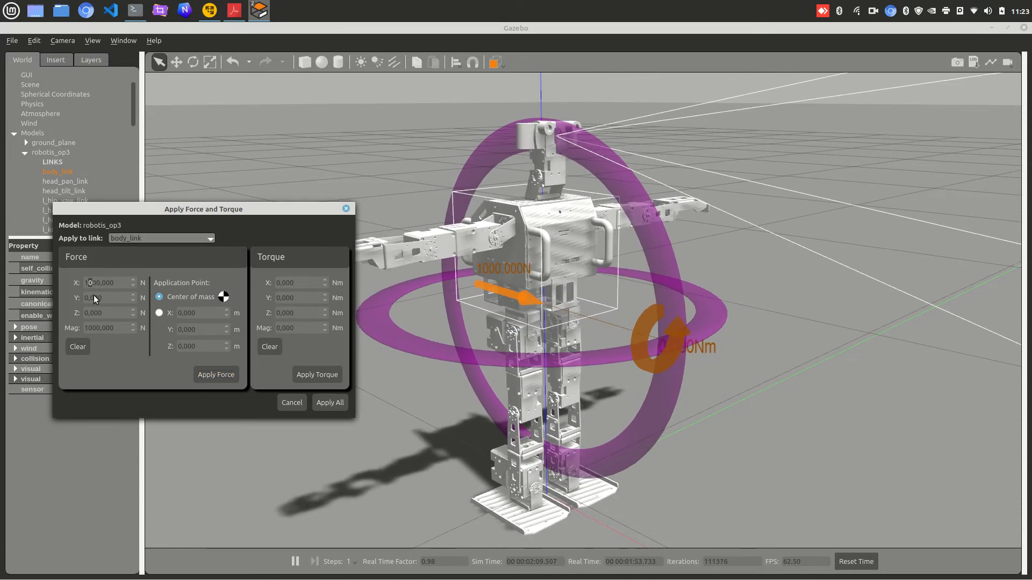
# Step: Set the X force on body_link to 5000 N, apply it, and close the dialog to inspect the robot
pyautogui.press('BackSpace')
pyautogui.write('500')
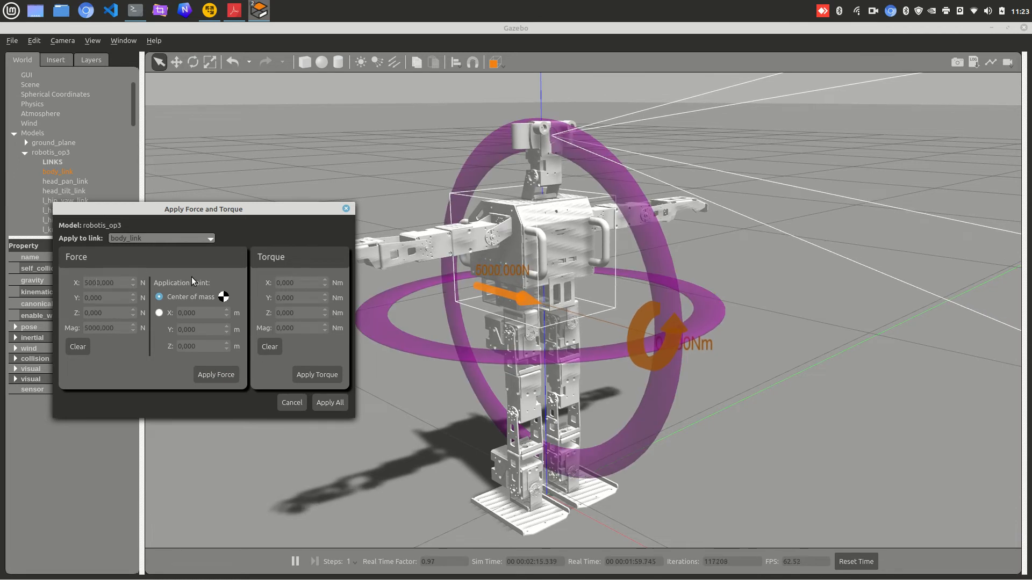
pyautogui.click(228, 375)
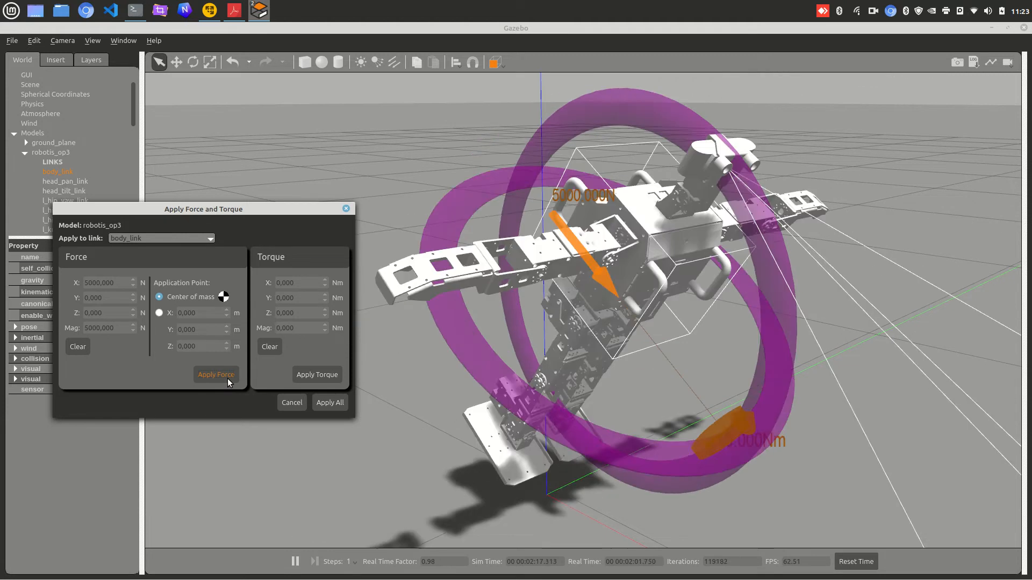
pyautogui.click(345, 209)
pyautogui.scroll(-4, 520, 207)
pyautogui.scroll(2, 615, 279)
pyautogui.click(630, 398)
pyautogui.scroll(2, 630, 398)
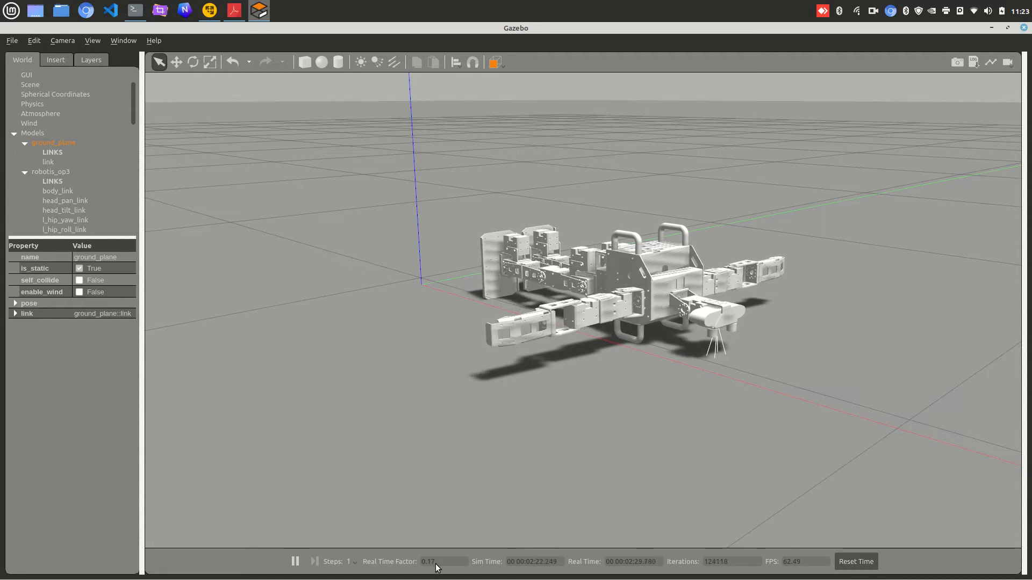
pyautogui.scroll(5, 722, 296)
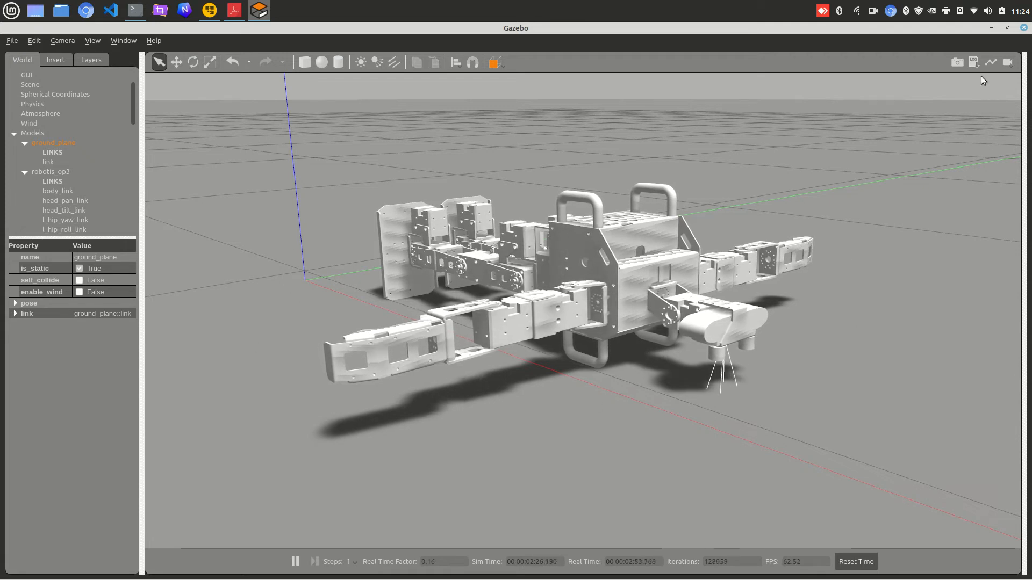
# Step: Close Gazebo and interrupt the running robotis_world launch in the terminal
pyautogui.click(1024, 28)
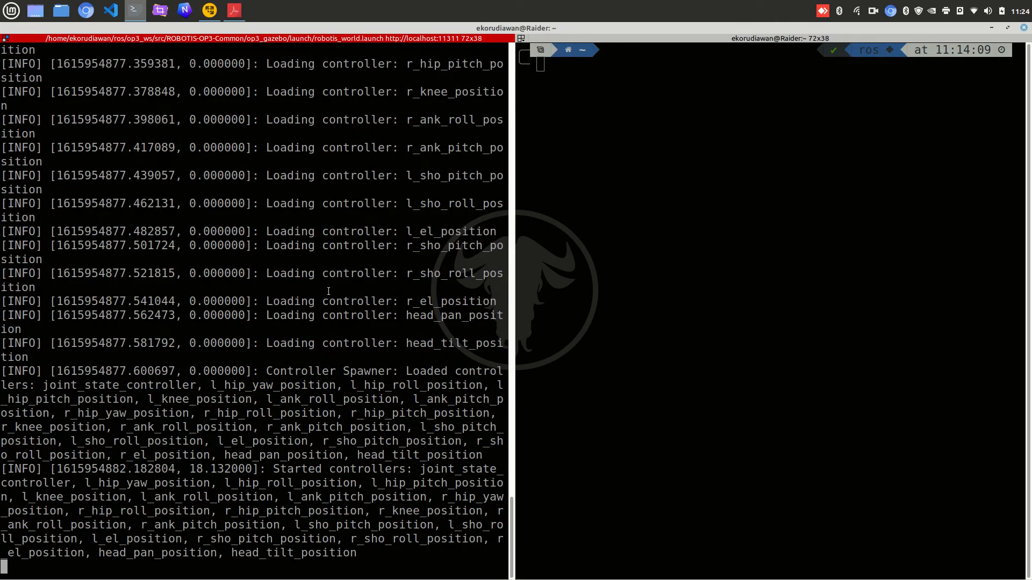
pyautogui.hotkey('ctrl', 'c')
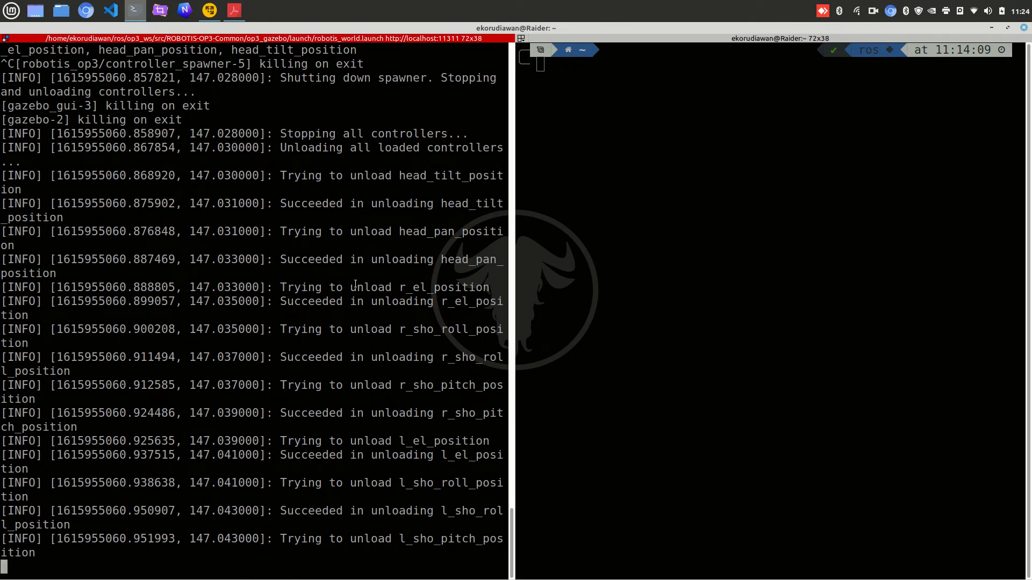
pyautogui.hotkey('ctrl', 'c')
pyautogui.hotkey('ctrl', 'c')
pyautogui.hotkey('ctrl', 'c')
pyautogui.hotkey('ctrl', 'c')
pyautogui.hotkey('ctrl', 'c')
pyautogui.hotkey('ctrl', 'c')
pyautogui.hotkey('ctrl', 'c')
pyautogui.hotkey('ctrl', 'c')
pyautogui.hotkey('ctrl', 'c')
pyautogui.hotkey('ctrl', 'c')
pyautogui.hotkey('ctrl', 'c')
pyautogui.hotkey('ctrl', 'c')
pyautogui.hotkey('ctrl', 'c')
pyautogui.hotkey('ctrl', 'c')
pyautogui.hotkey('ctrl', 'c')
pyautogui.hotkey('ctrl', 'c')
pyautogui.hotkey('ctrl', 'c')
pyautogui.hotkey('ctrl', 'c')
pyautogui.hotkey('ctrl', 'c')
pyautogui.hotkey('ctrl', 'c')
pyautogui.hotkey('ctrl', 'c')
pyautogui.hotkey('ctrl', 'c')
pyautogui.hotkey('ctrl', 'c')
pyautogui.hotkey('ctrl', 'c')
pyautogui.hotkey('ctrl', 'c')
pyautogui.hotkey('ctrl', 'c')
pyautogui.write('cccc[gazebo_gui-3] escalating to SIGTERM')
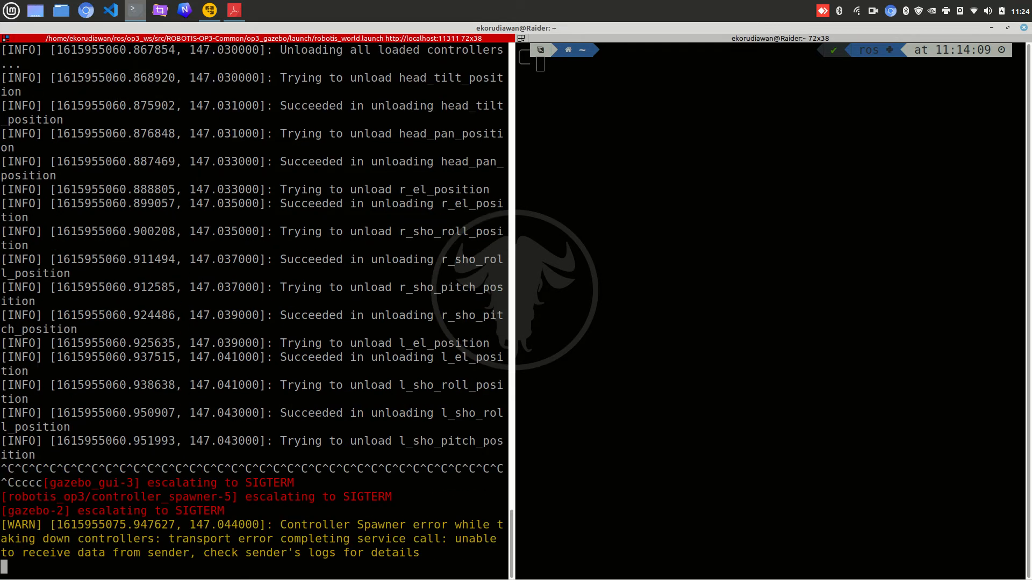
# Step: Change the terminal's directory to ../robinion_ws/ and clear the terminal output
pyautogui.press('BackSpace')
pyautogui.press('BackSpace')
pyautogui.press('BackSpace')
pyautogui.write('d ../re')
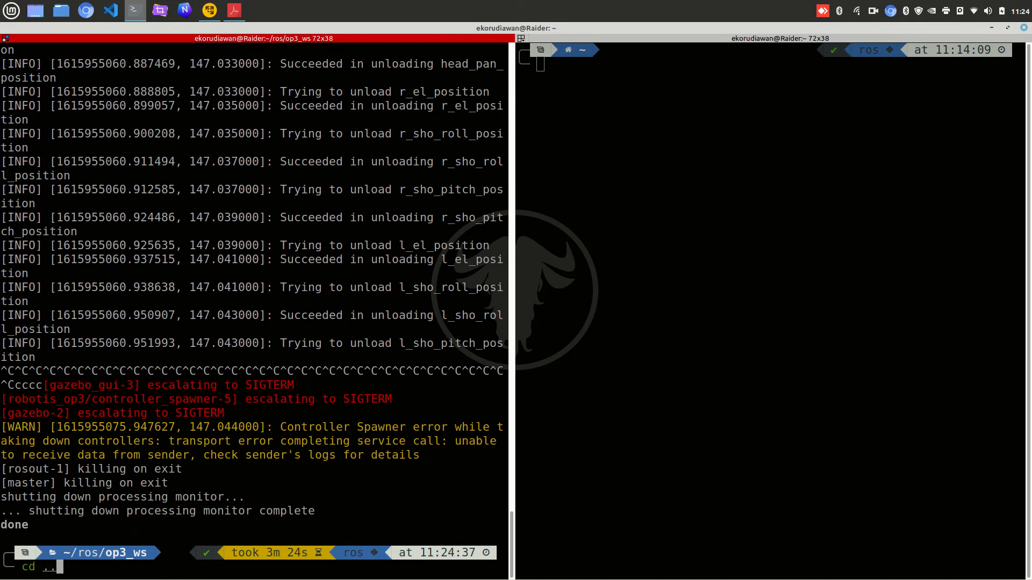
pyautogui.press('BackSpace')
pyautogui.write('obinion_ws/')
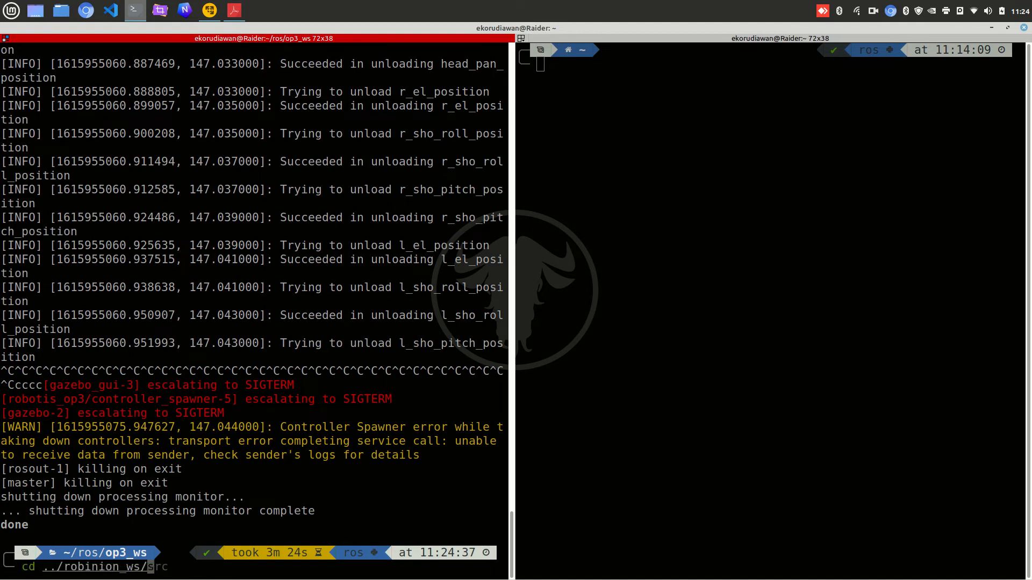
pyautogui.press('Return')
pyautogui.hotkey('ctrl', 'l')
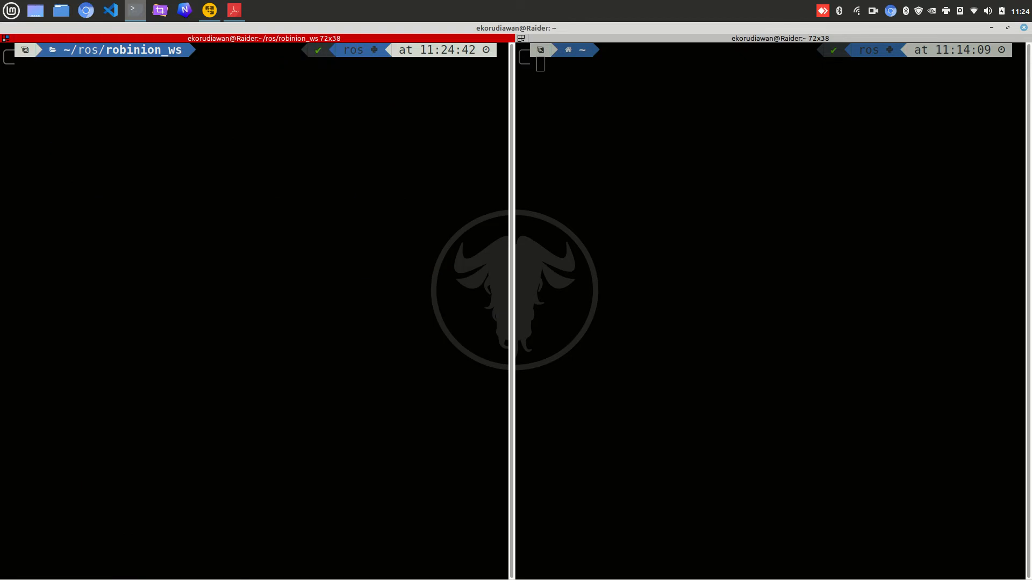
# Step: Launch robinion_world.launch from the robinion_gazebo package with roslaunch
pyautogui.write('roslaunch r')
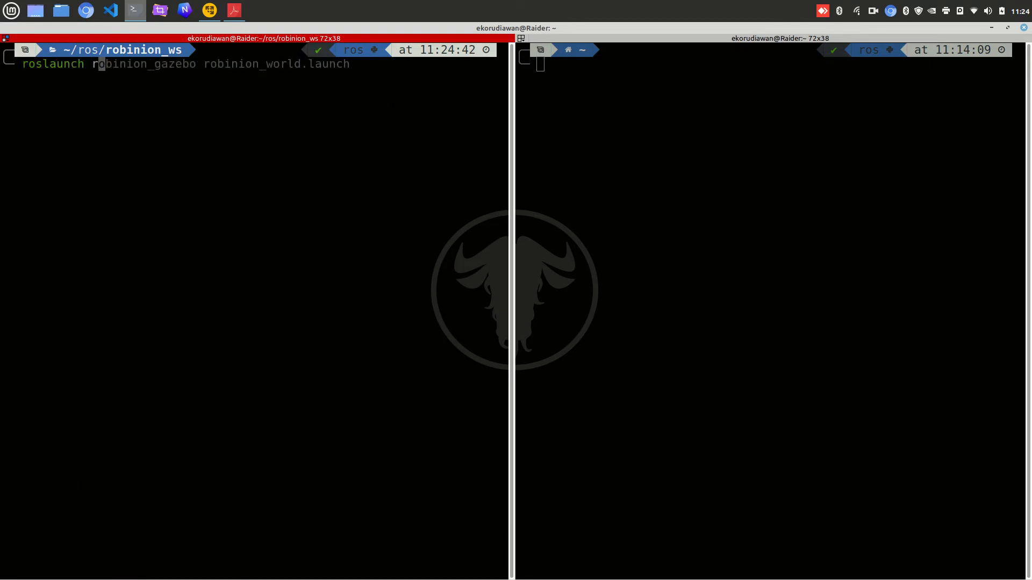
pyautogui.write('obinion_gazebo r')
pyautogui.press('Right')
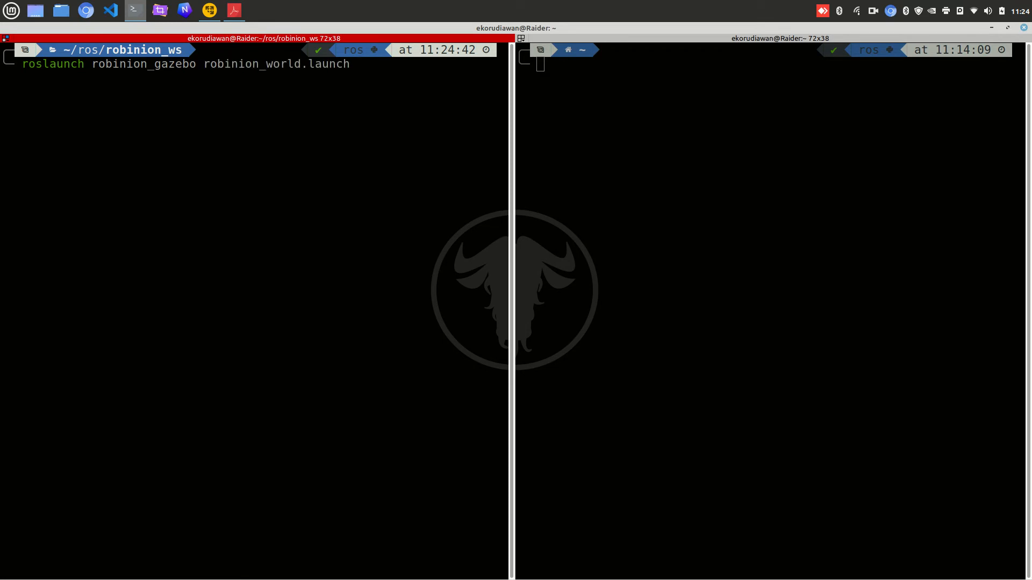
pyautogui.press('Return')
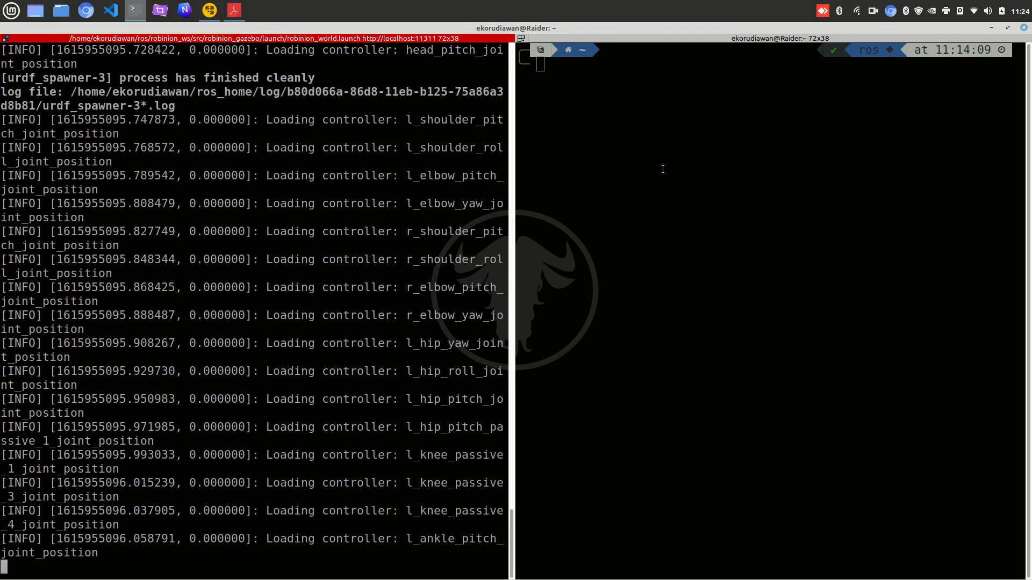
# Step: Start gzclient in the second terminal pane and run the Robinion robot's simulation
pyautogui.click(621, 118)
pyautogui.write('gzclient')
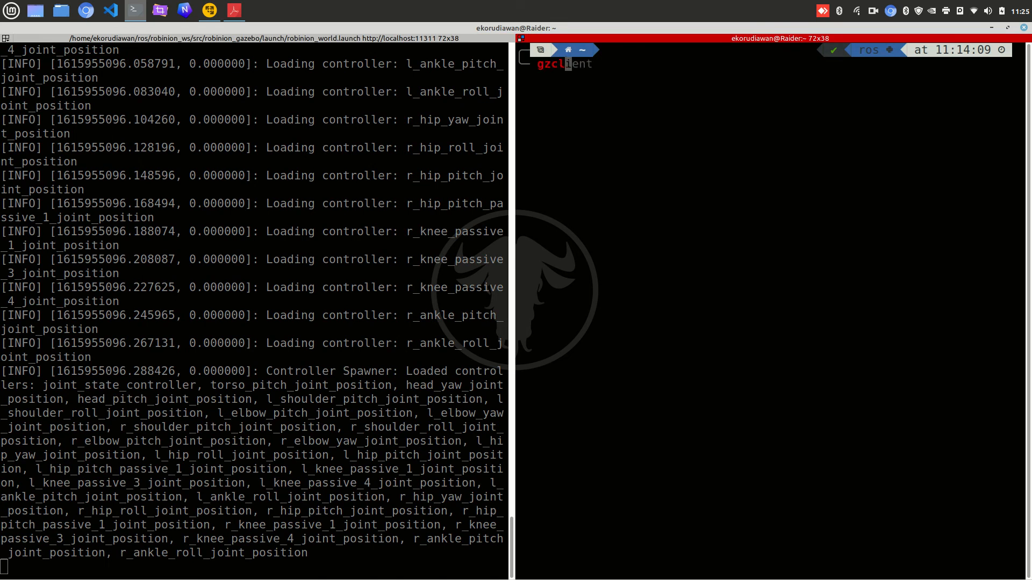
pyautogui.press('Return')
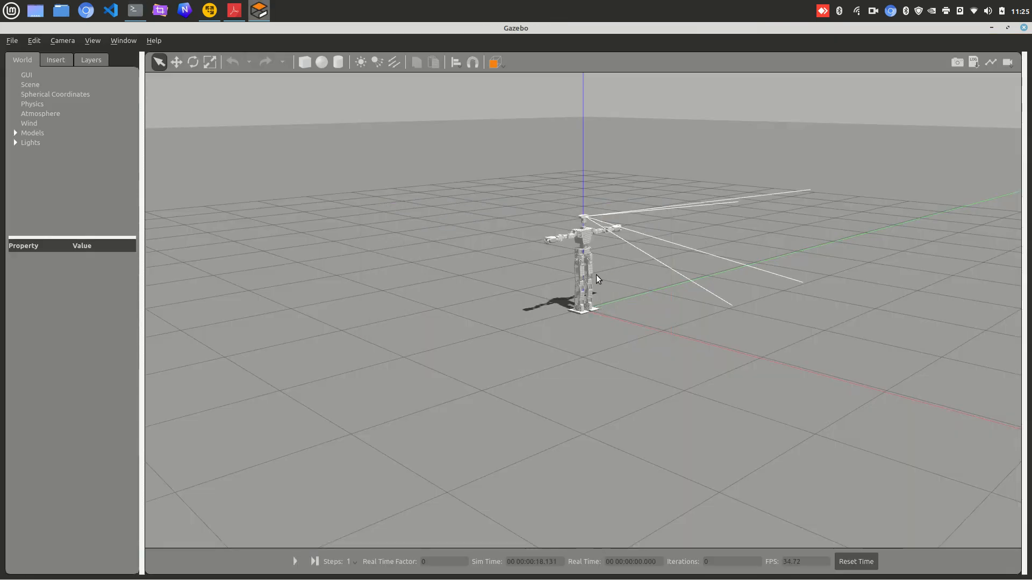
pyautogui.scroll(5, 595, 262)
pyautogui.click(295, 562)
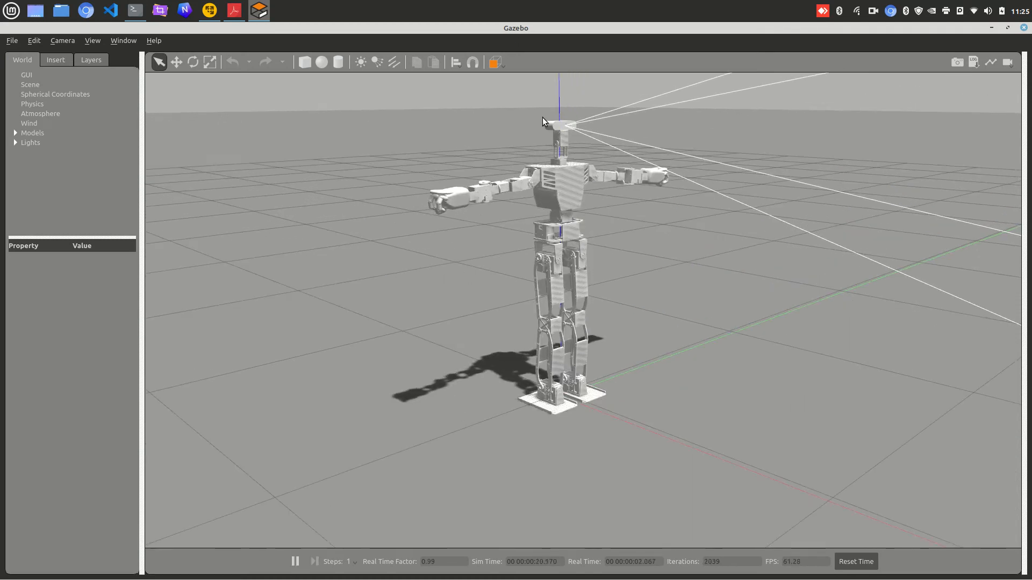
# Step: Turn on the display of collision shapes for the Robinion robot's world
pyautogui.scroll(1, 522, 142)
pyautogui.scroll(-1, 522, 142)
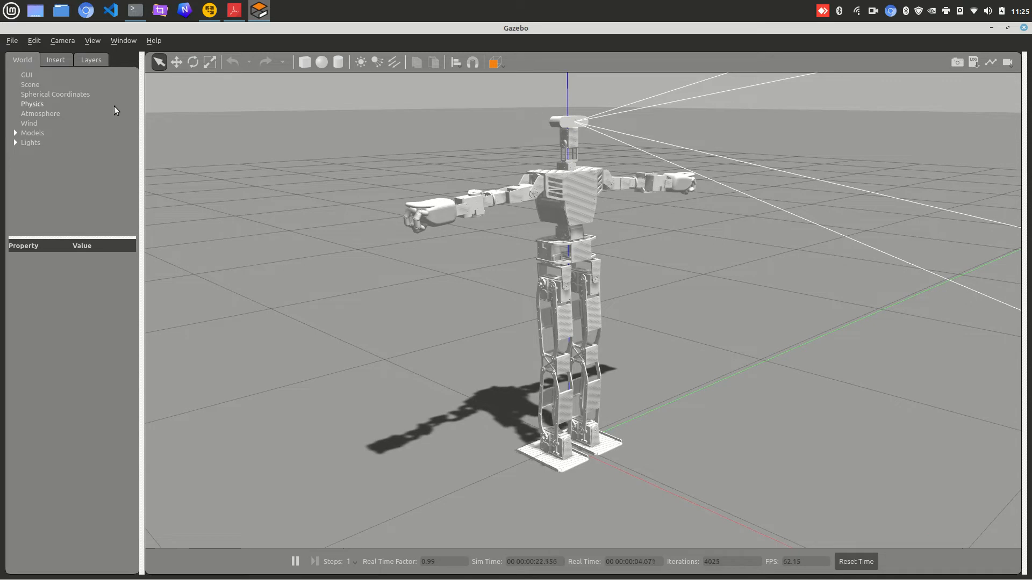
pyautogui.click(91, 42)
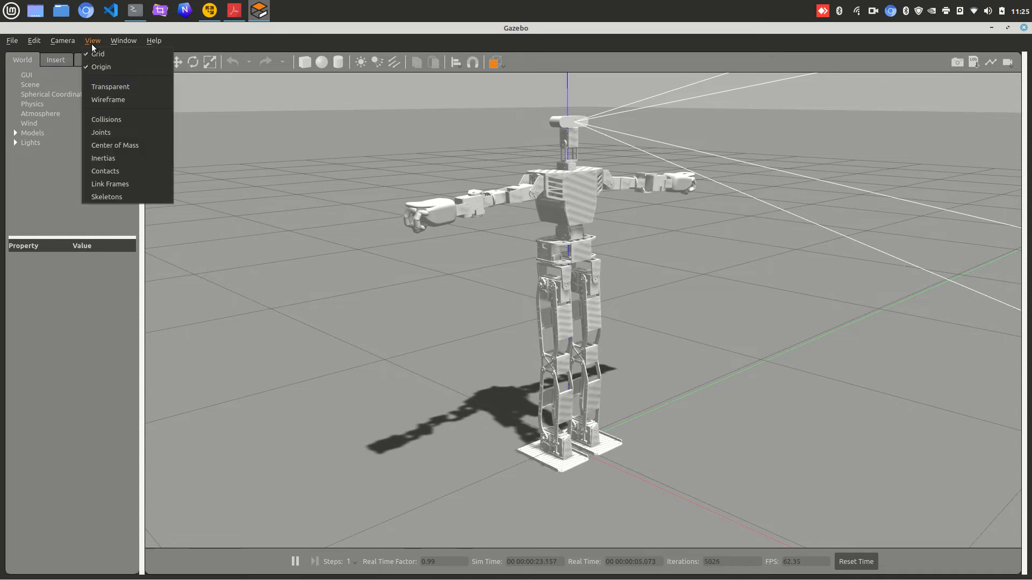
pyautogui.click(104, 120)
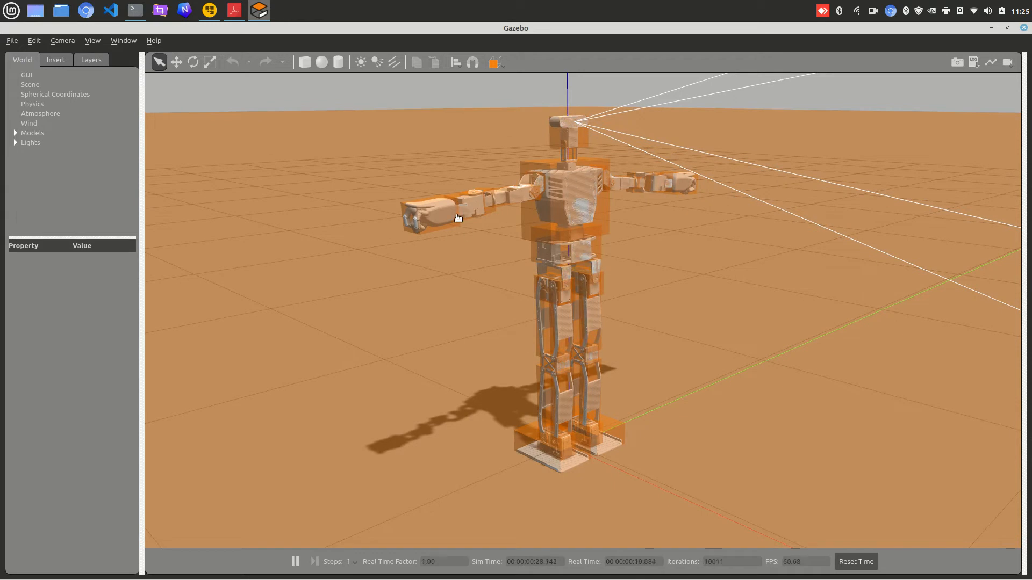
# Step: Examine the collision shapes on the robot's hands, arms, torso and legs, and turn their display off
pyautogui.scroll(3, 450, 198)
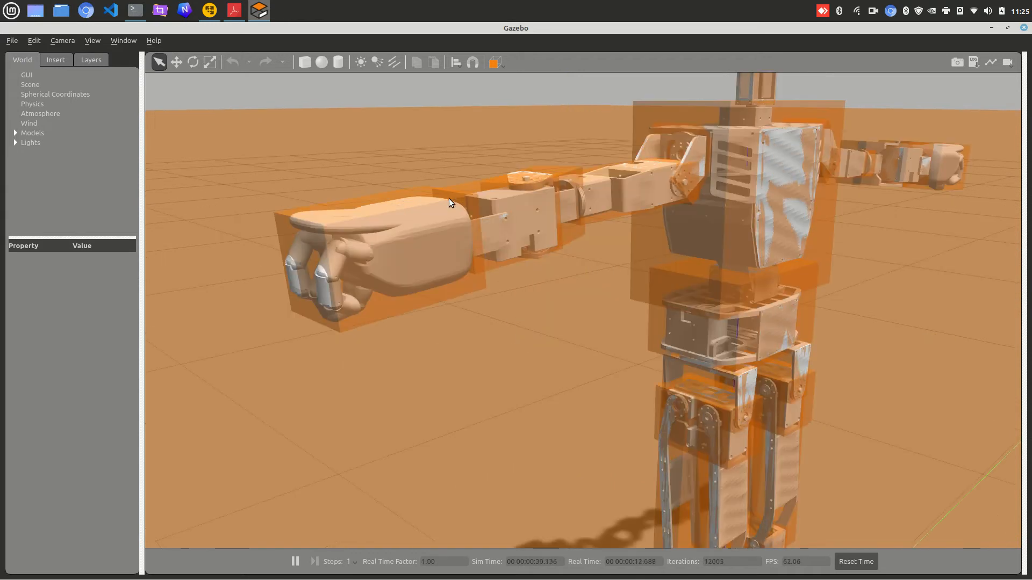
pyautogui.scroll(-2, 418, 315)
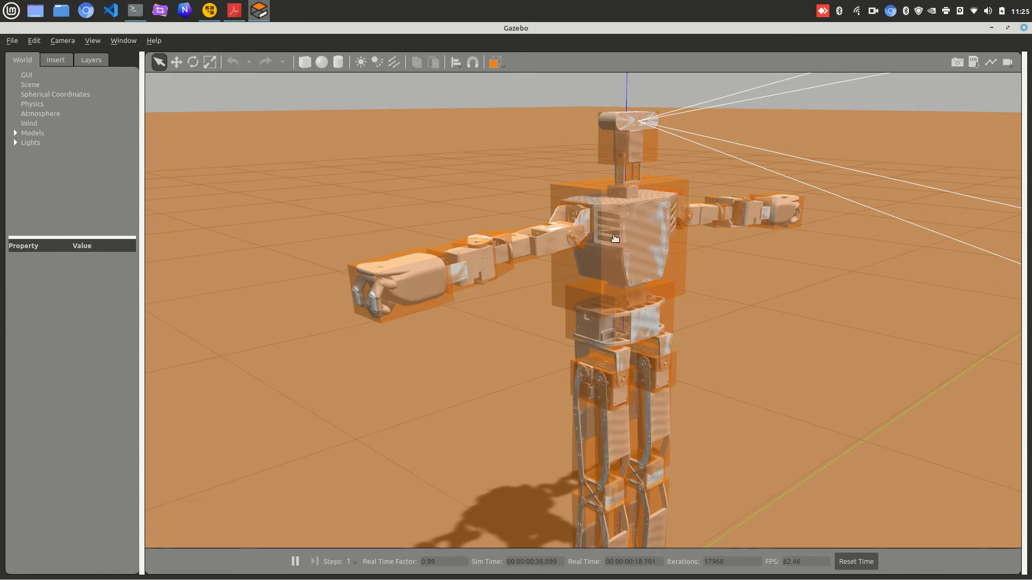
pyautogui.scroll(3, 612, 247)
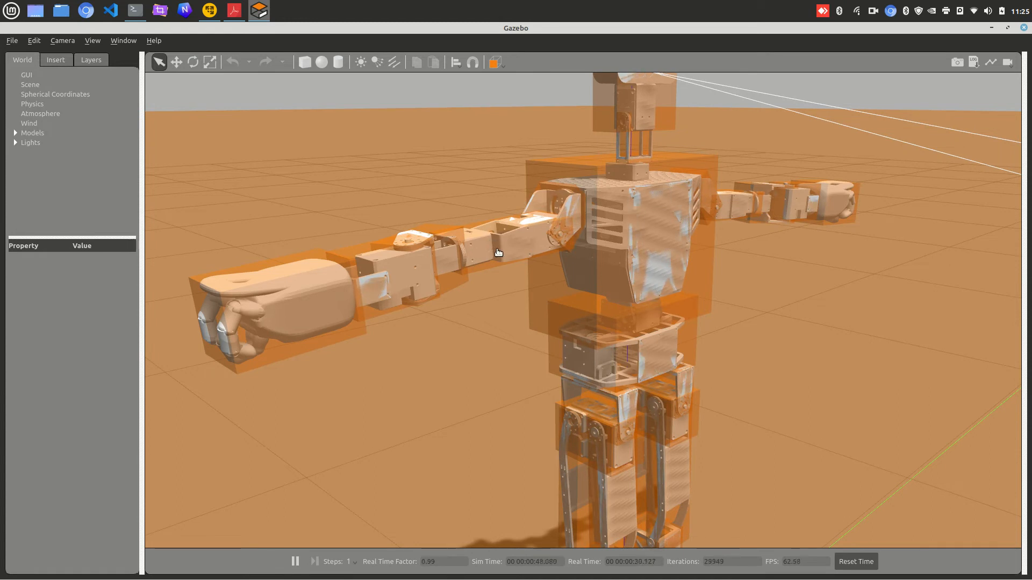
pyautogui.scroll(-5, 571, 365)
pyautogui.scroll(-4, 600, 317)
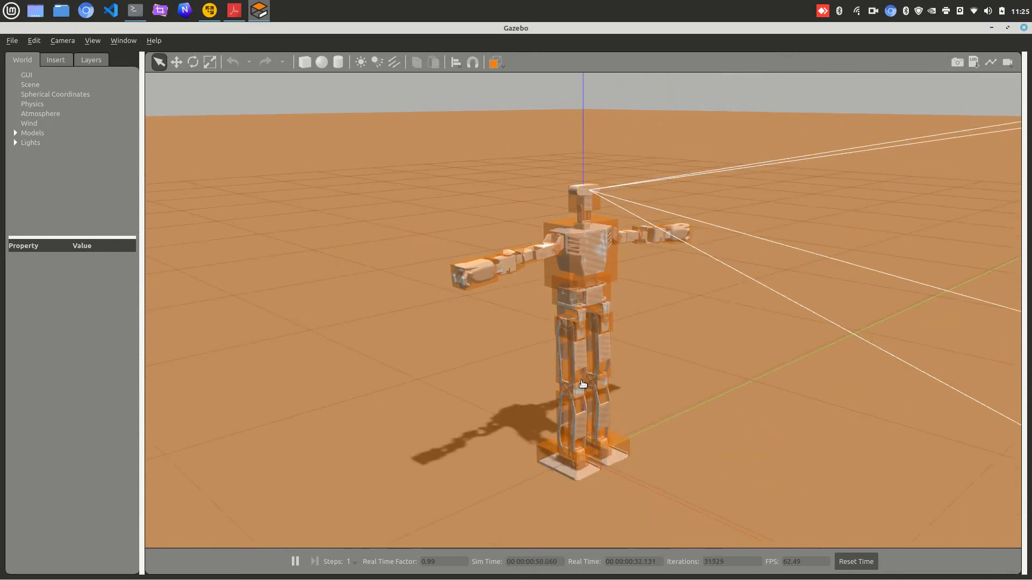
pyautogui.scroll(4, 582, 497)
pyautogui.scroll(-2, 582, 497)
pyautogui.scroll(1, 582, 498)
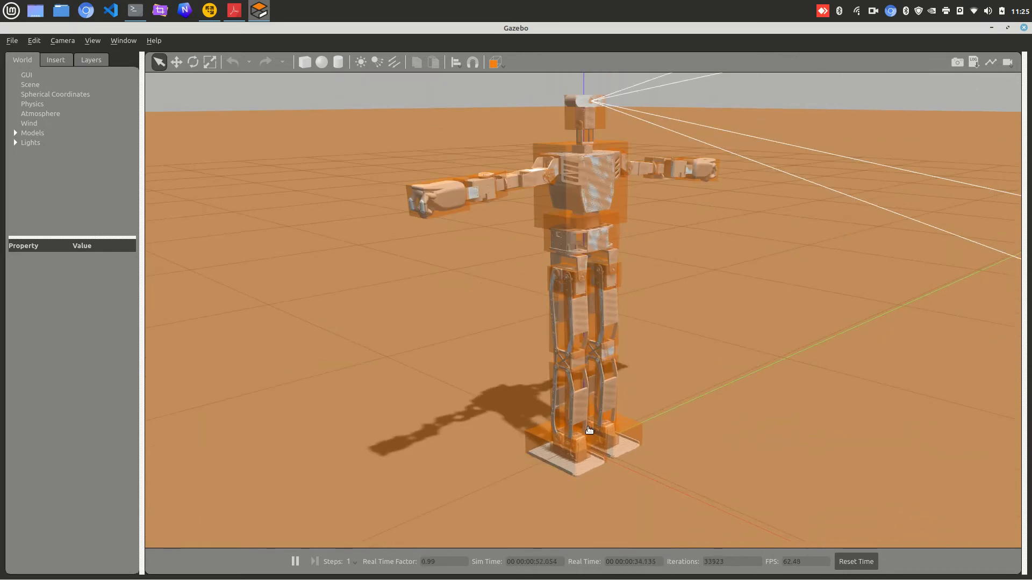
pyautogui.click(99, 41)
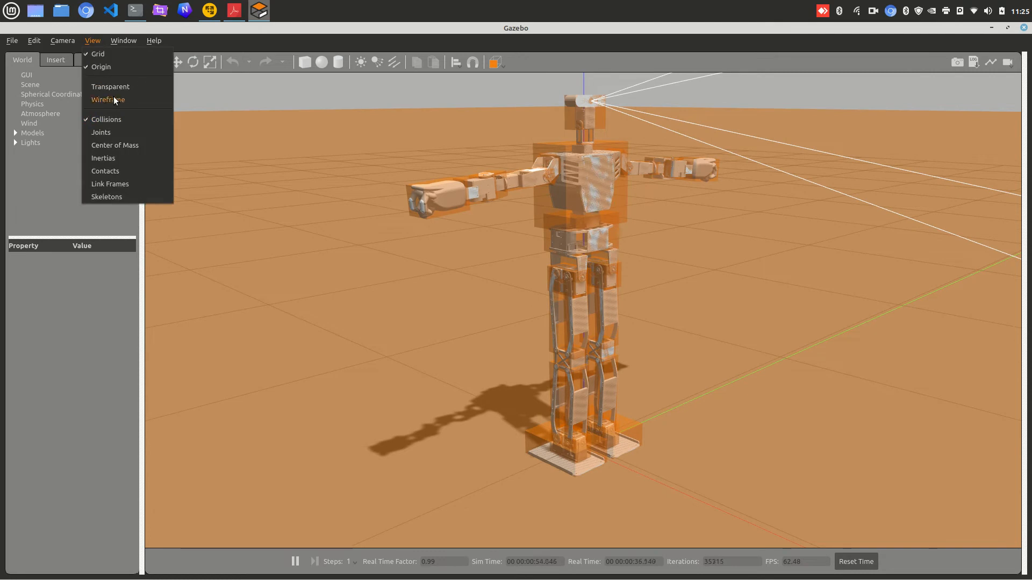
pyautogui.click(117, 119)
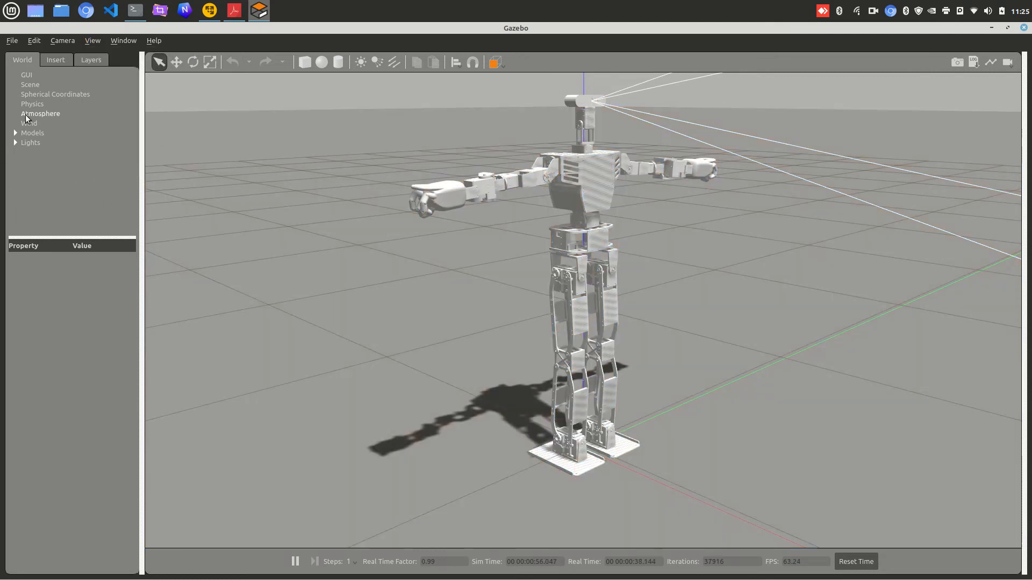
# Step: Apply a 5000 N force along X at the center of mass of the robinion model's base_link and close the force dialog
pyautogui.rightClick(48, 152)
pyautogui.click(80, 177)
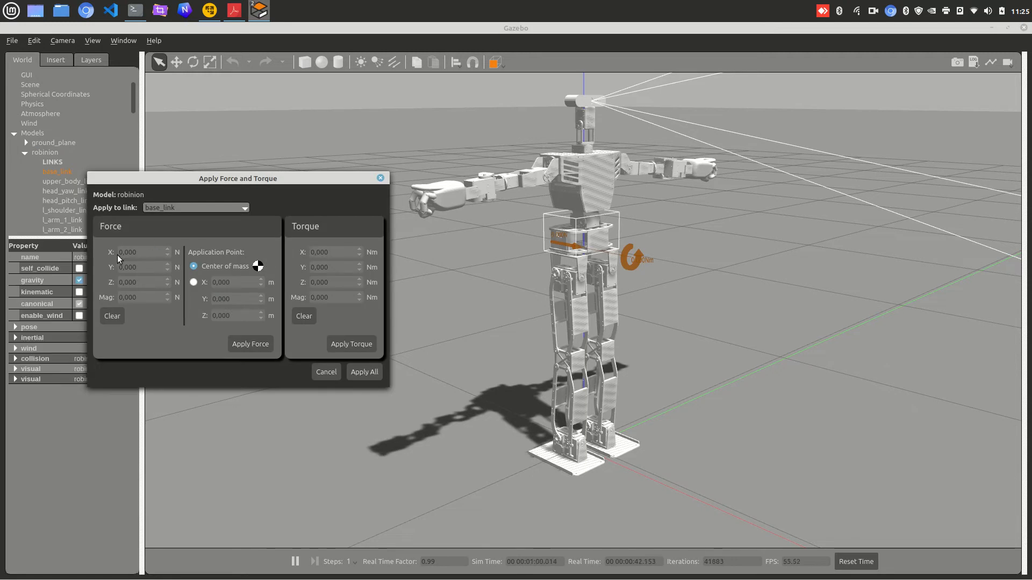
pyautogui.write('500')
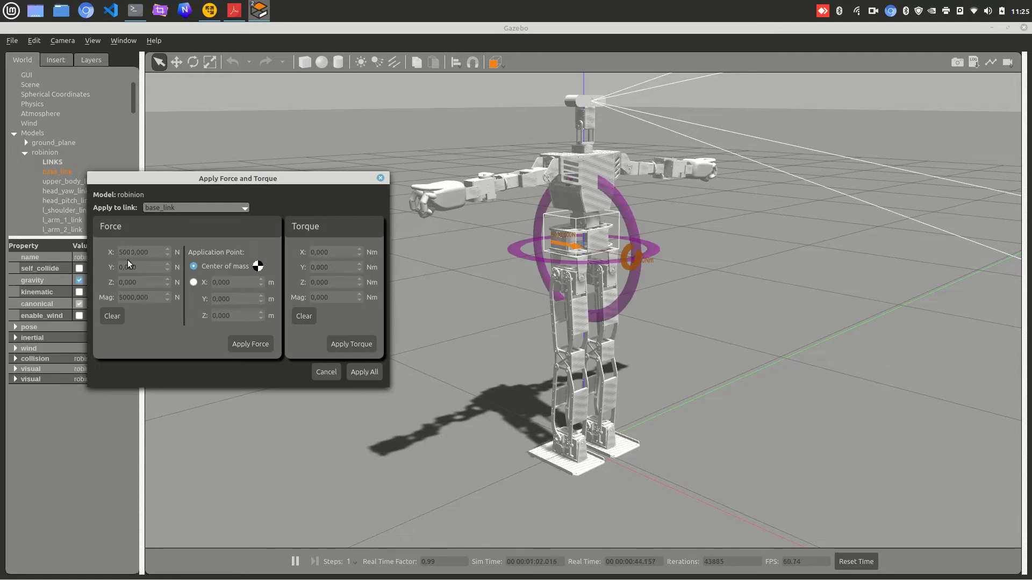
pyautogui.click(254, 348)
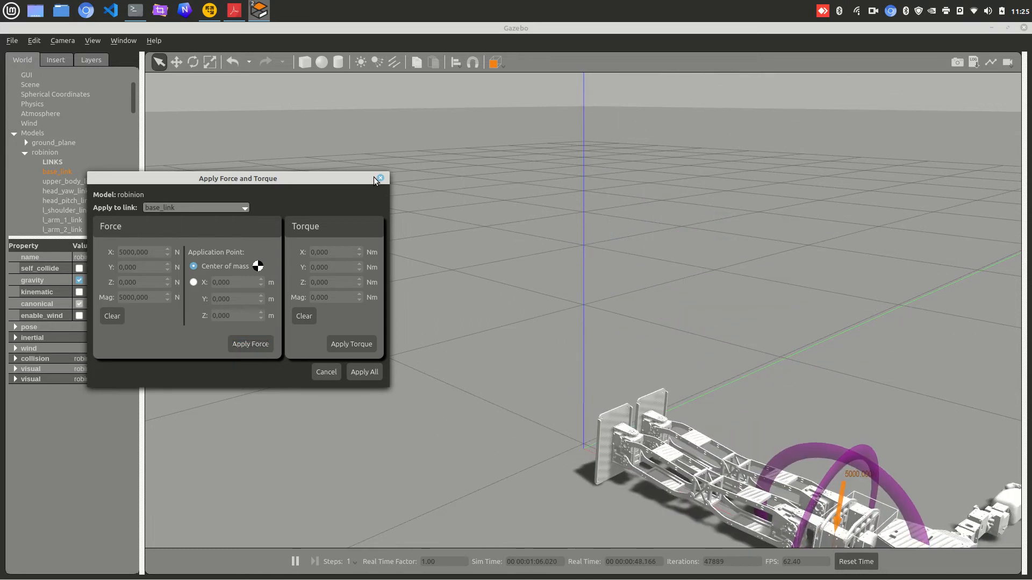
pyautogui.click(380, 178)
# Step: Examine how the robot's body, arms and feet rest on the ground plane after the applied force
pyautogui.scroll(-5, 473, 188)
pyautogui.scroll(3, 485, 197)
pyautogui.scroll(2, 538, 282)
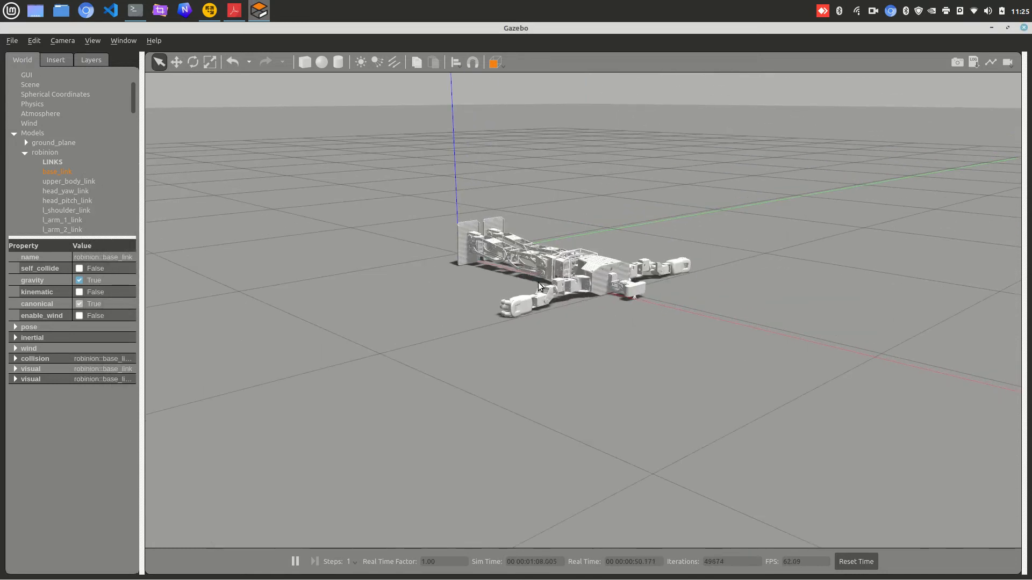
pyautogui.scroll(5, 531, 281)
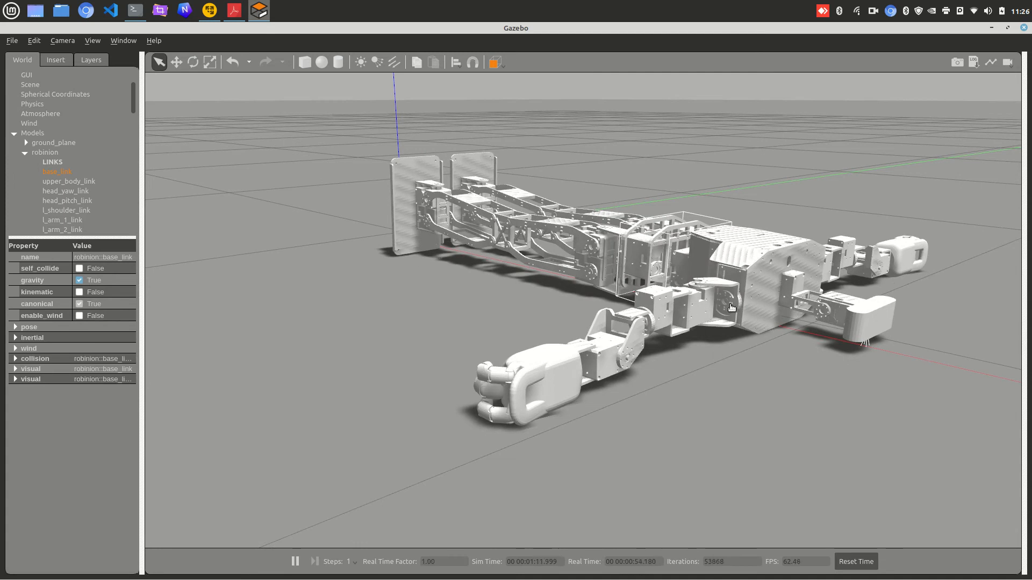
pyautogui.click(770, 406)
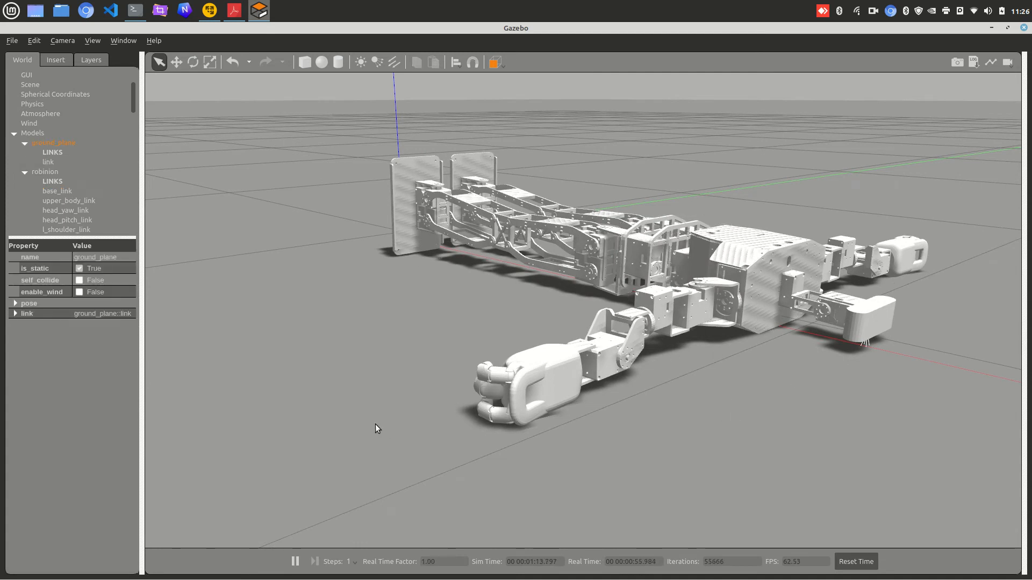
pyautogui.scroll(1, 572, 492)
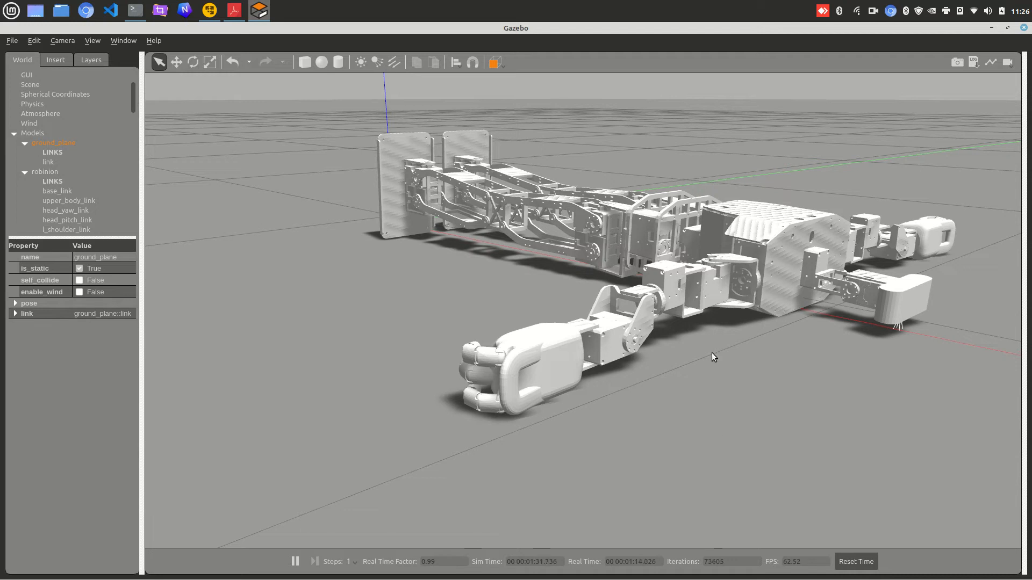
pyautogui.scroll(-2, 519, 408)
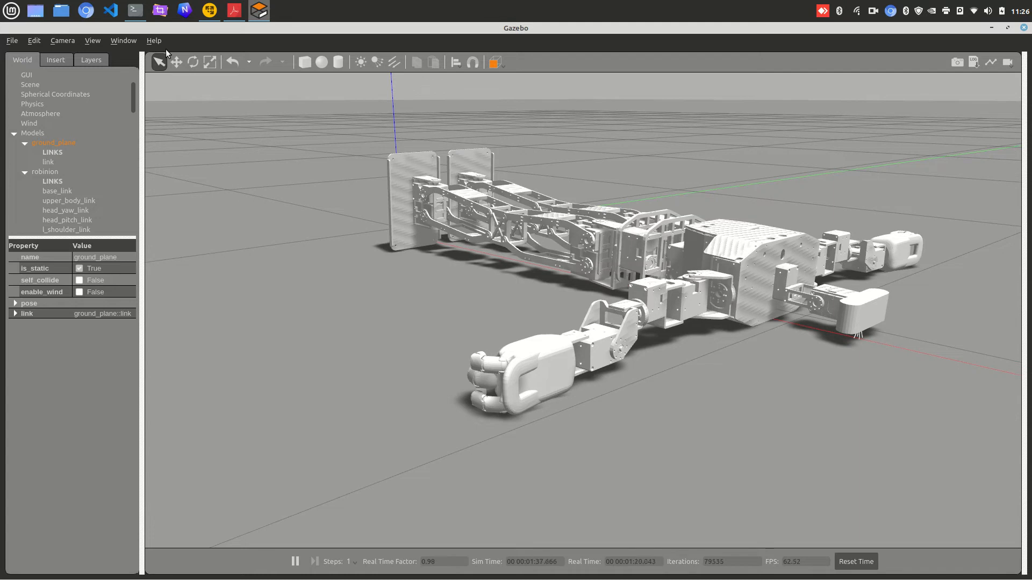
# Step: Reset the robot to its initial standing pose and close Gazebo
pyautogui.click(34, 40)
pyautogui.click(90, 122)
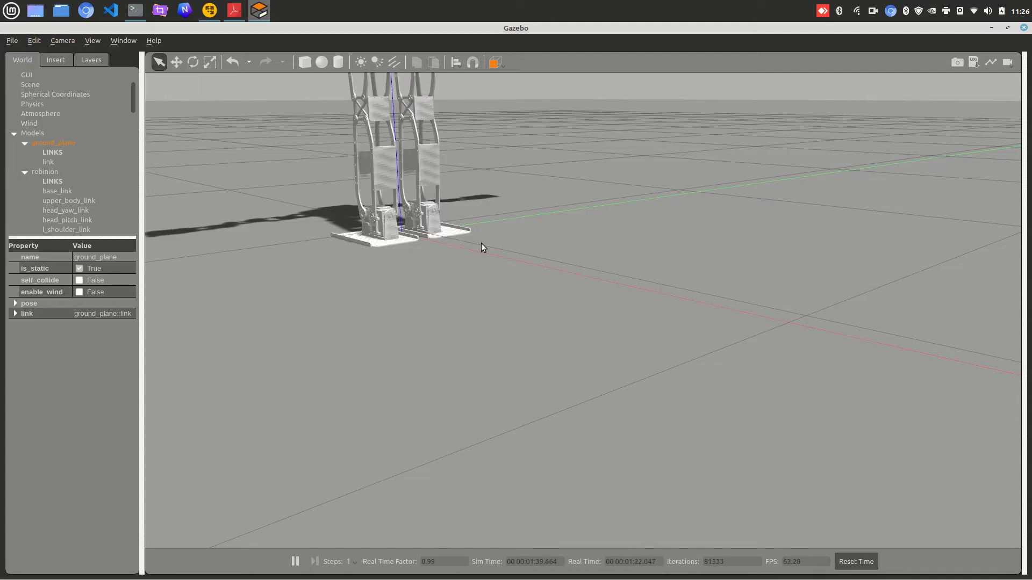
pyautogui.click(1023, 27)
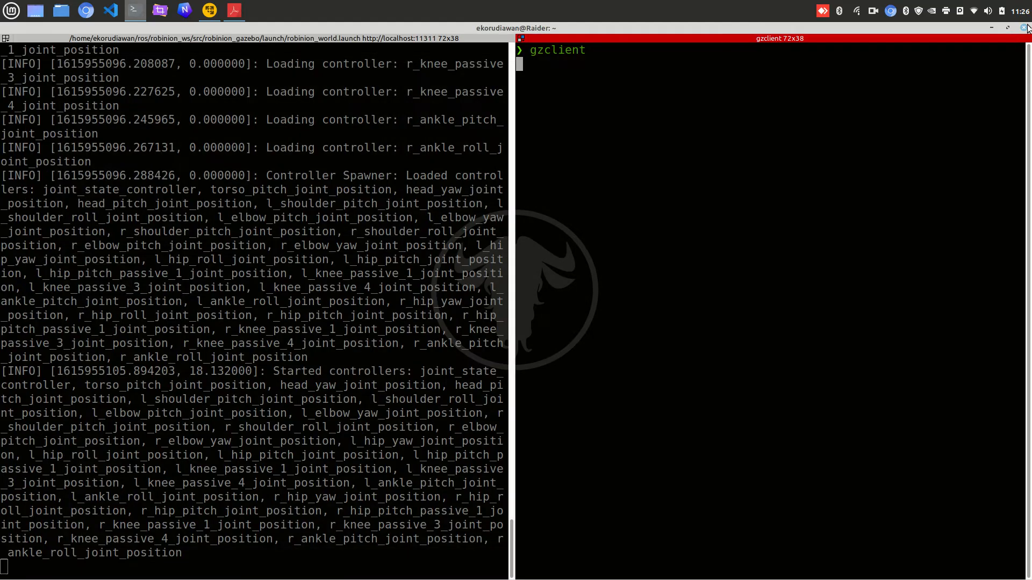
# Step: Clear the gzclient terminal pane and interrupt the running robinion_world launch in the other pane
pyautogui.write('clear')
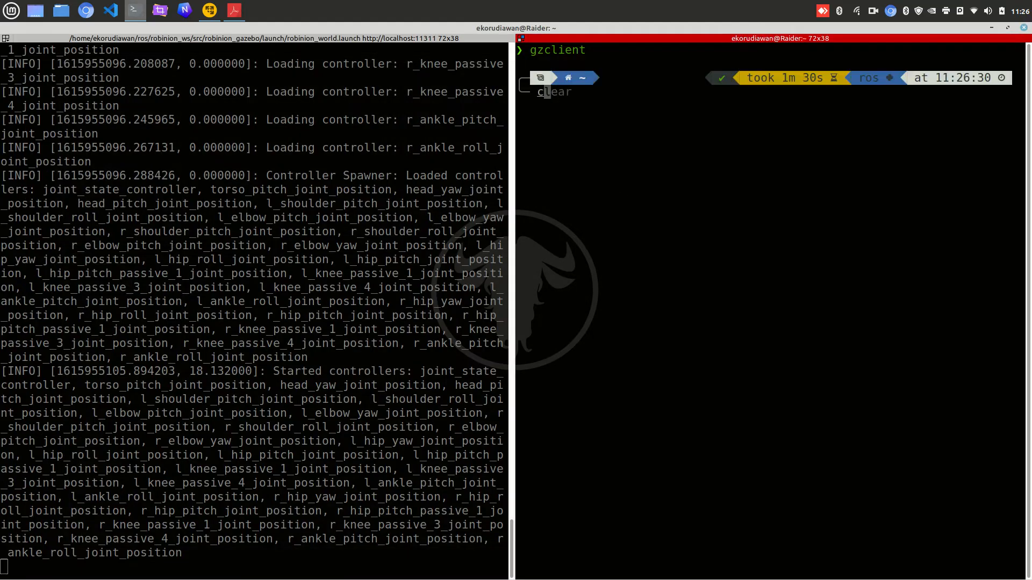
pyautogui.press('Return')
pyautogui.click(204, 372)
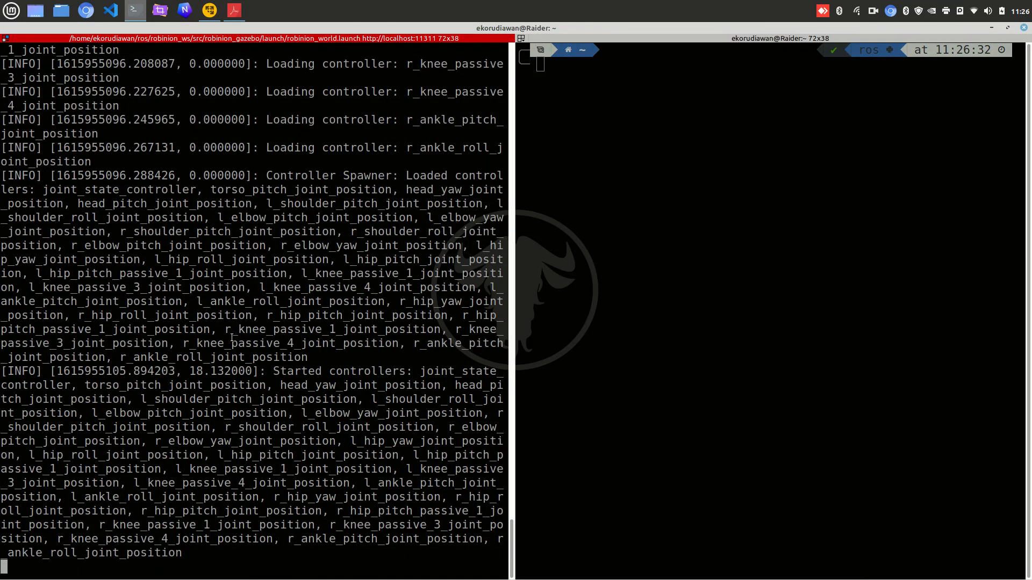
pyautogui.hotkey('ctrl', 'c')
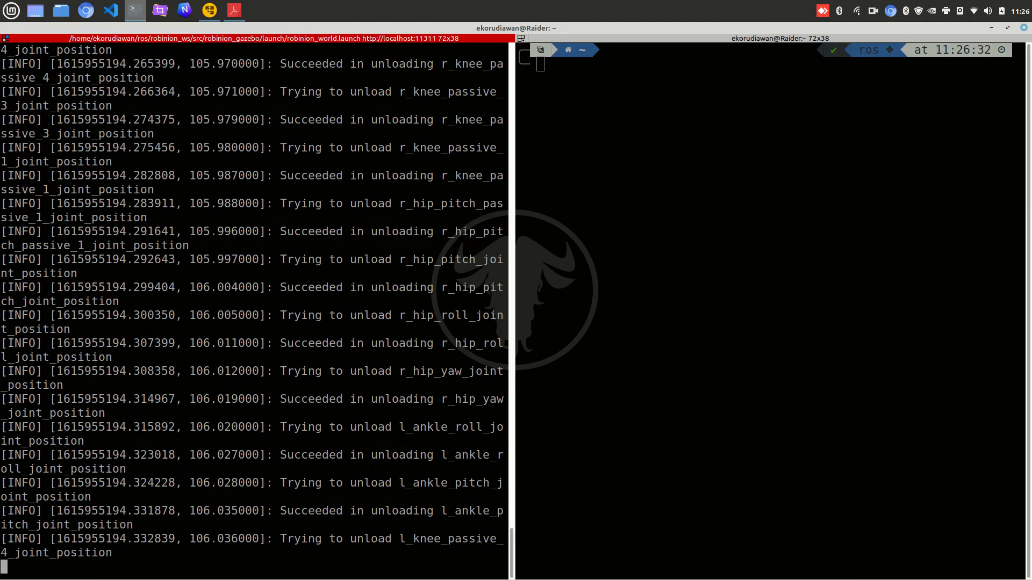
pyautogui.hotkey('ctrl', 'c')
pyautogui.hotkey('ctrl', 'c')
pyautogui.hotkey('ctrl', 'c')
pyautogui.hotkey('ctrl', 'c')
pyautogui.hotkey('ctrl', 'c')
pyautogui.hotkey('ctrl', 'c')
pyautogui.hotkey('ctrl', 'c')
pyautogui.hotkey('ctrl', 'c')
pyautogui.hotkey('ctrl', 'c')
pyautogui.hotkey('ctrl', 'c')
pyautogui.hotkey('ctrl', 'c')
pyautogui.hotkey('ctrl', 'c')
pyautogui.hotkey('ctrl', 'c')
pyautogui.hotkey('ctrl', 'c')
pyautogui.hotkey('ctrl', 'c')
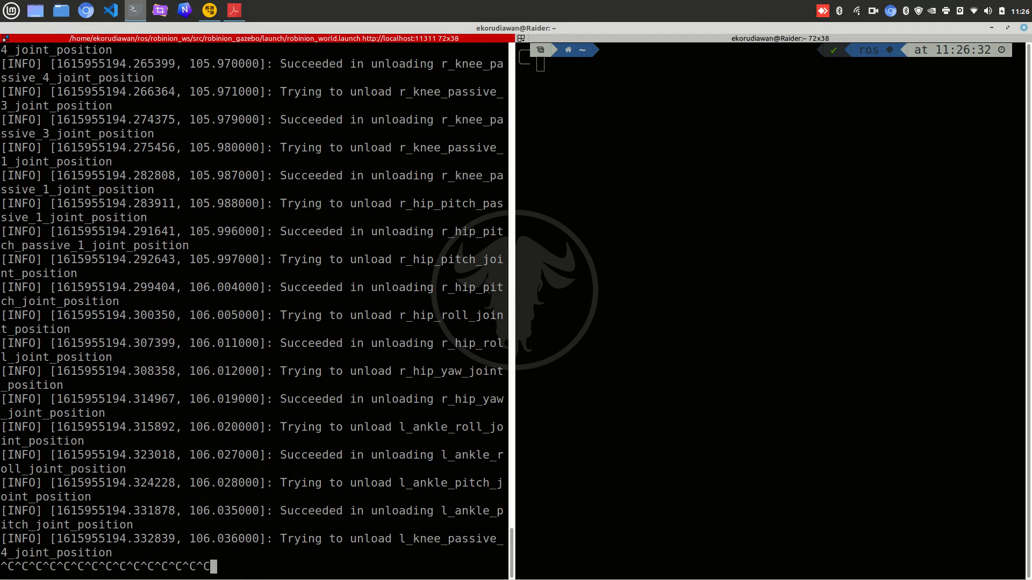
# Step: Minimise the terminal, switch to SOLIDWORKS and open Base-Link.SLDPRT from the C:\Data\Robot-Model\Base folder
pyautogui.click(993, 28)
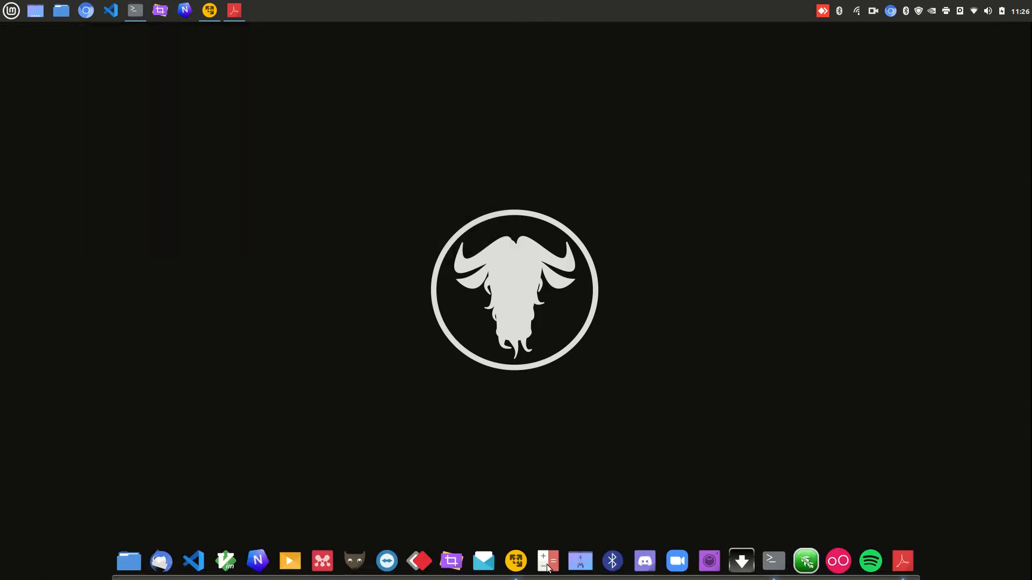
pyautogui.click(517, 562)
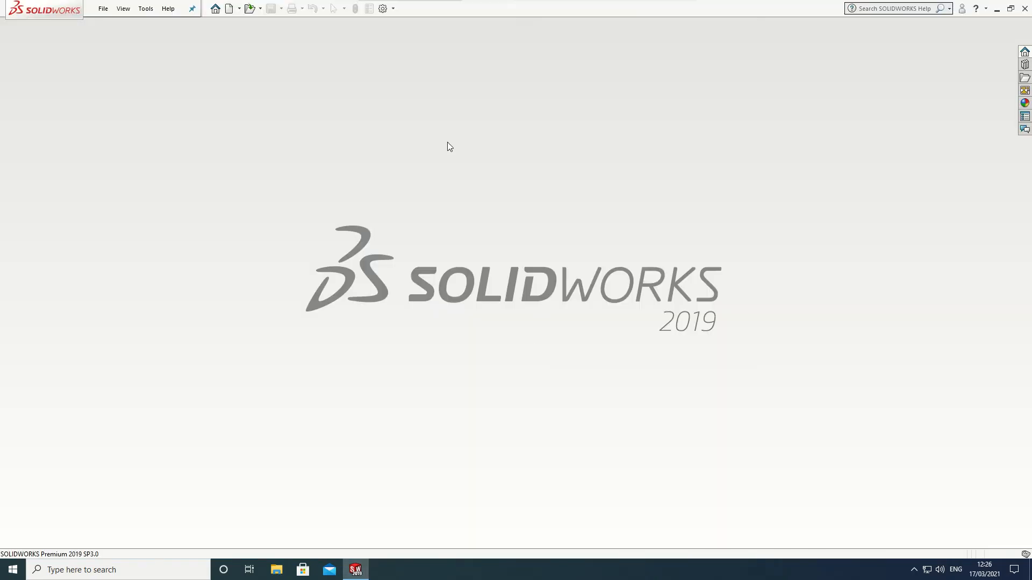
pyautogui.click(250, 9)
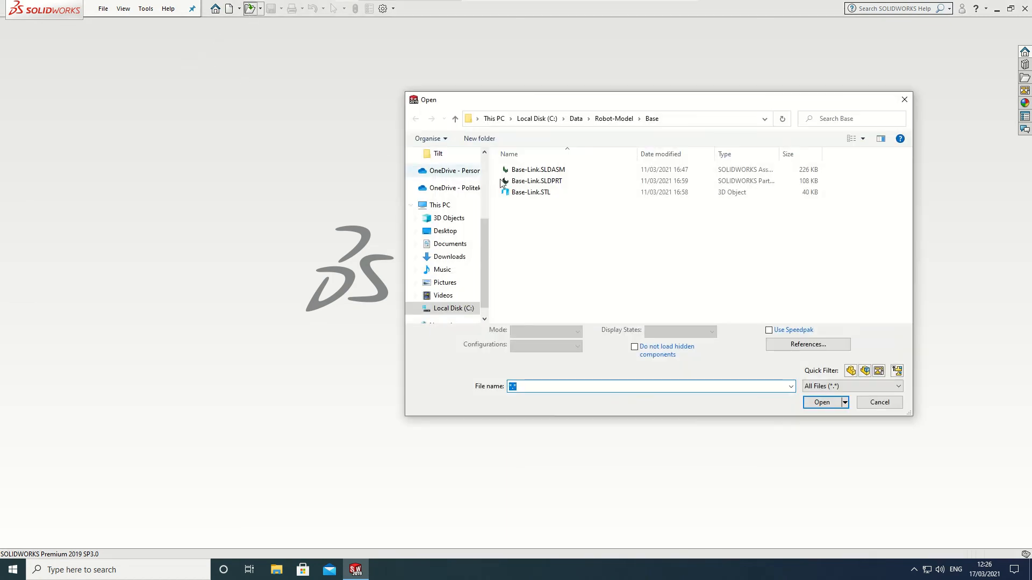
pyautogui.moveTo(627, 99); pyautogui.dragTo(561, 89)
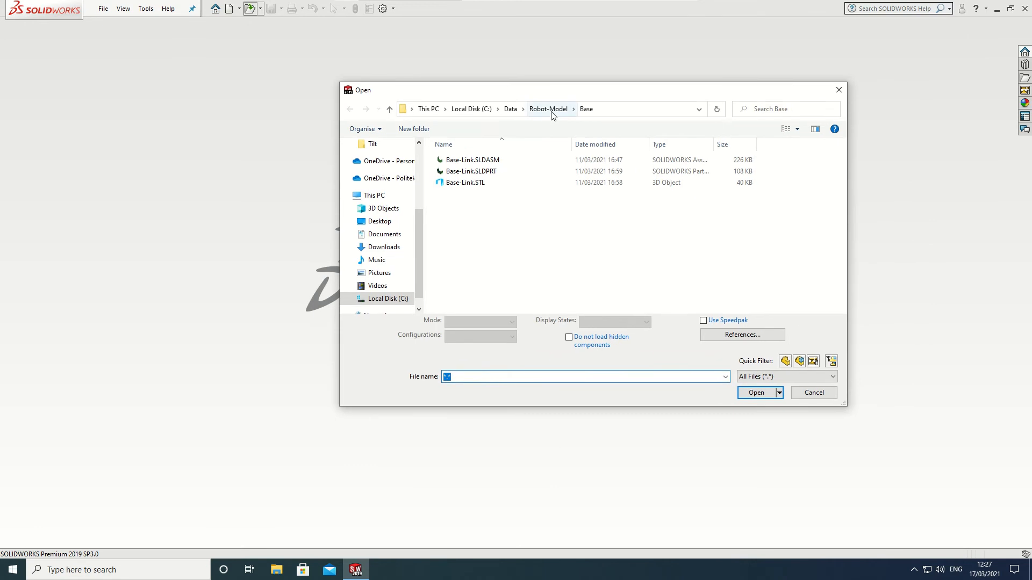
pyautogui.click(463, 178)
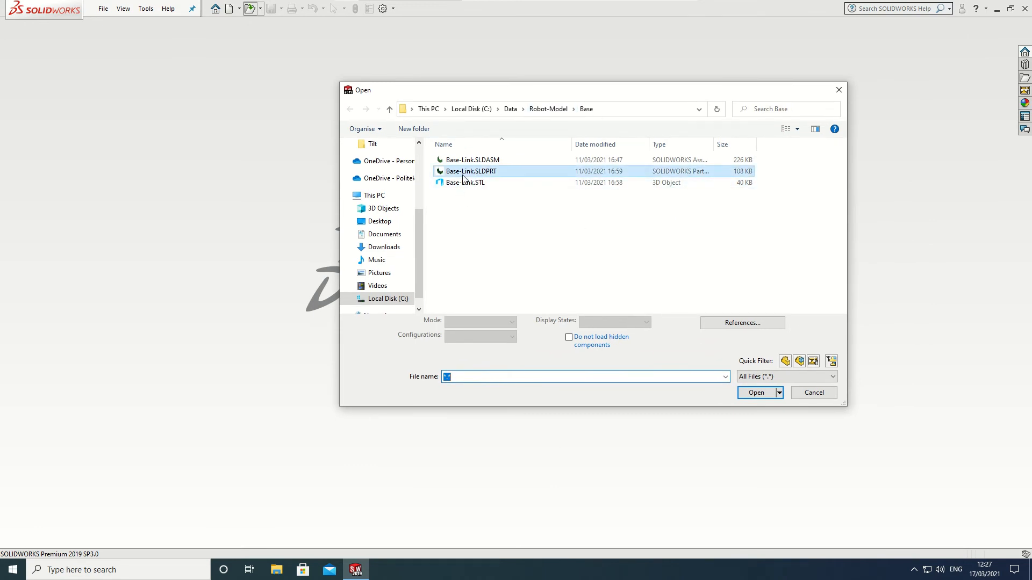
pyautogui.click(746, 391)
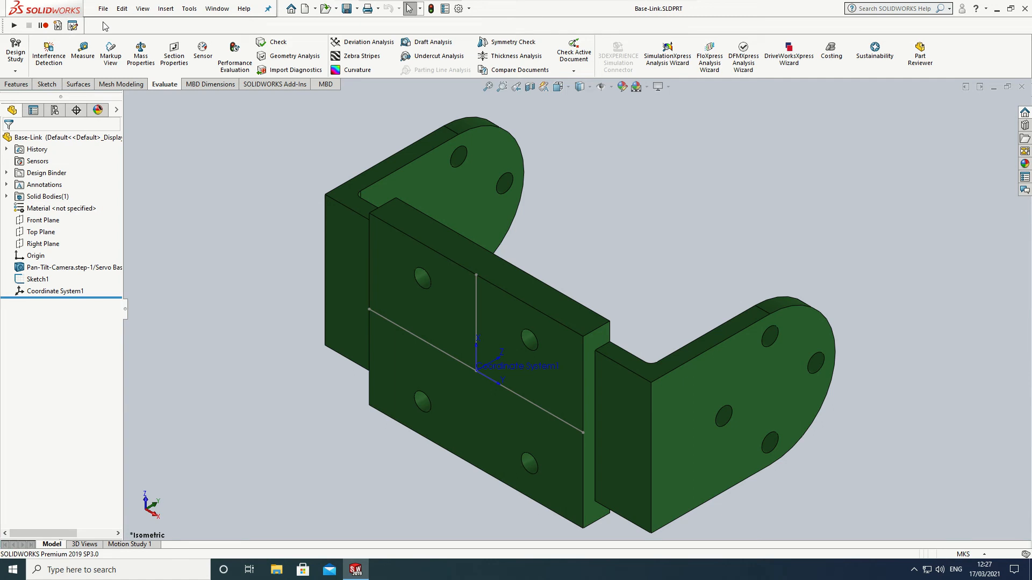
pyautogui.click(189, 8)
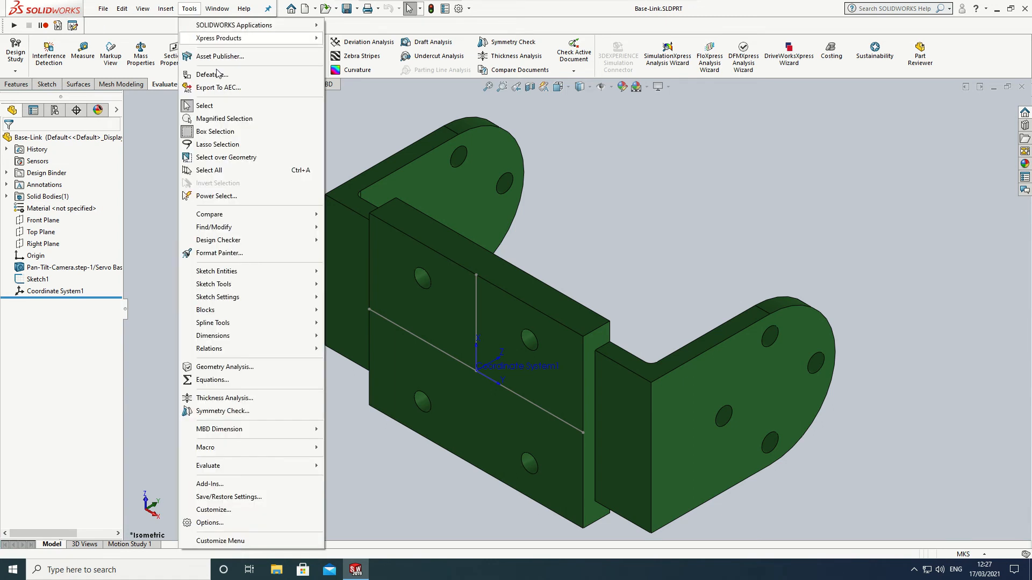
pyautogui.moveTo(274, 447)
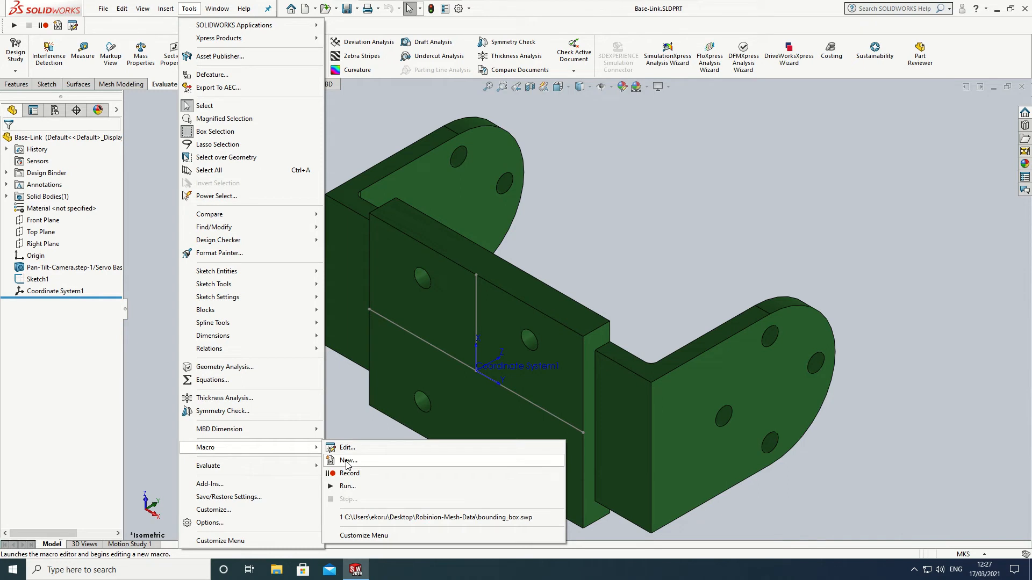
pyautogui.click(358, 418)
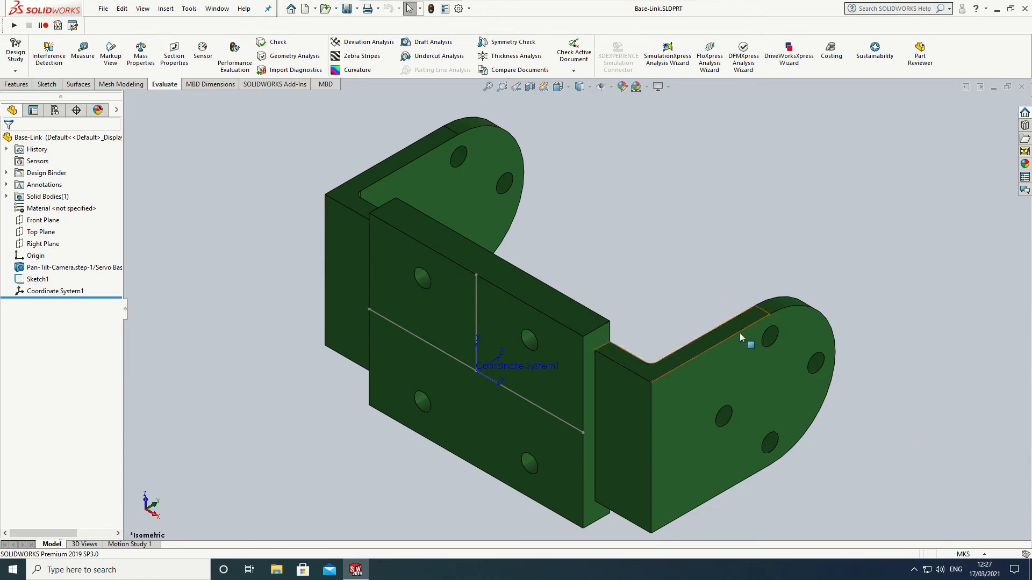
# Step: Start running a macro and look for the macro file through the Robot-Model, Data and Local Disk (C:) folders
pyautogui.scroll(-1, 679, 228)
pyautogui.scroll(2, 701, 256)
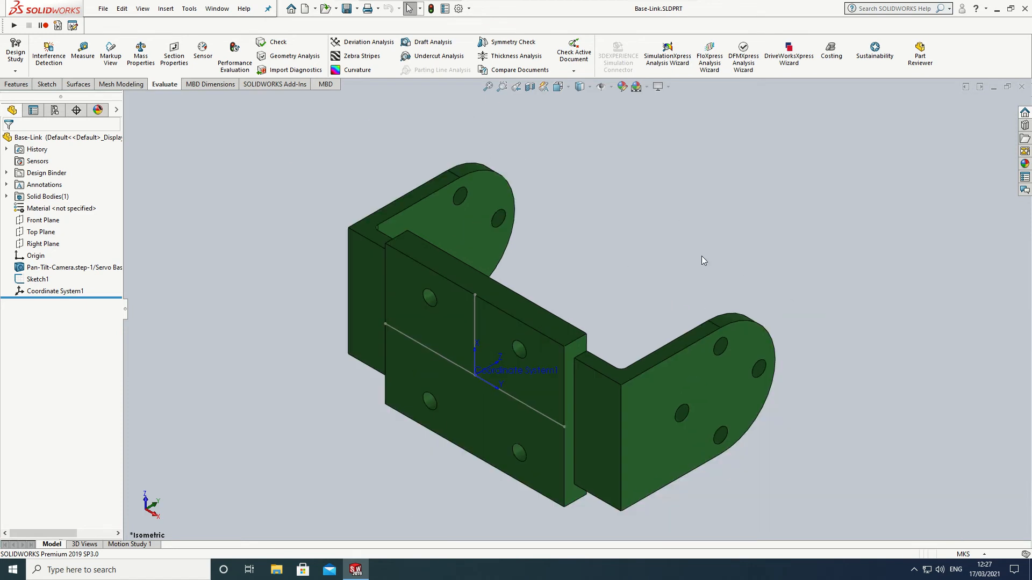
pyautogui.click(14, 25)
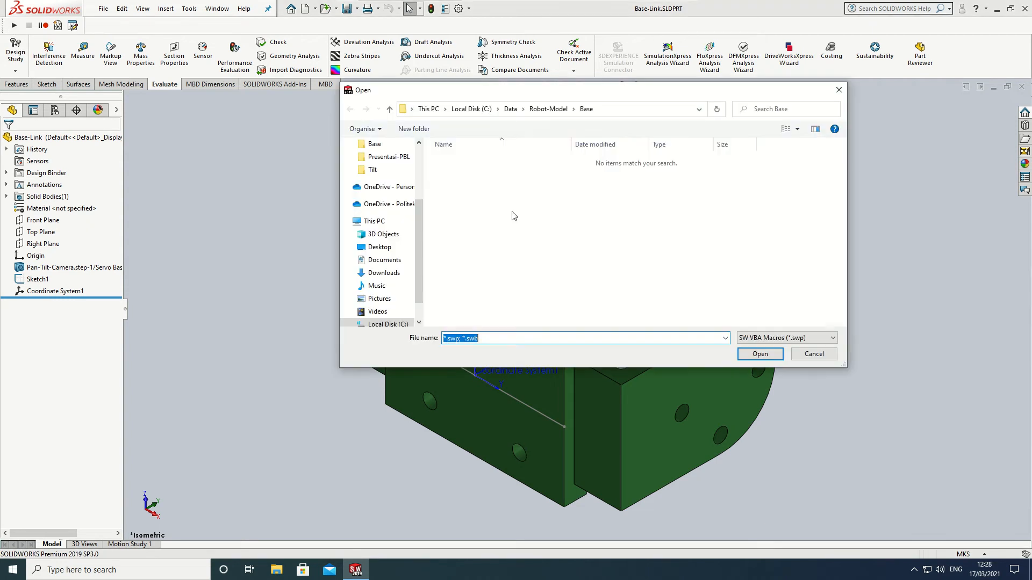
pyautogui.click(549, 109)
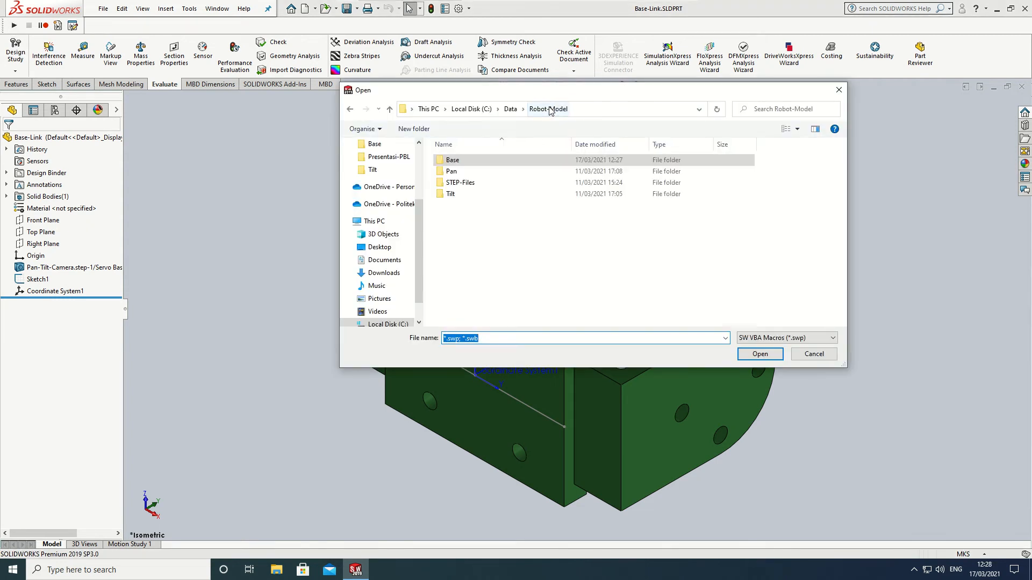
pyautogui.click(511, 110)
pyautogui.click(472, 109)
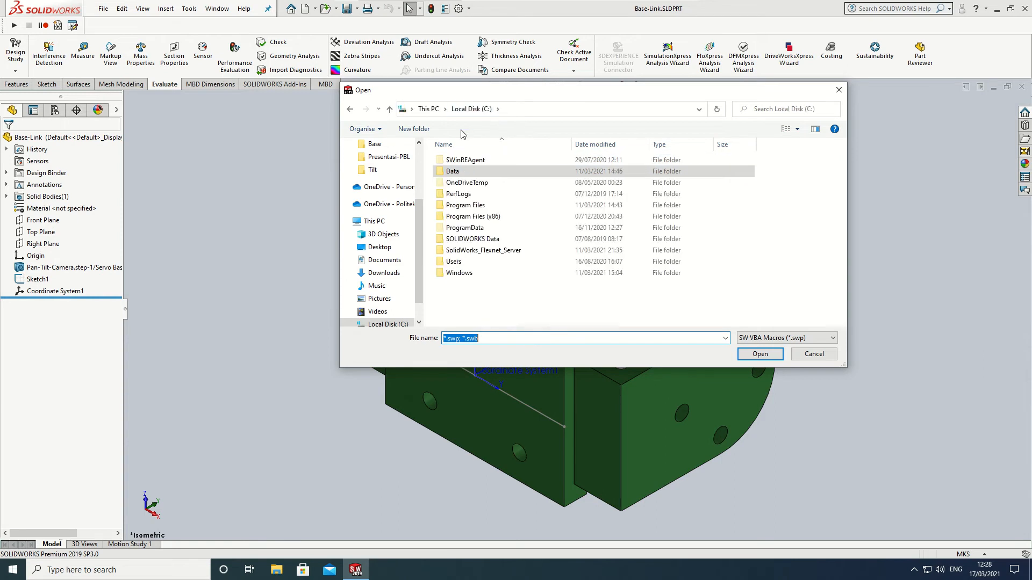
# Step: Locate bounding_box.swp in the RG2-Mesh-Data folder on the Desktop, and leave the macro selection without running it
pyautogui.scroll(3, 385, 171)
pyautogui.click(384, 168)
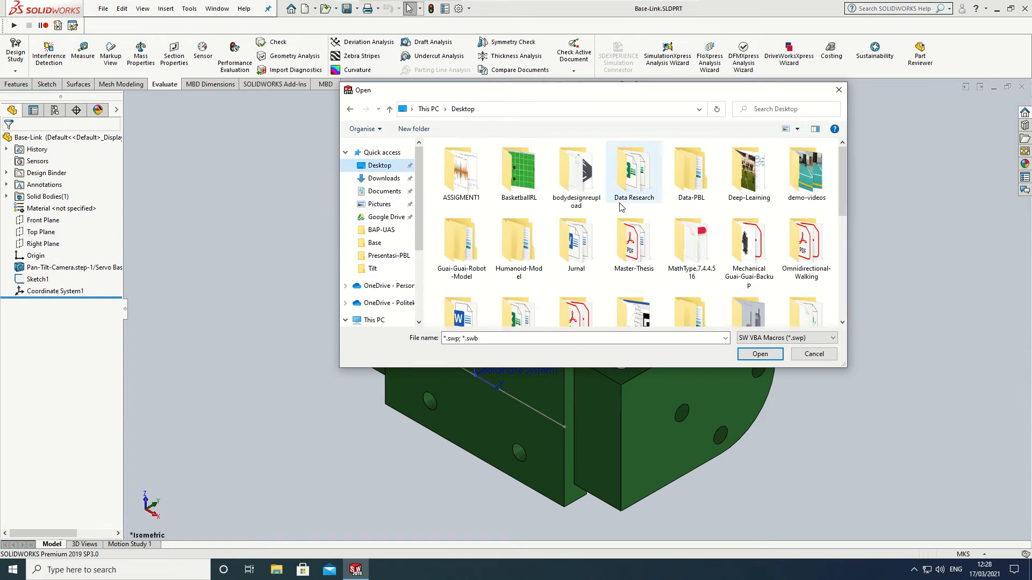
pyautogui.scroll(-1, 628, 215)
pyautogui.scroll(-1, 650, 251)
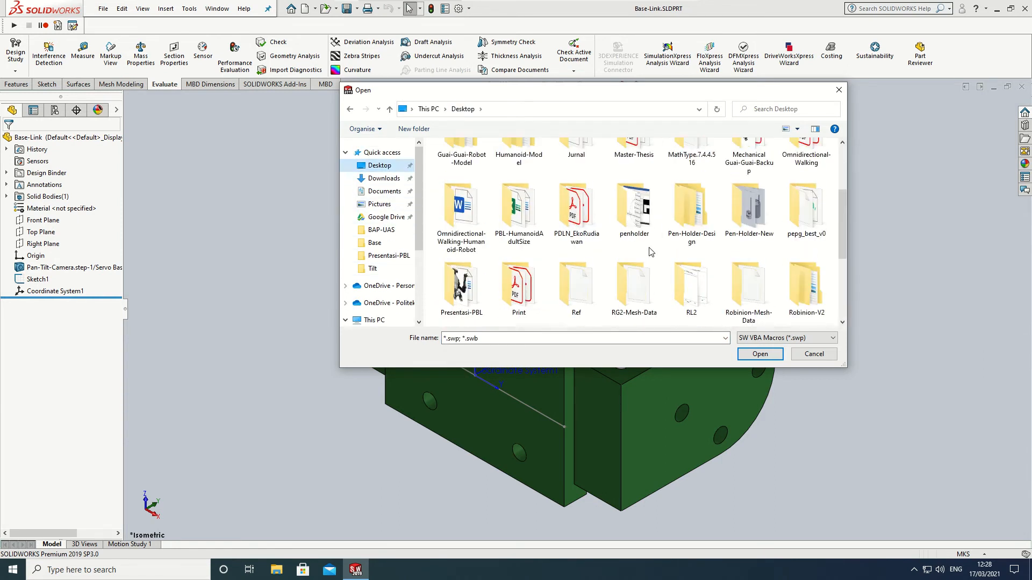
pyautogui.scroll(1, 650, 251)
pyautogui.scroll(1, 751, 264)
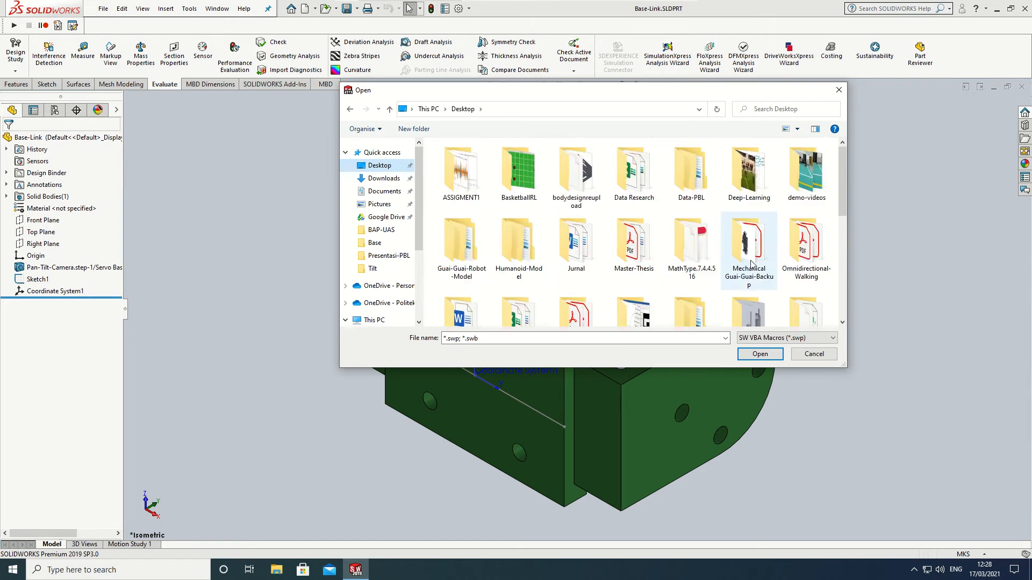
pyautogui.scroll(-3, 752, 263)
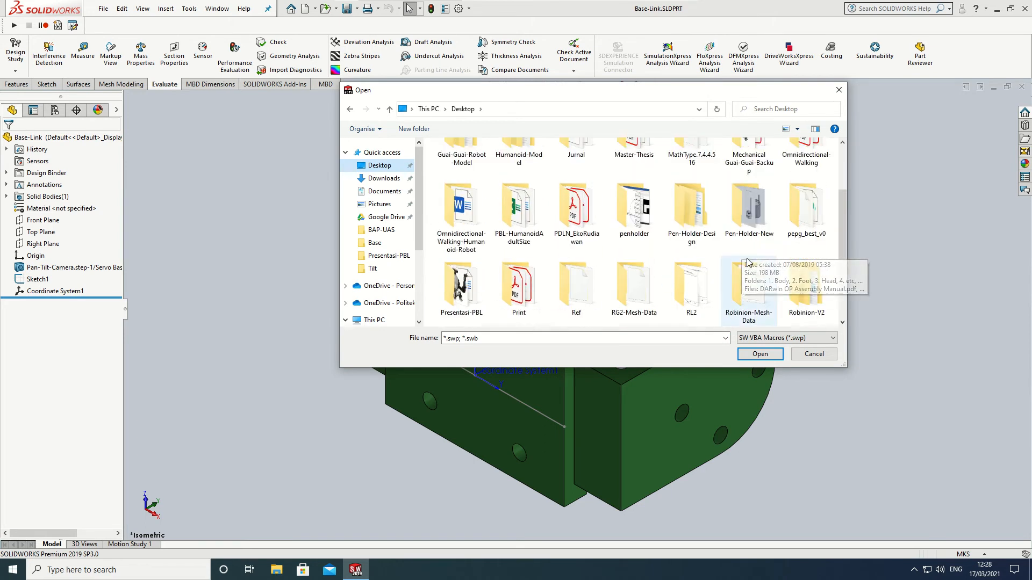
pyautogui.doubleClick(634, 287)
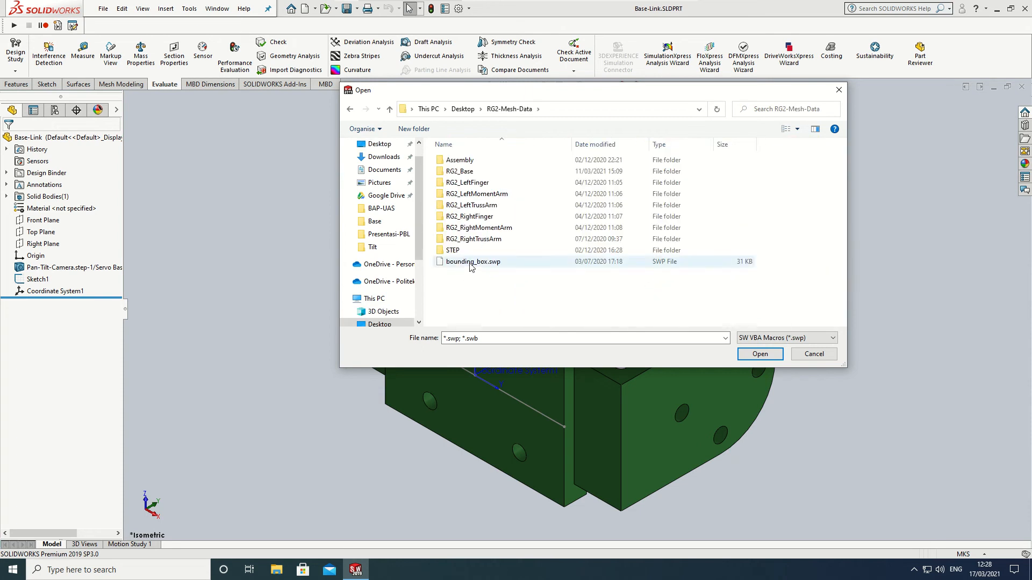
pyautogui.click(814, 355)
# Step: Minimise SOLIDWORKS, switch to File Explorer and copy bounding_box.swp from the Desktop's RG2-Mesh-Data folder
pyautogui.click(997, 9)
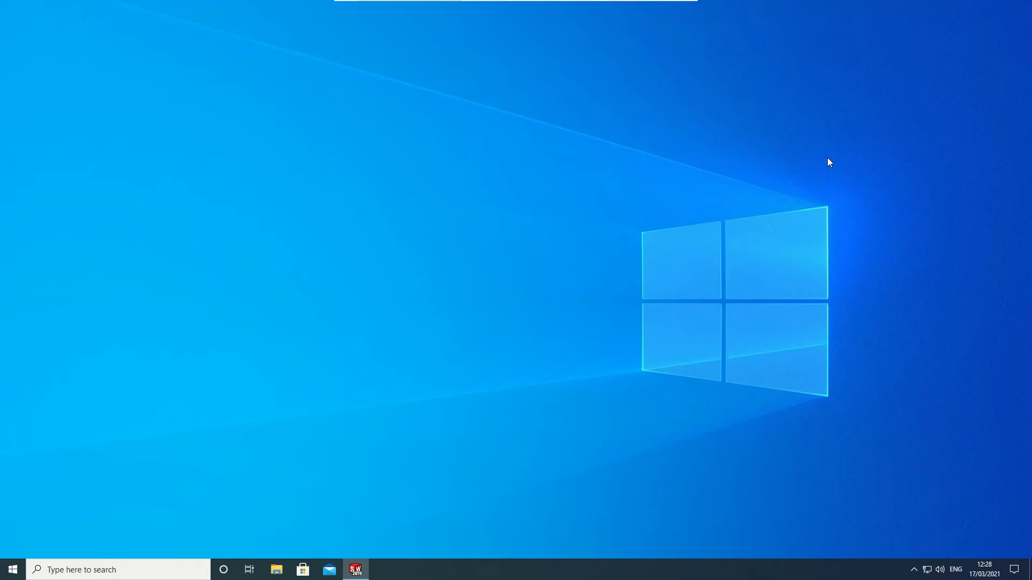
pyautogui.click(277, 569)
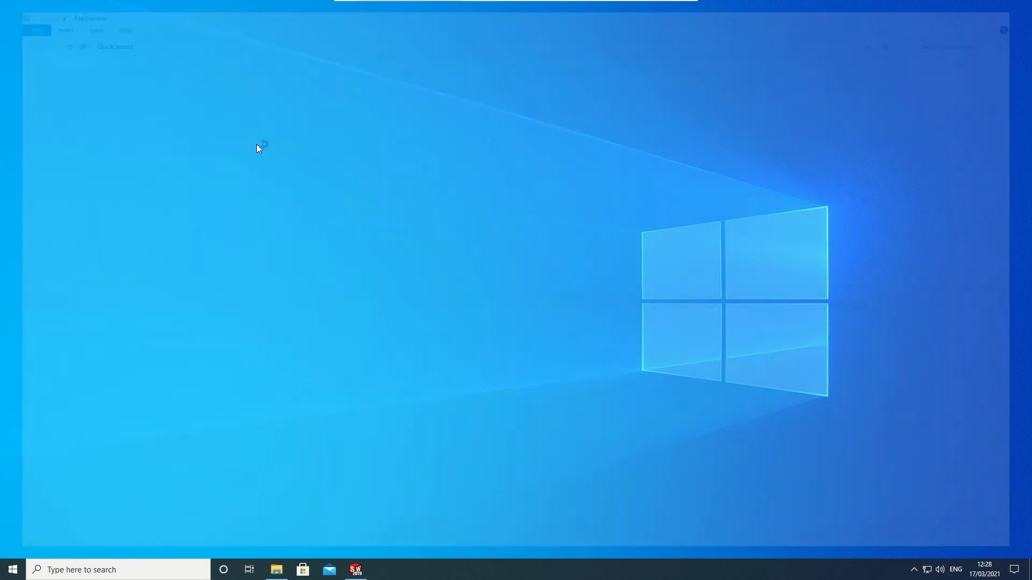
pyautogui.click(43, 79)
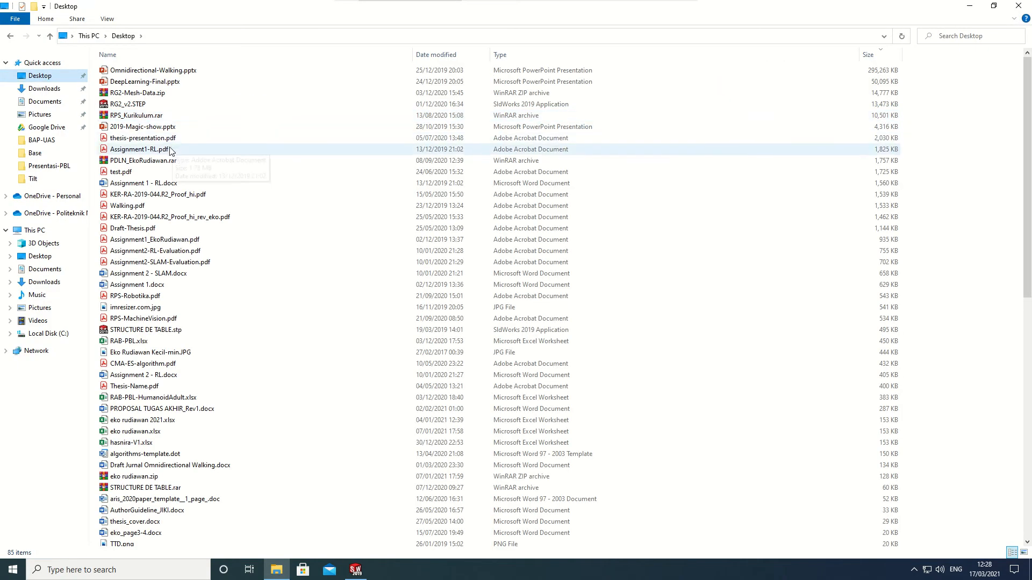
pyautogui.scroll(-3, 341, 223)
pyautogui.scroll(3, 340, 222)
pyautogui.scroll(-14, 339, 223)
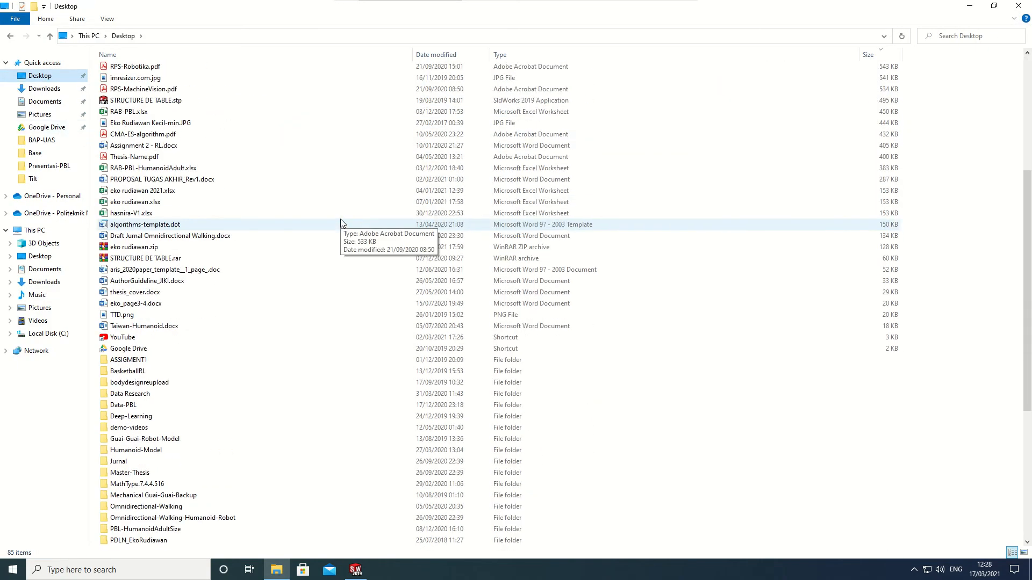
pyautogui.doubleClick(161, 384)
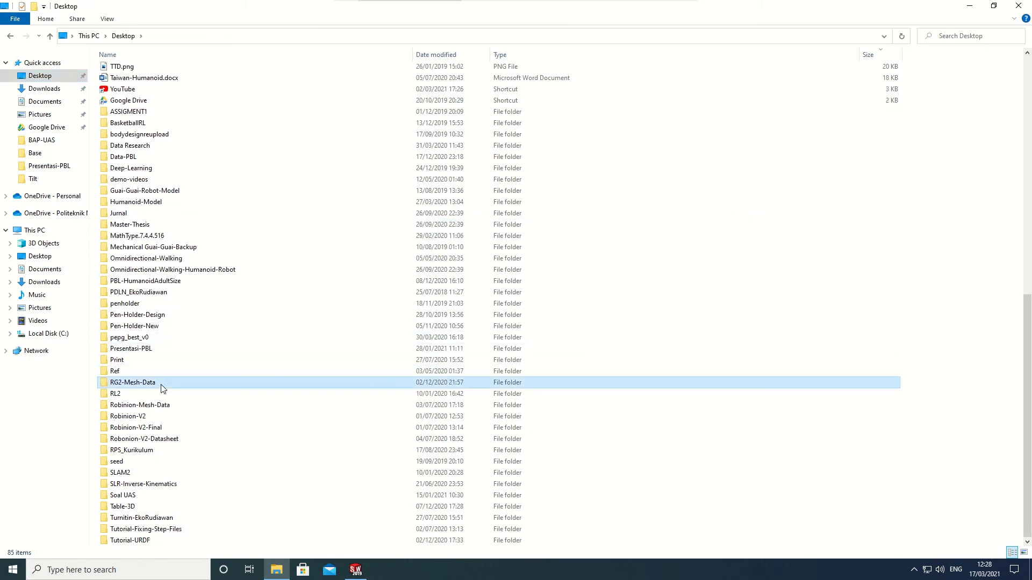
pyautogui.click(137, 174)
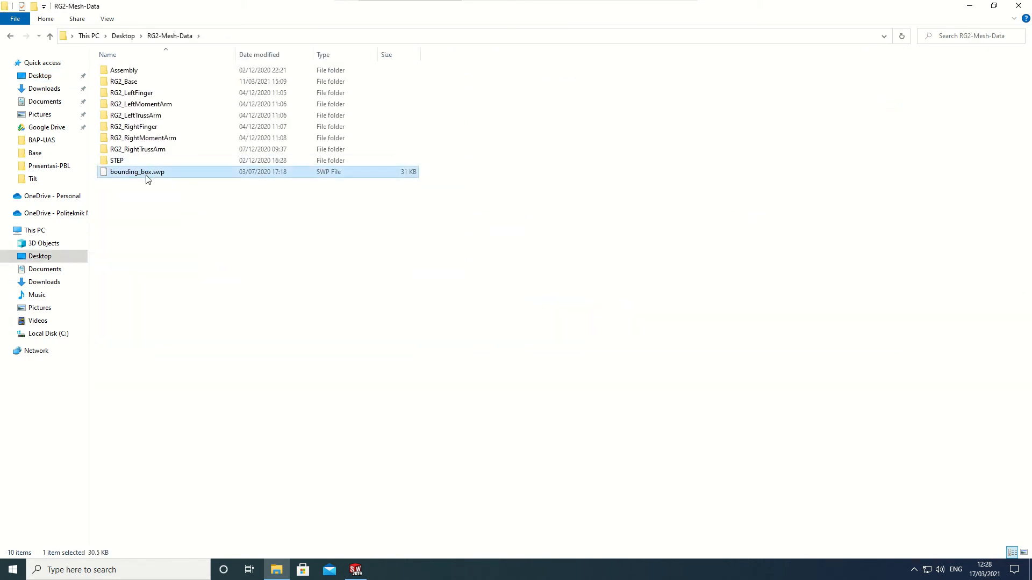
pyautogui.rightClick(146, 177)
pyautogui.click(65, 347)
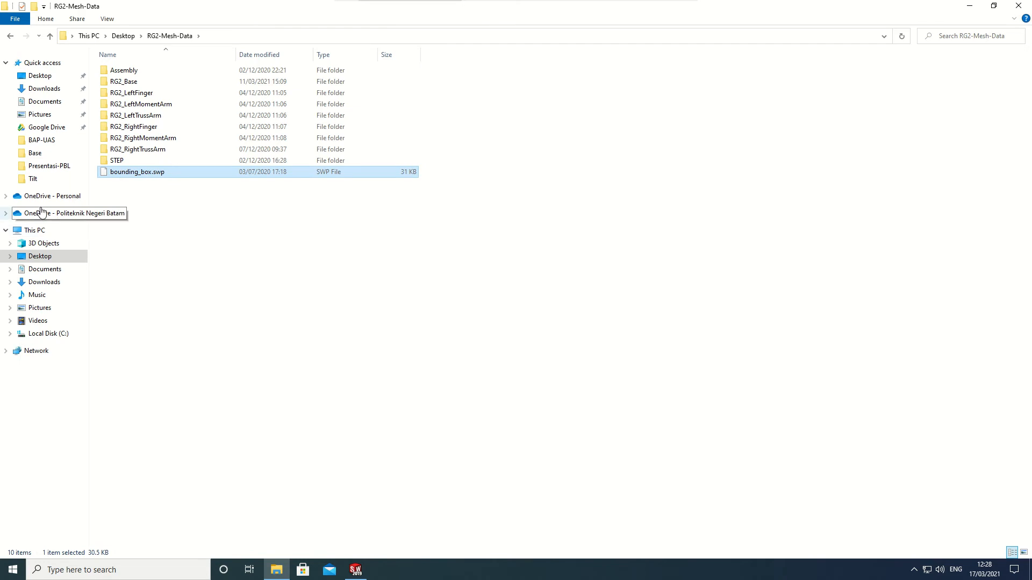
# Step: Paste the copied bounding_box.swp macro into the C:\Data\Robot-Model folder
pyautogui.click(54, 337)
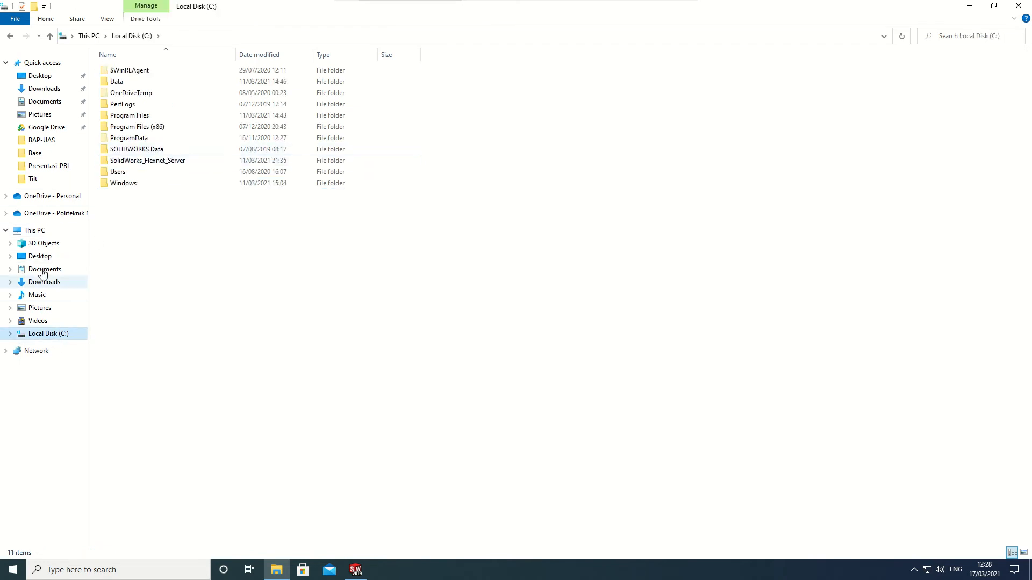
pyautogui.click(42, 231)
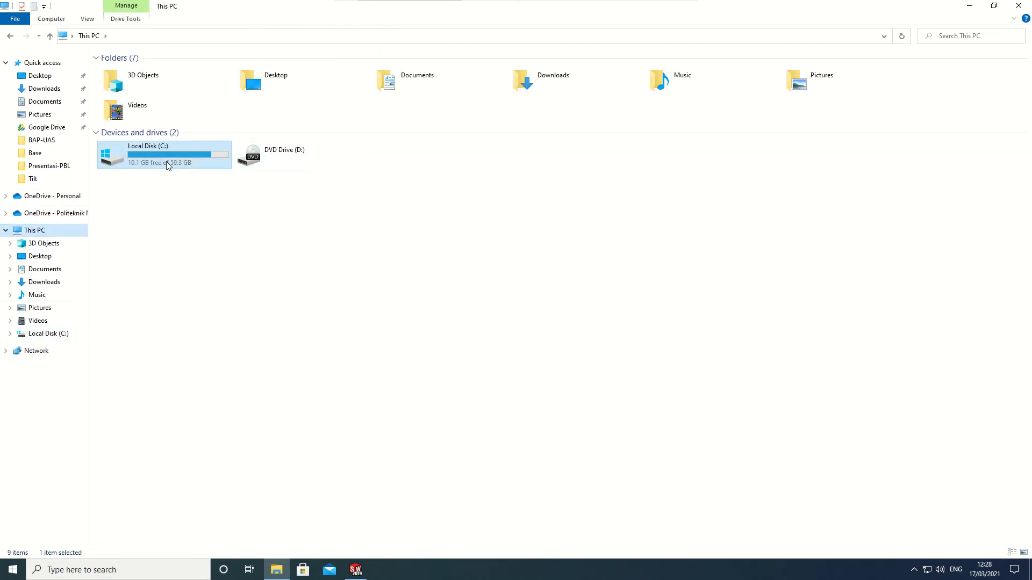
pyautogui.doubleClick(134, 150)
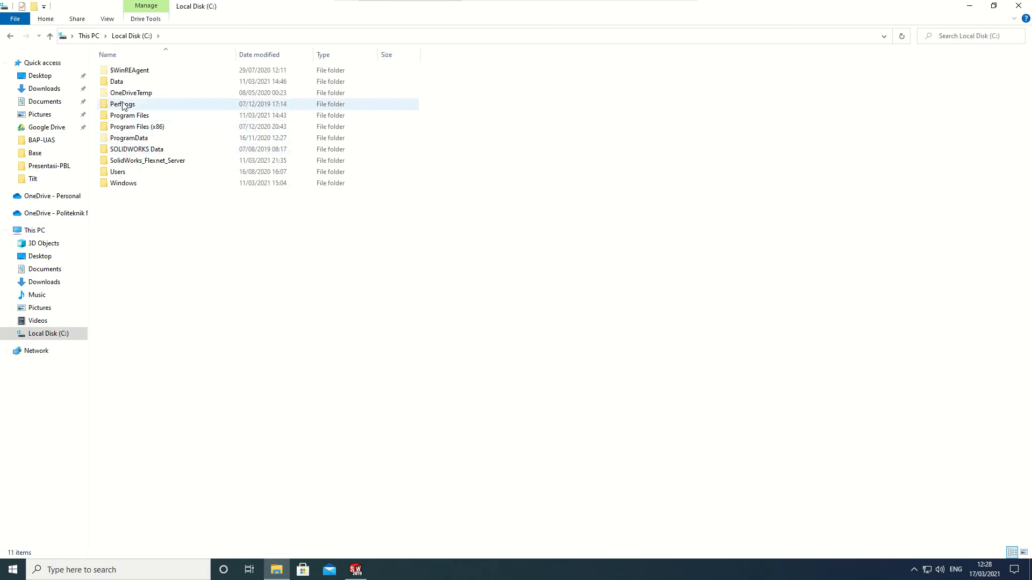
pyautogui.doubleClick(123, 84)
pyautogui.doubleClick(130, 73)
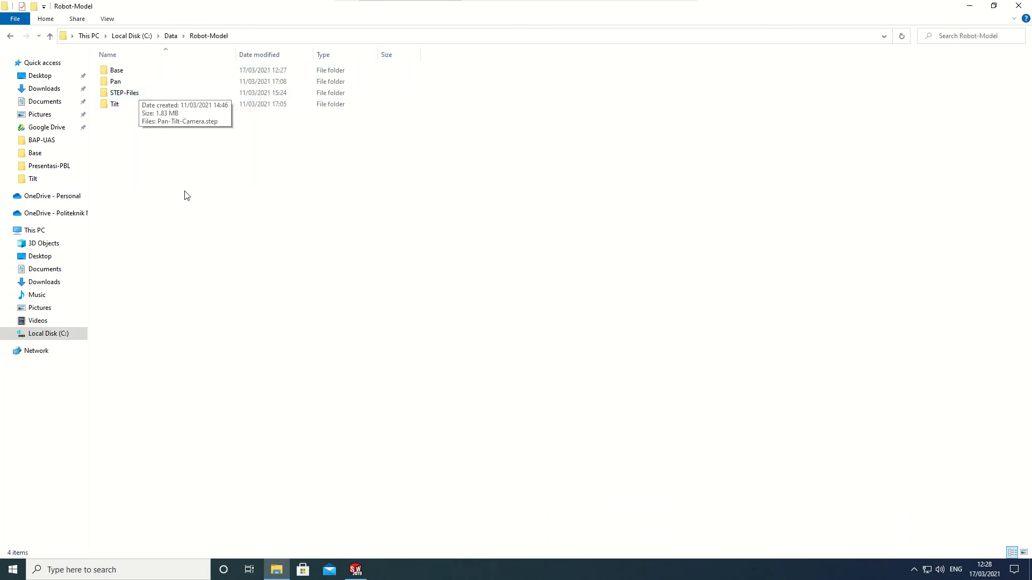
pyautogui.rightClick(134, 151)
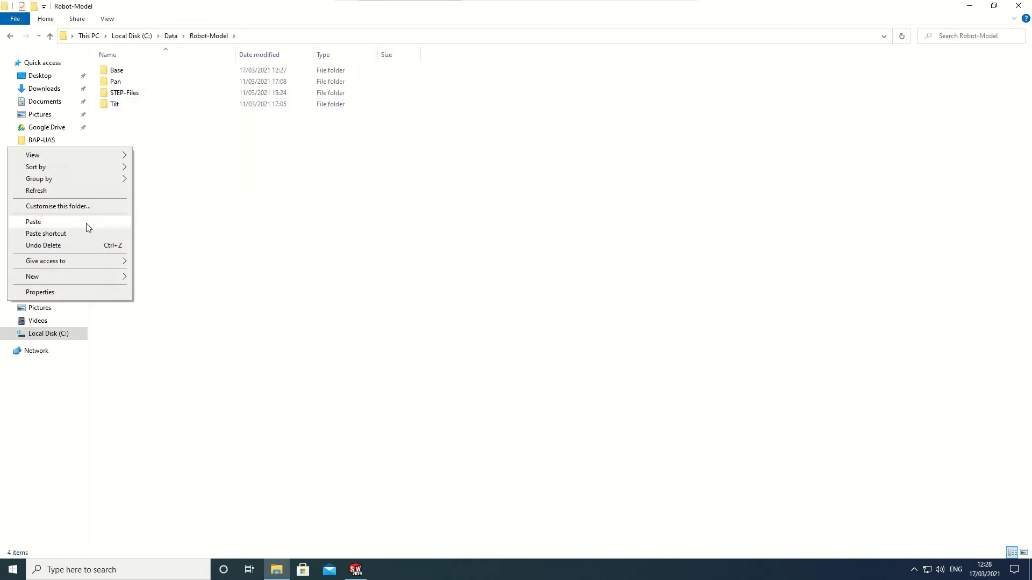
pyautogui.click(88, 223)
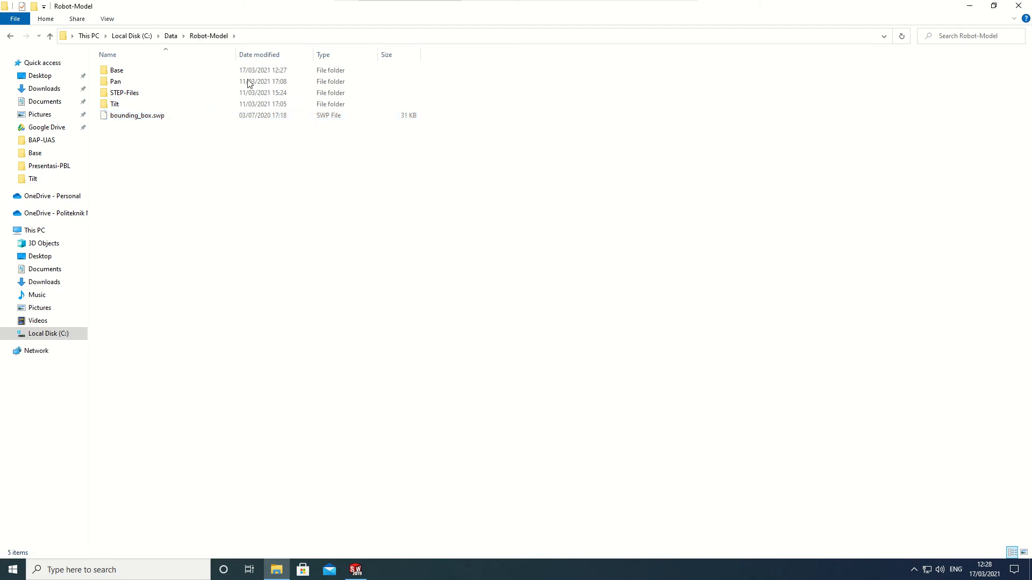
# Step: Switch to SOLIDWORKS and run the bounding_box.swp macro from the Robot-Model folder on the Base-Link part
pyautogui.click(356, 570)
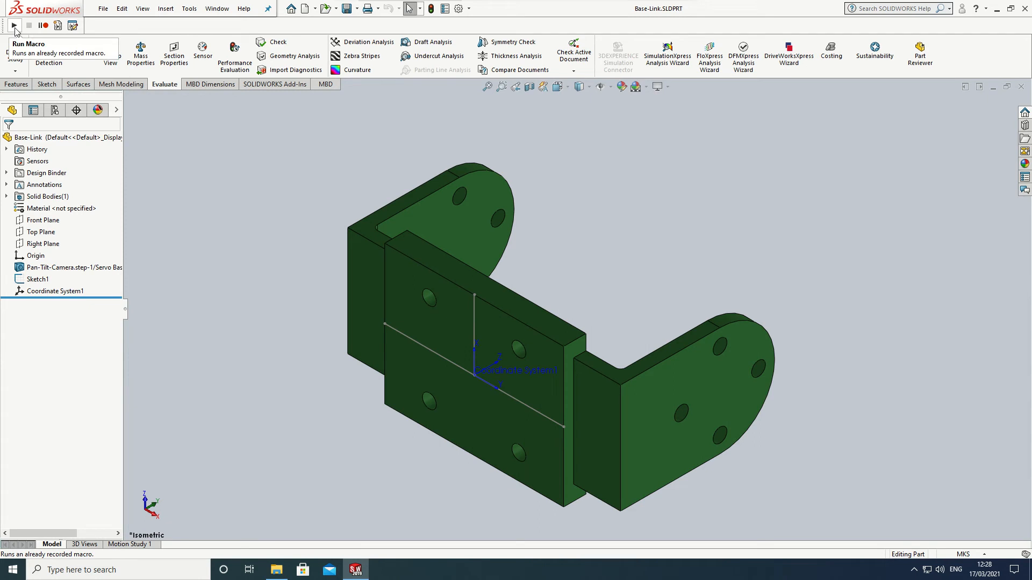
pyautogui.click(15, 26)
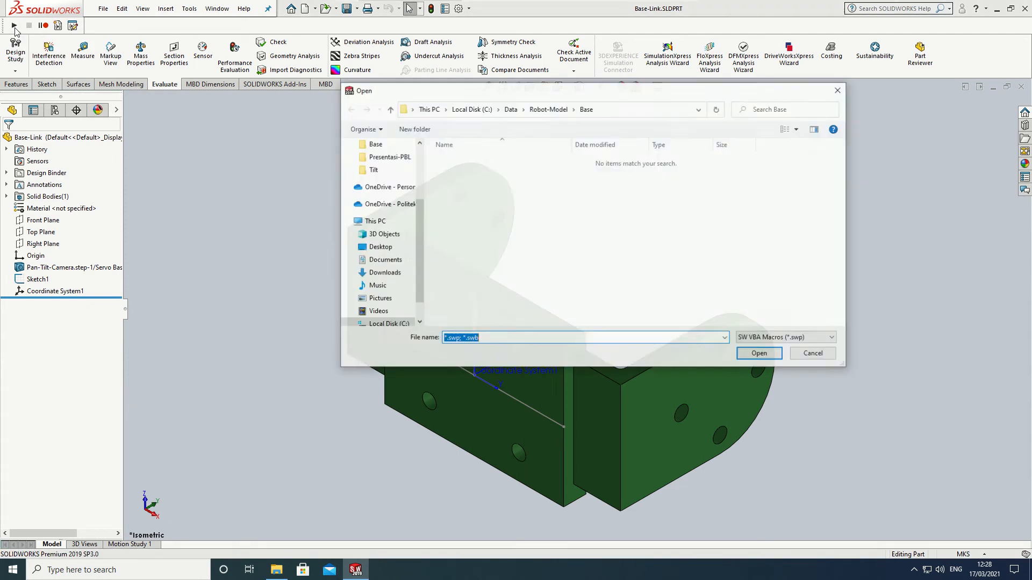
pyautogui.click(550, 109)
pyautogui.click(478, 210)
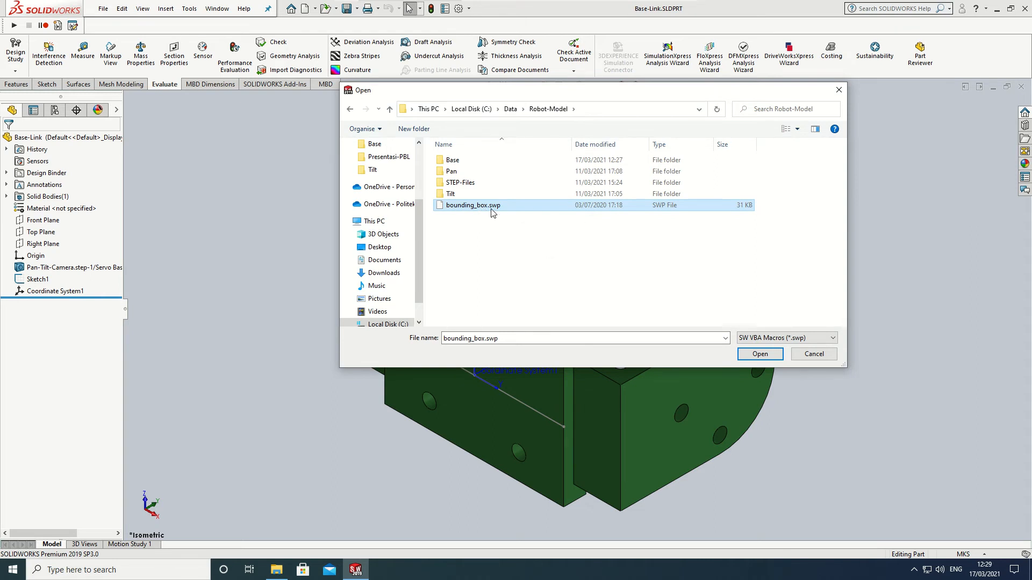
pyautogui.click(759, 354)
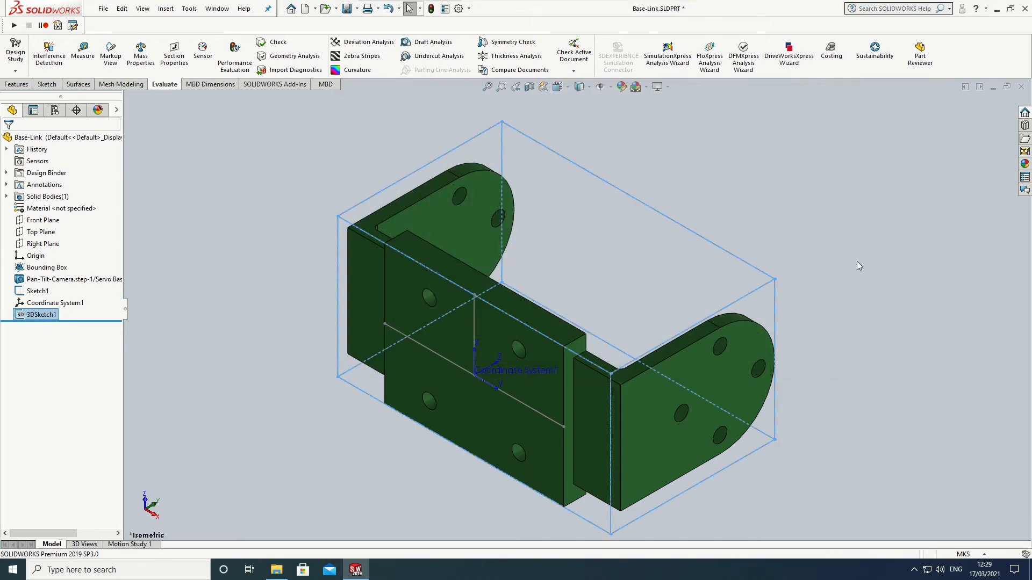
# Step: Examine how the bounding box encloses the central plate and both side brackets of the Base-Link part
pyautogui.scroll(-2, 830, 184)
pyautogui.scroll(5, 784, 267)
pyautogui.scroll(-2, 505, 404)
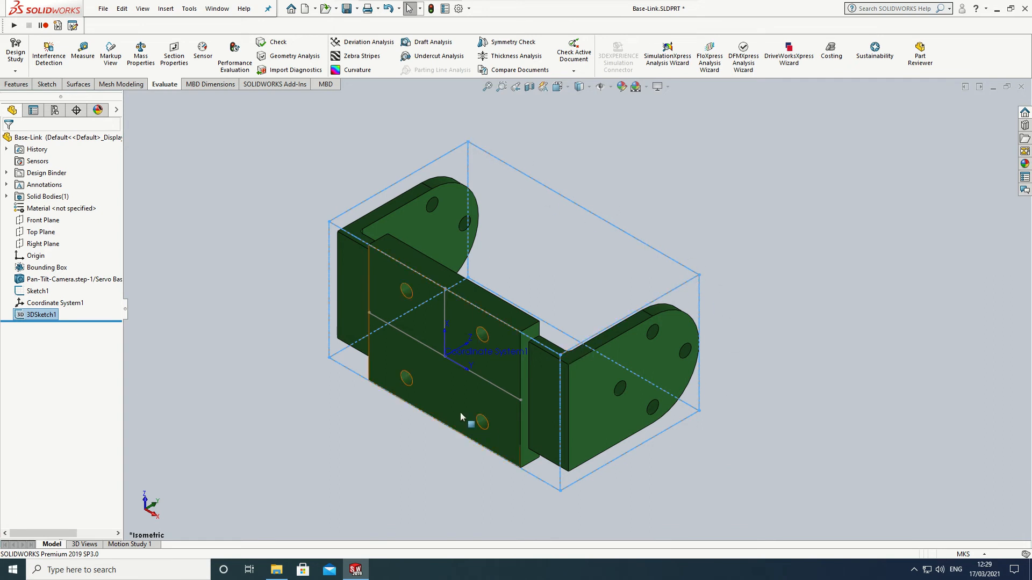
pyautogui.scroll(-2, 396, 385)
pyautogui.scroll(3, 404, 303)
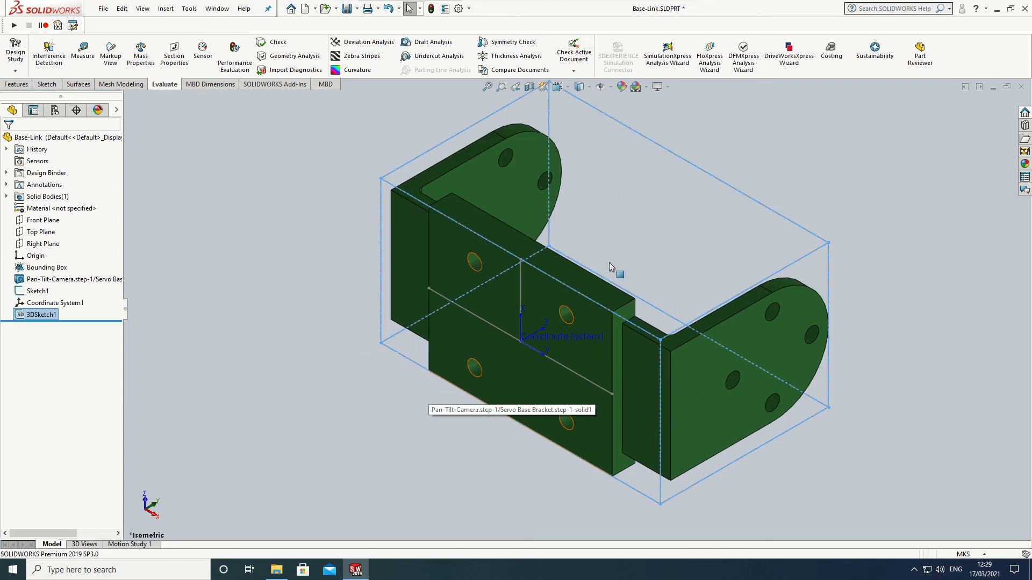
pyautogui.scroll(-3, 535, 294)
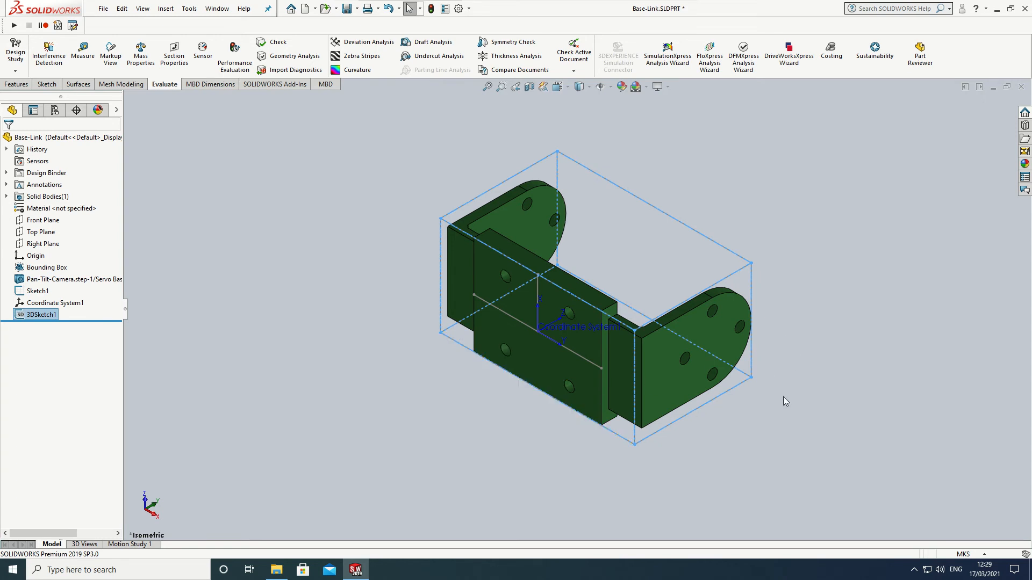
pyautogui.scroll(2, 785, 351)
pyautogui.scroll(-3, 786, 350)
pyautogui.scroll(1, 691, 363)
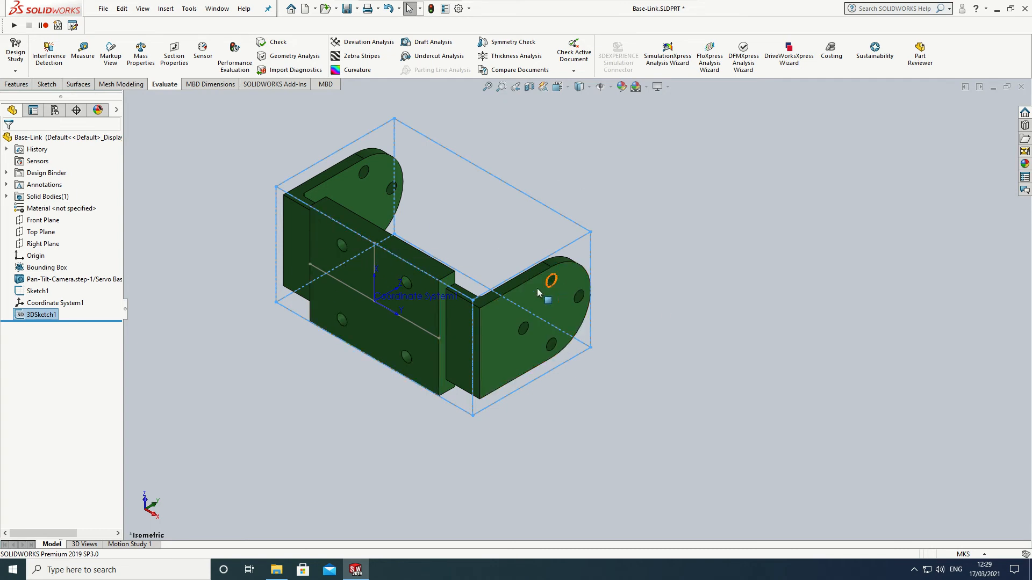
# Step: Sketch a corner rectangle about 0.055 m by 0.028 m on the central plate's outer face, spanning opposite corners of the bounding box outline
pyautogui.rightClick(323, 239)
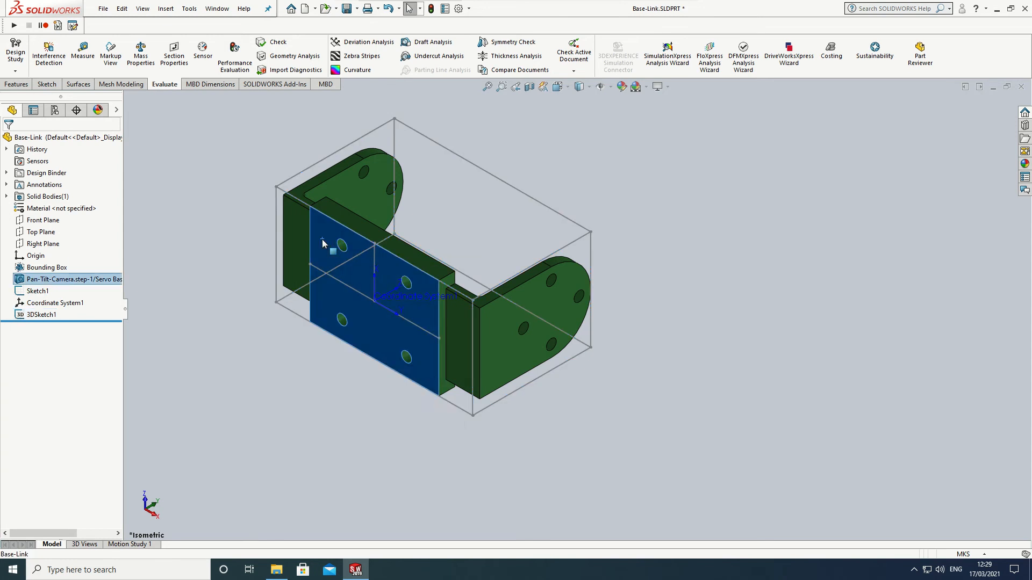
pyautogui.click(349, 224)
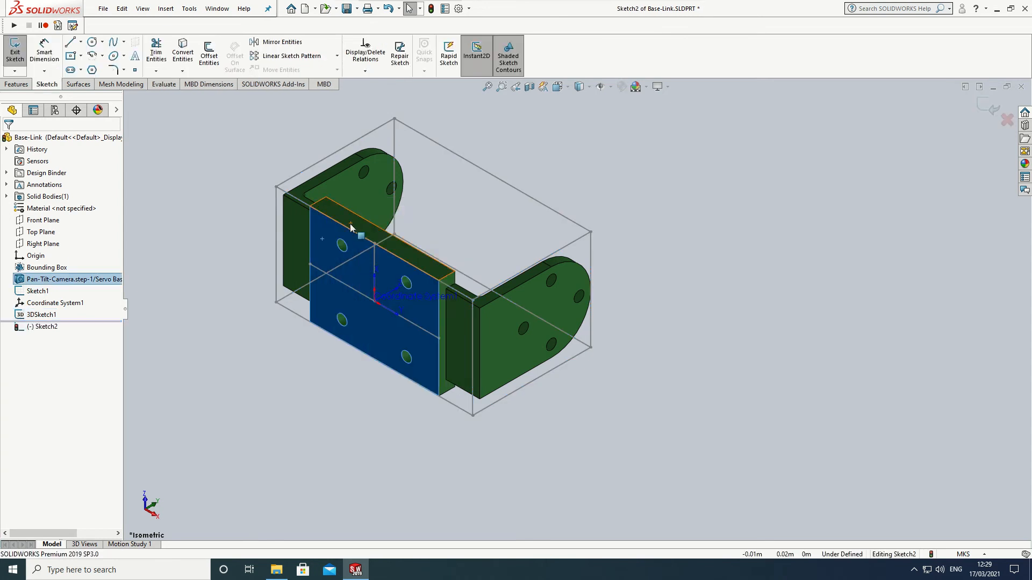
pyautogui.click(579, 86)
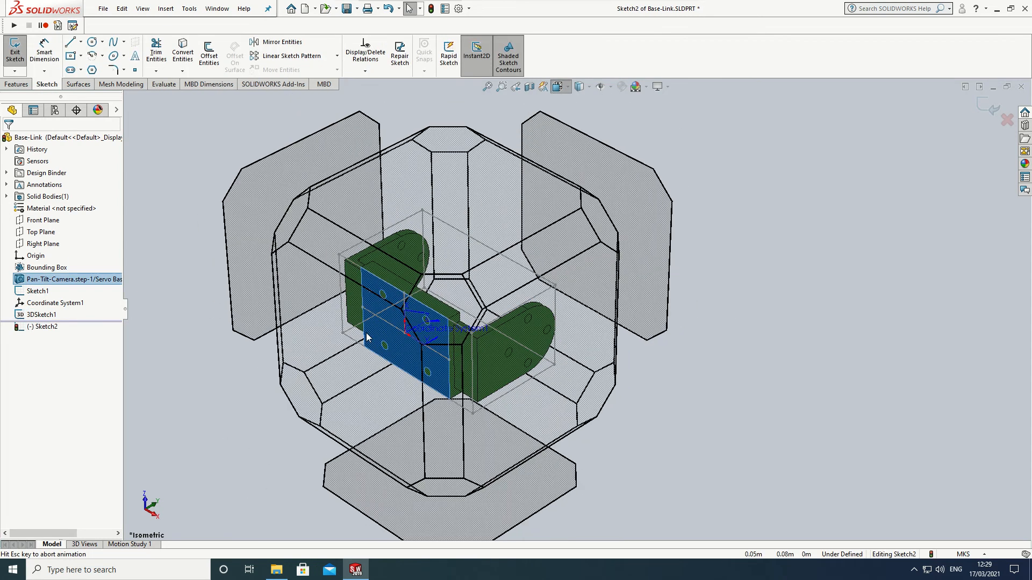
pyautogui.click(364, 371)
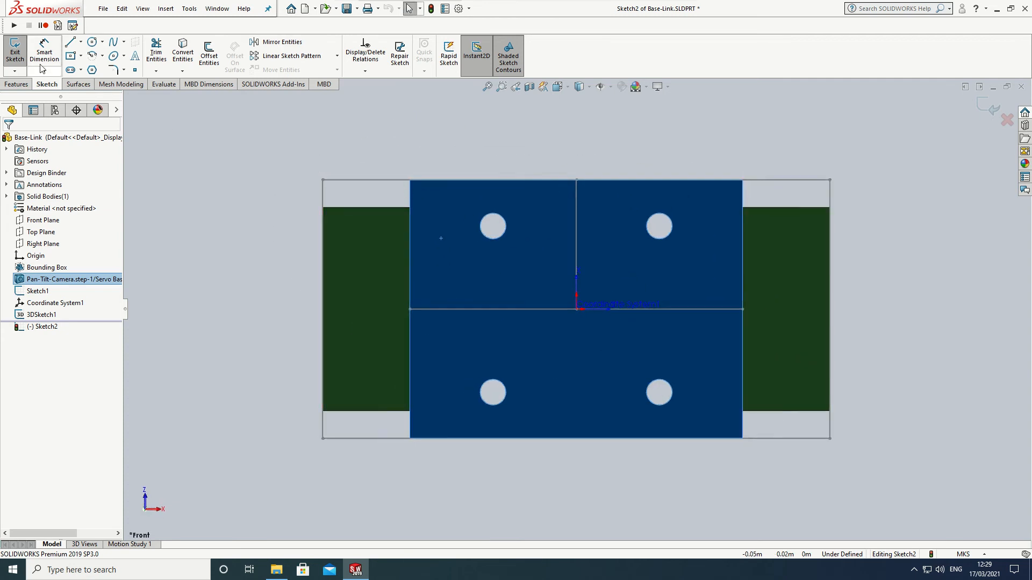
pyautogui.click(81, 56)
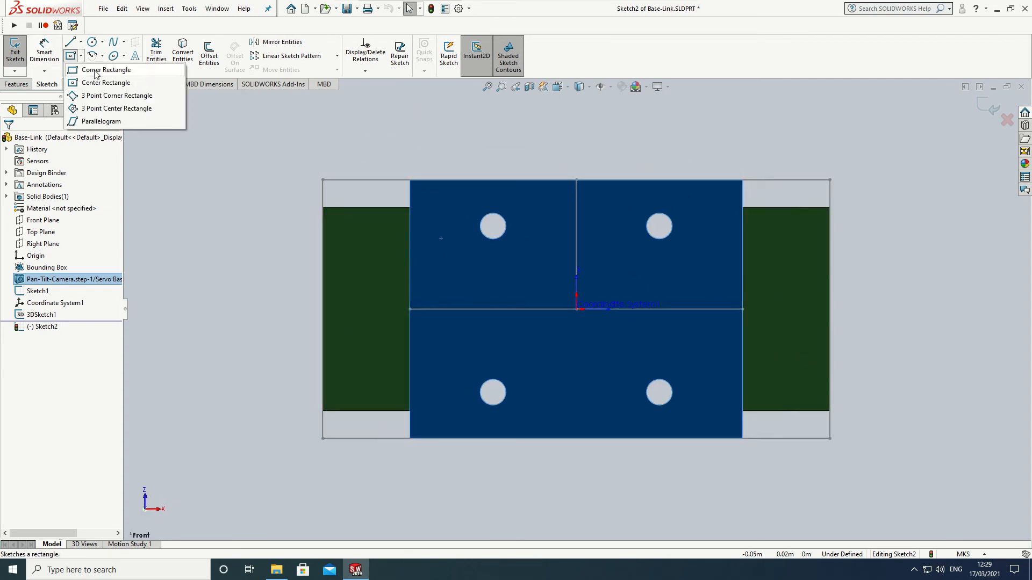
pyautogui.click(95, 70)
pyautogui.click(322, 180)
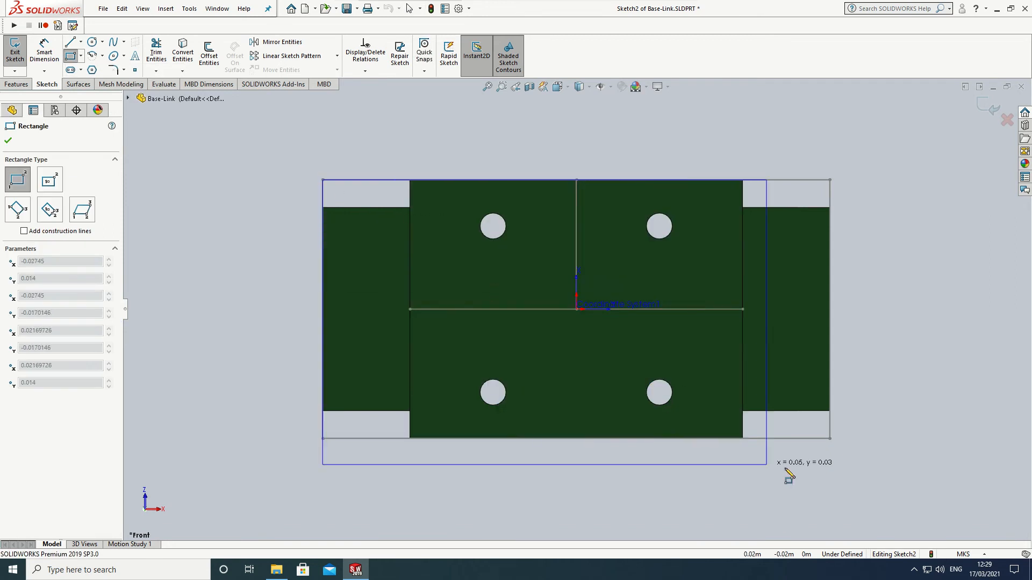
pyautogui.click(830, 439)
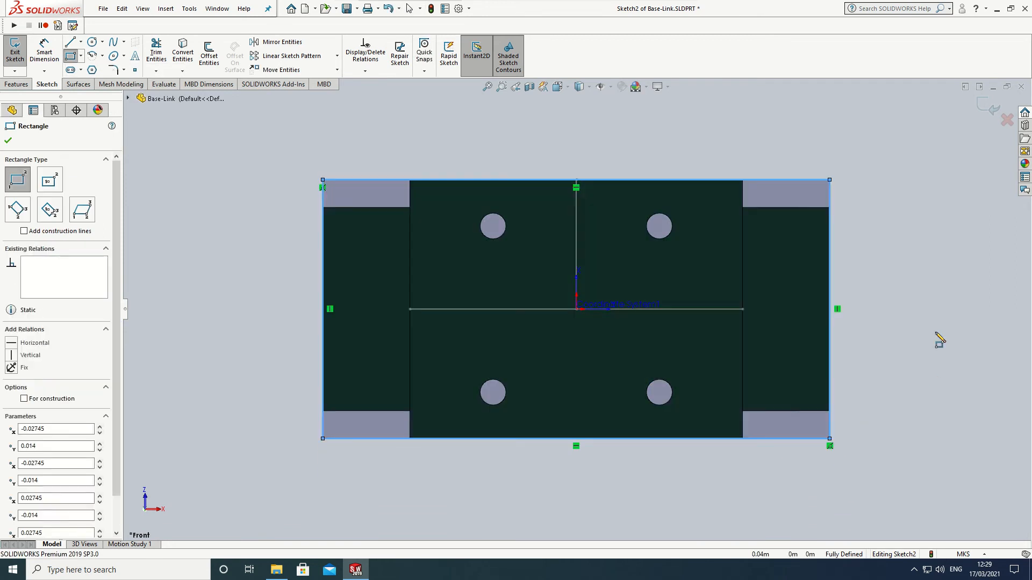
pyautogui.click(15, 51)
# Step: Extrude the rectangle Through All in the reversed direction so it fills the bounding box, with the result merged
pyautogui.click(567, 87)
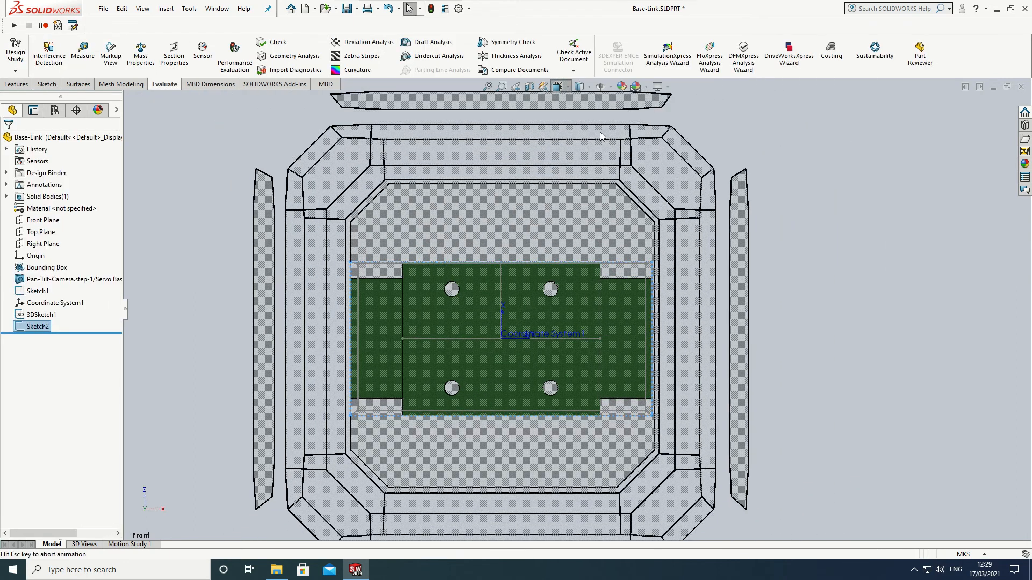
pyautogui.click(711, 140)
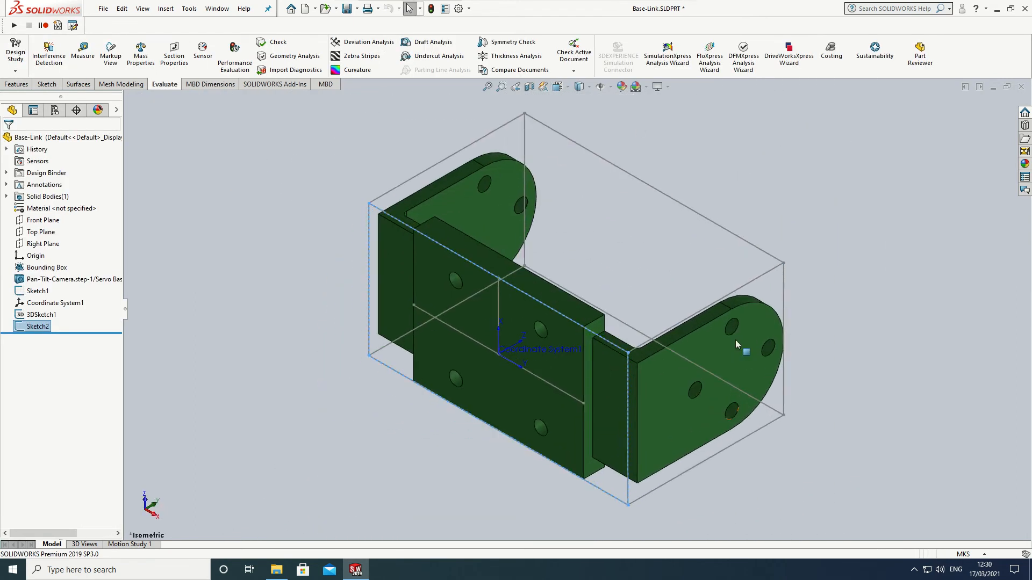
pyautogui.scroll(-3, 529, 384)
pyautogui.scroll(2, 530, 385)
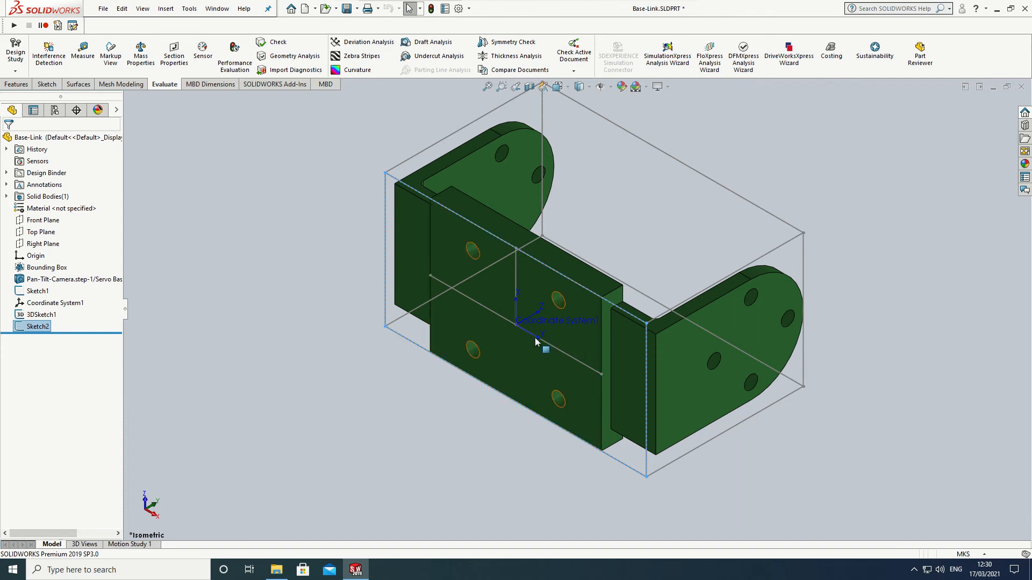
pyautogui.click(16, 84)
pyautogui.click(17, 54)
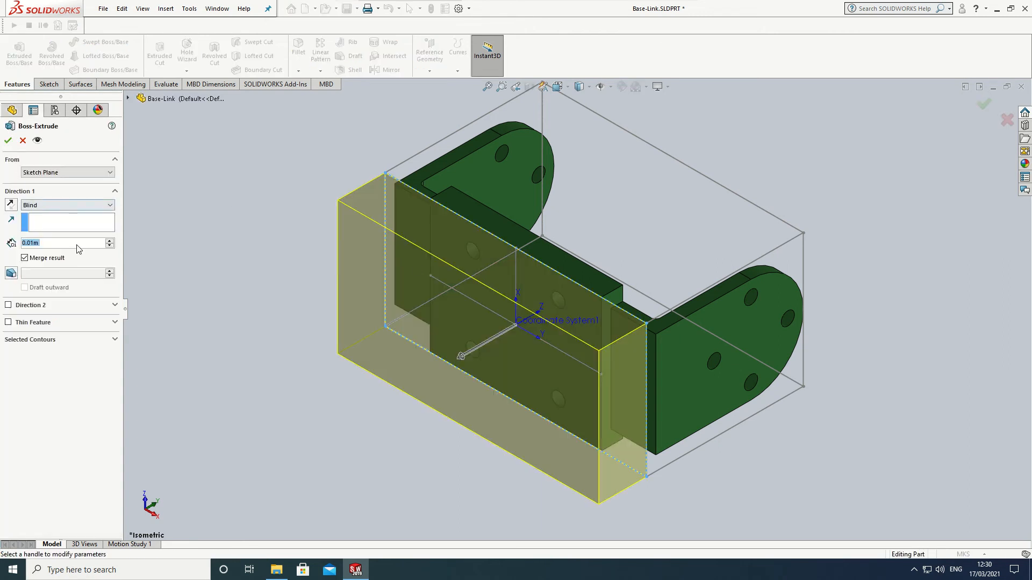
pyautogui.click(89, 205)
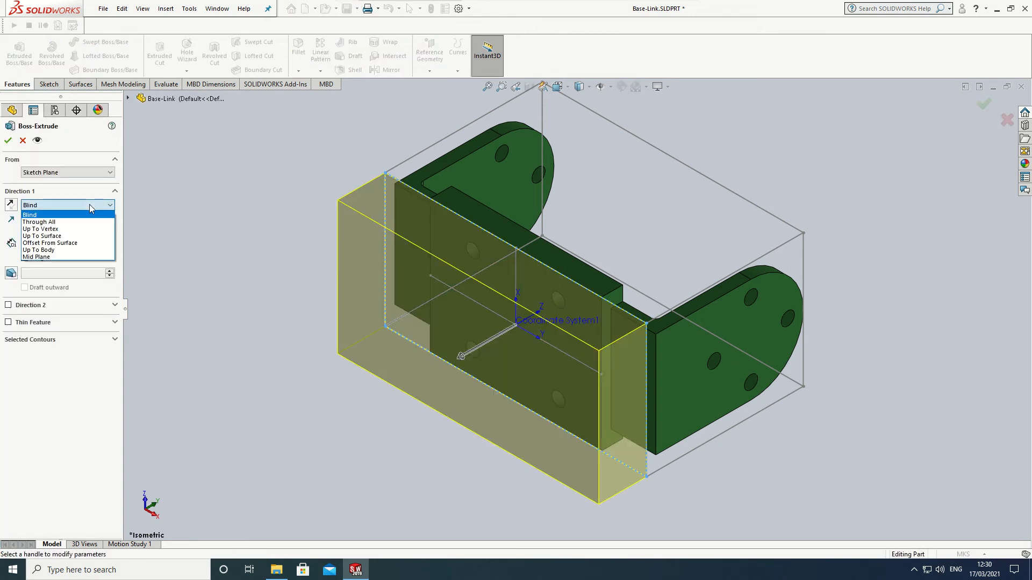
pyautogui.click(82, 223)
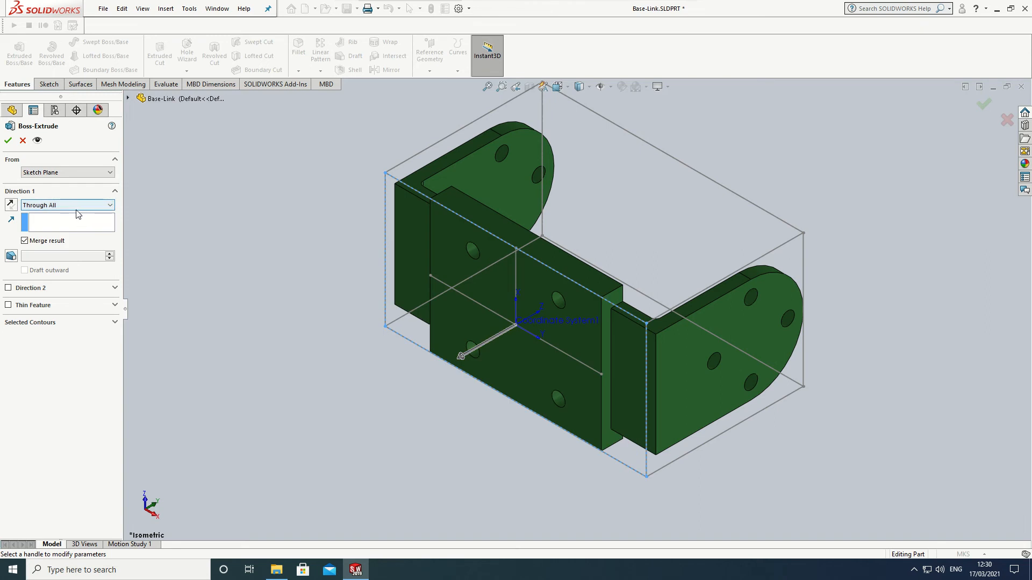
pyautogui.click(11, 204)
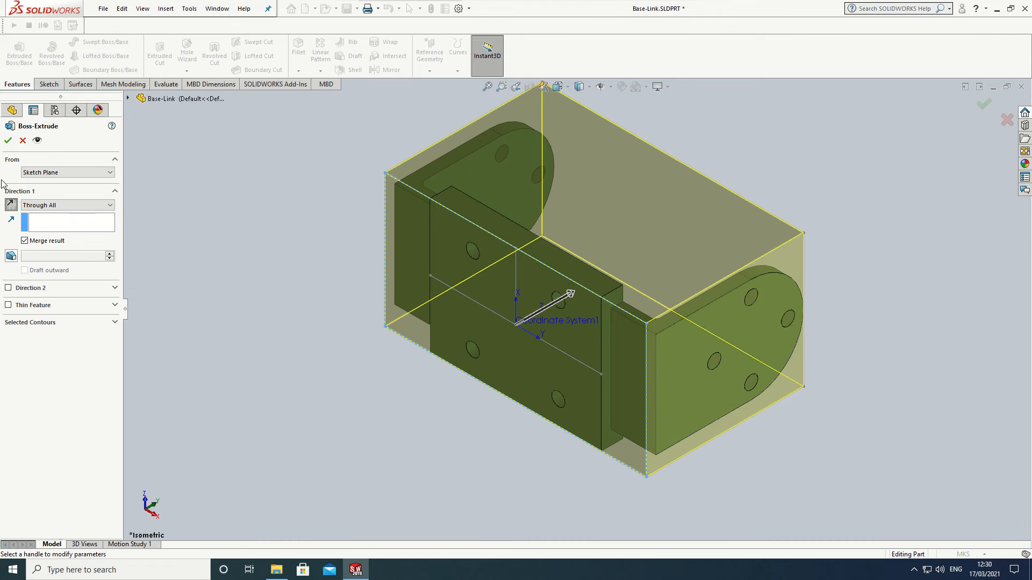
pyautogui.click(7, 141)
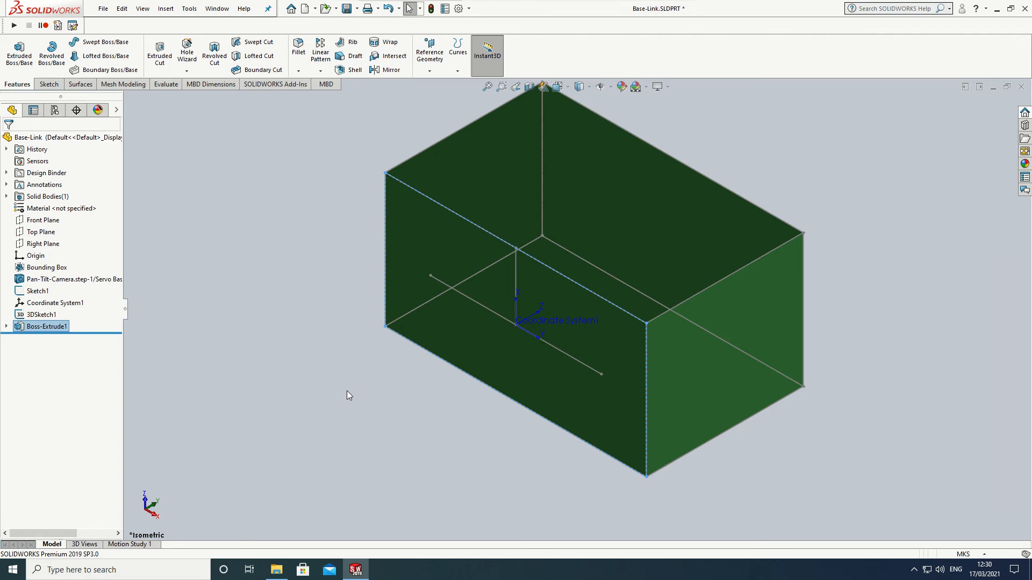
pyautogui.scroll(-3, 348, 392)
pyautogui.scroll(7, 347, 391)
pyautogui.scroll(-3, 723, 249)
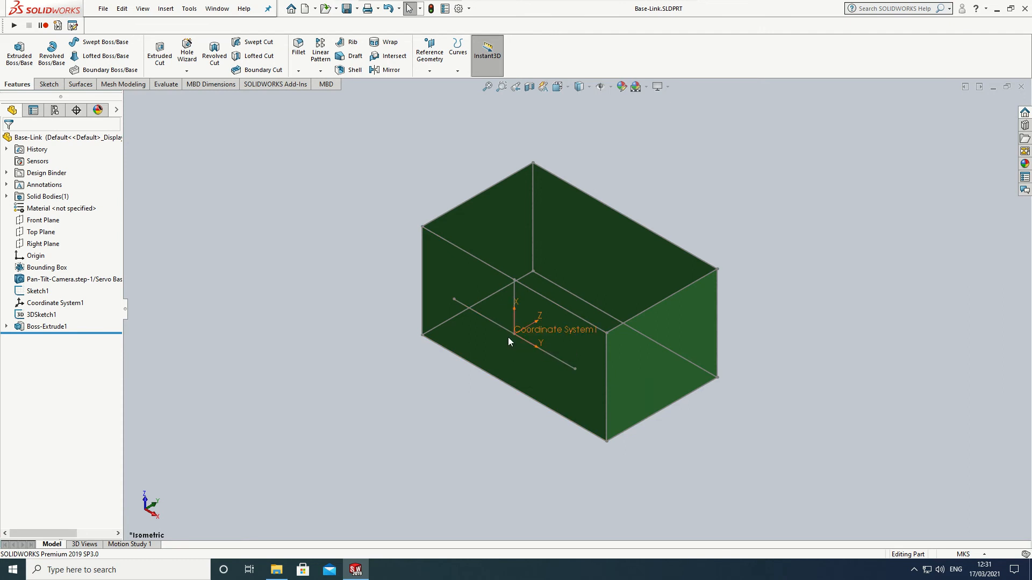
pyautogui.scroll(1, 505, 341)
pyautogui.scroll(-2, 505, 340)
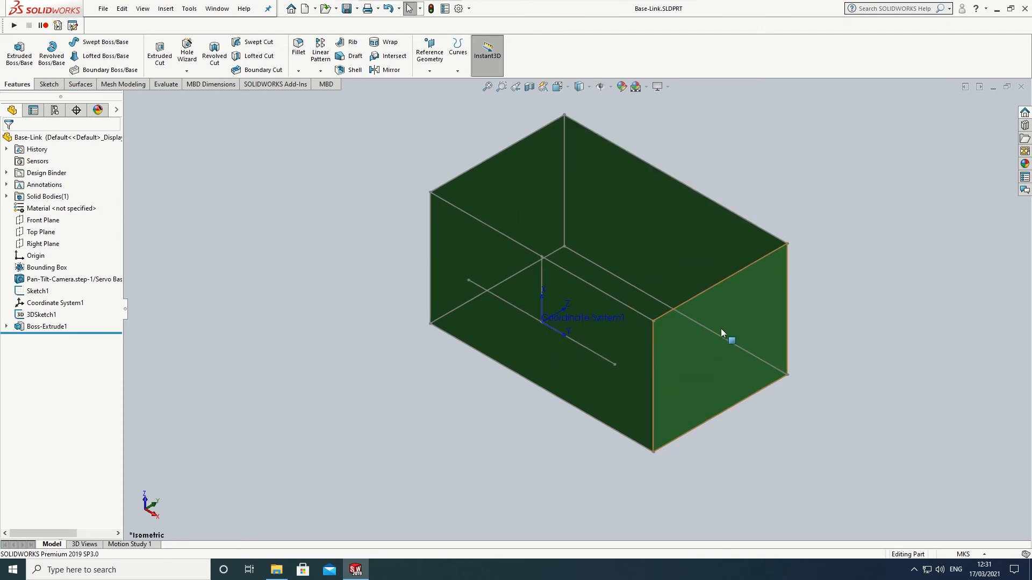
pyautogui.scroll(1, 721, 328)
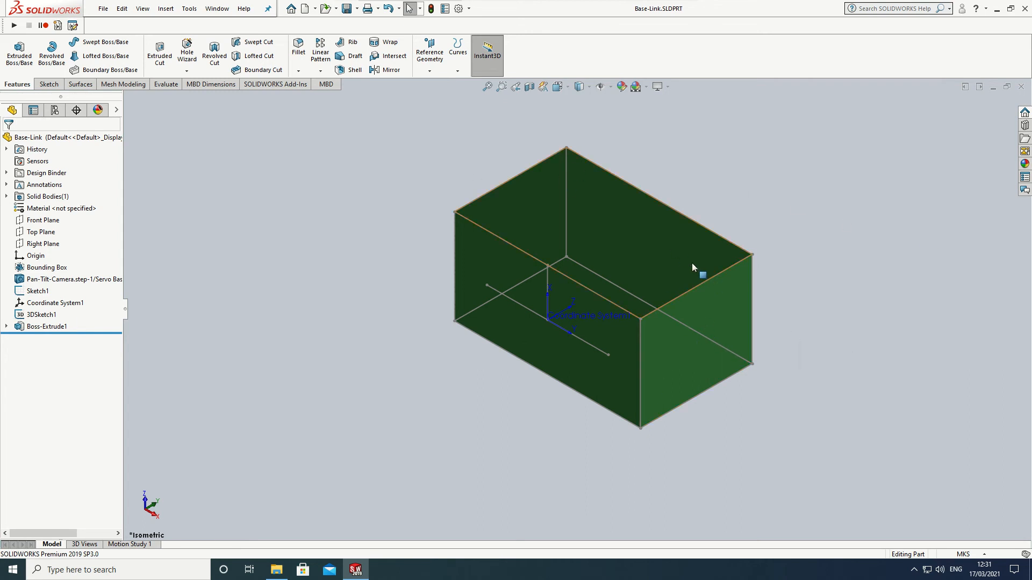
# Step: Prepare to save a copy of the solid box in STL format as Base-Link-col.STL in the Base folder
pyautogui.click(103, 9)
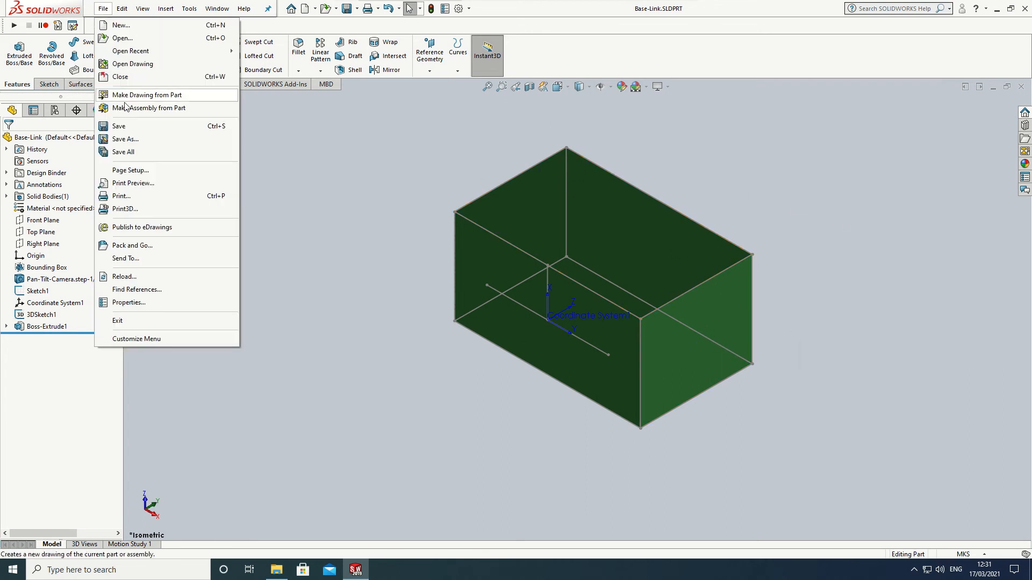
pyautogui.click(127, 139)
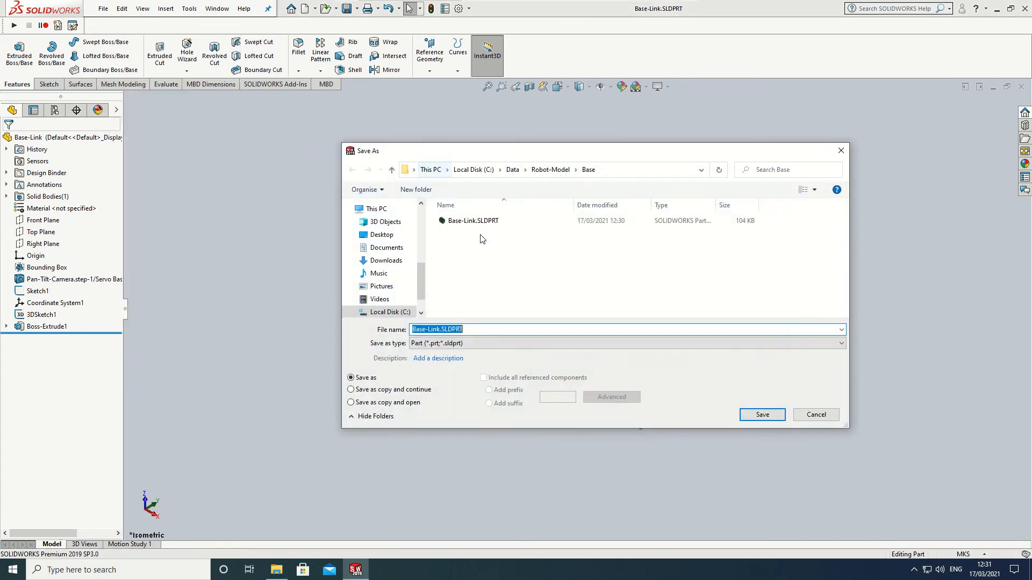
pyautogui.click(501, 343)
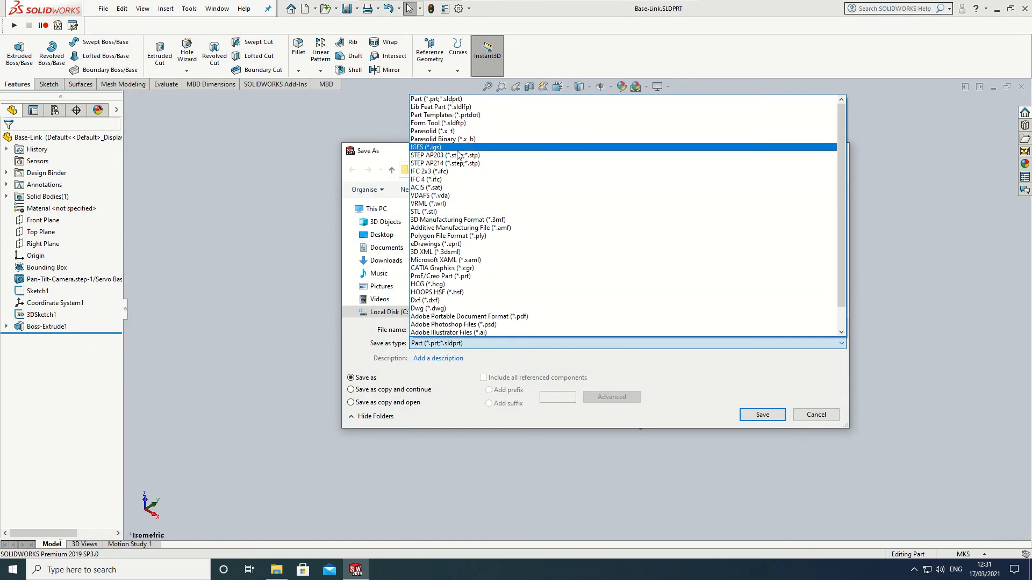
pyautogui.click(453, 212)
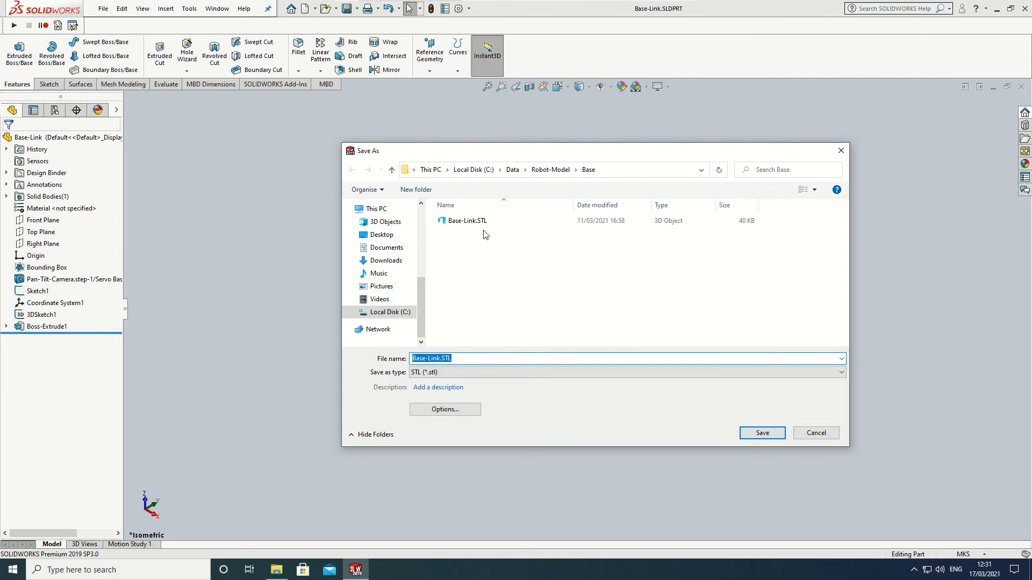
pyautogui.click(440, 357)
pyautogui.write('-col')
# Step: Set the STL output coordinate system to Coordinate System1 and save the Base-Link-col.STL mesh
pyautogui.click(445, 409)
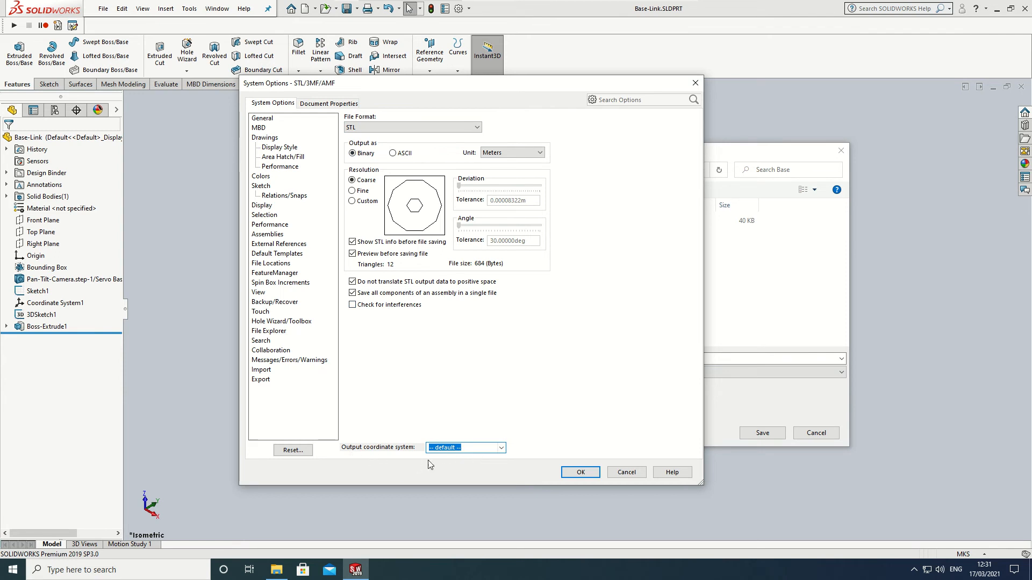
pyautogui.click(501, 448)
pyautogui.click(485, 466)
pyautogui.click(580, 472)
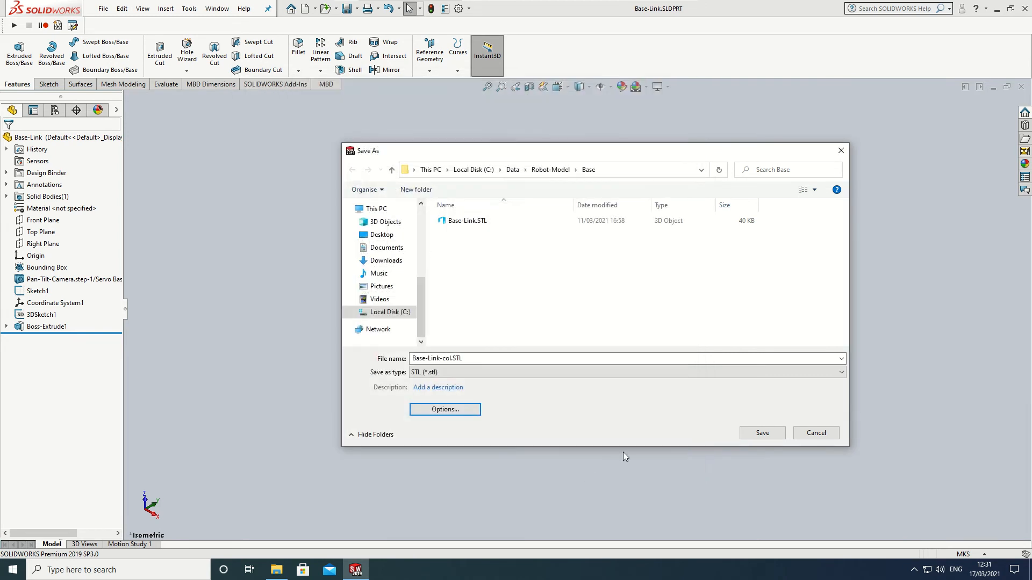
pyautogui.click(763, 433)
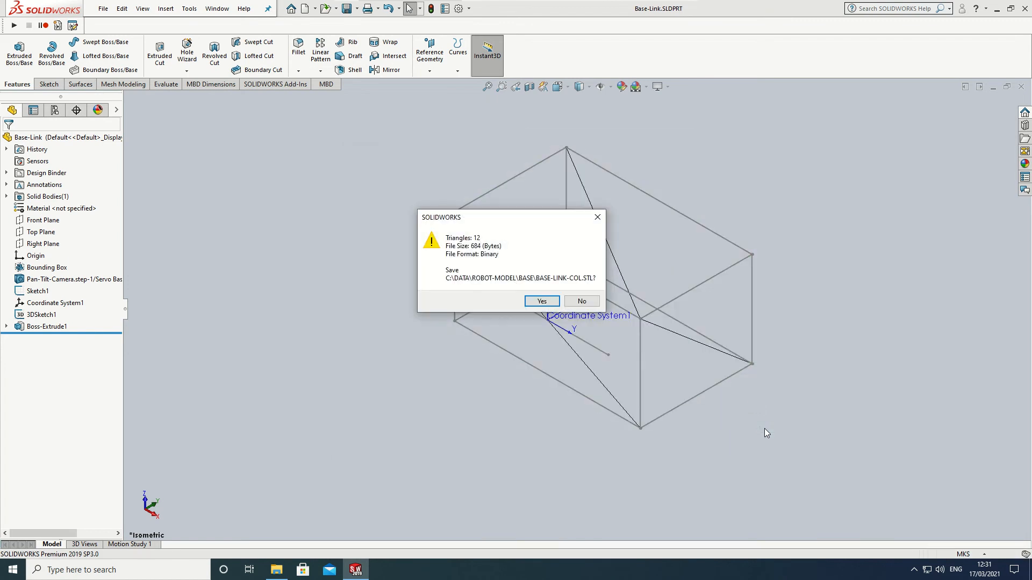
pyautogui.click(542, 302)
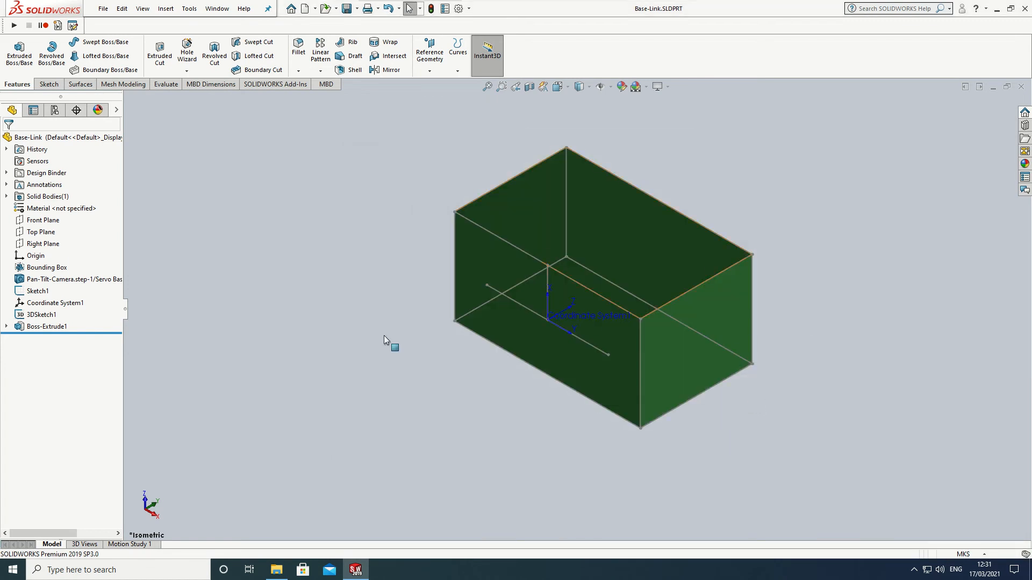
# Step: Switch to File Explorer and view the exported Base-Link-col.STL from the Base folder in 3D Builder
pyautogui.click(276, 571)
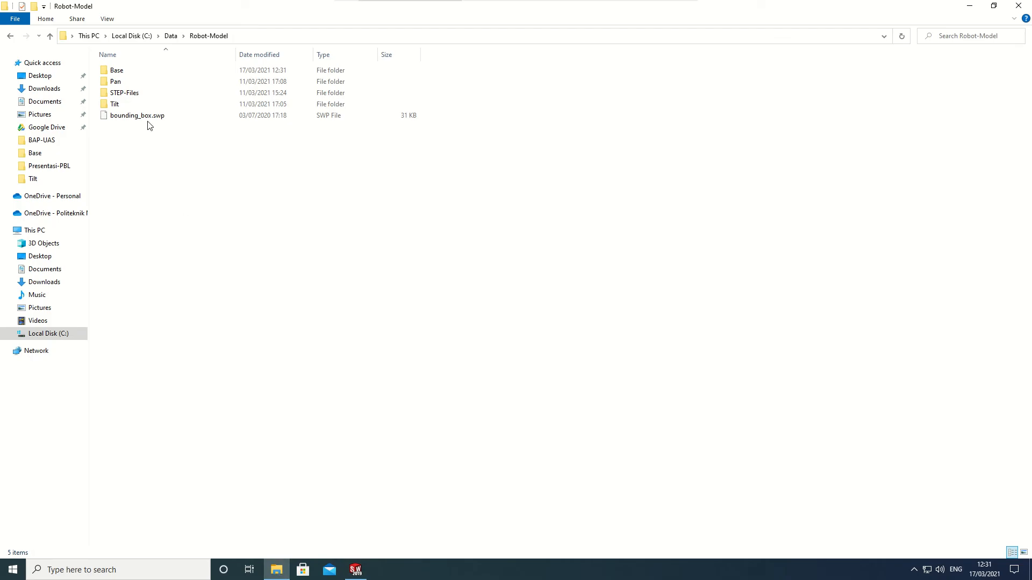
pyautogui.doubleClick(134, 70)
pyautogui.doubleClick(148, 106)
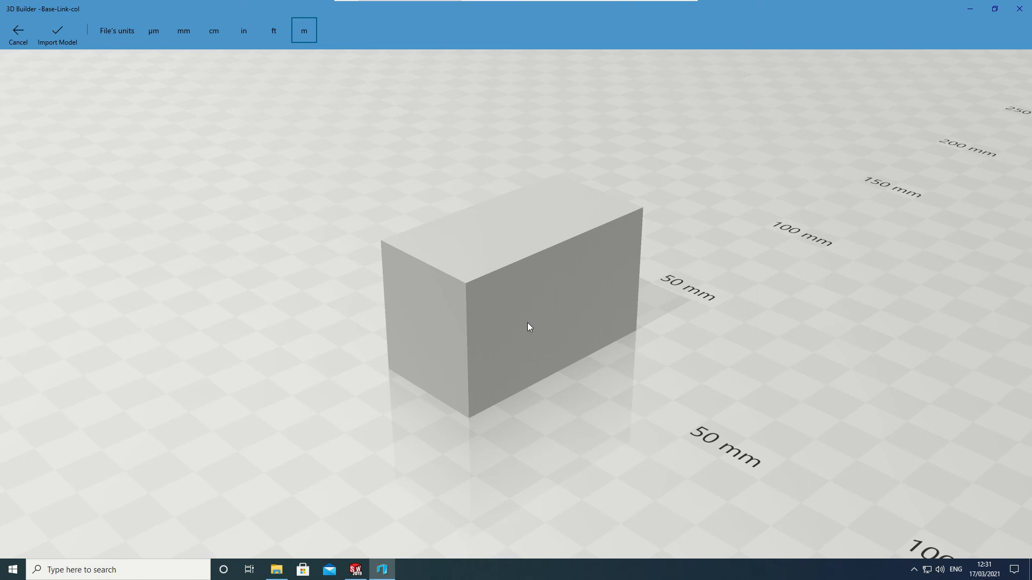
pyautogui.click(1020, 9)
# Step: View the detailed Base-Link.STL mesh in 3D Builder for comparison, and return to SOLIDWORKS
pyautogui.doubleClick(154, 93)
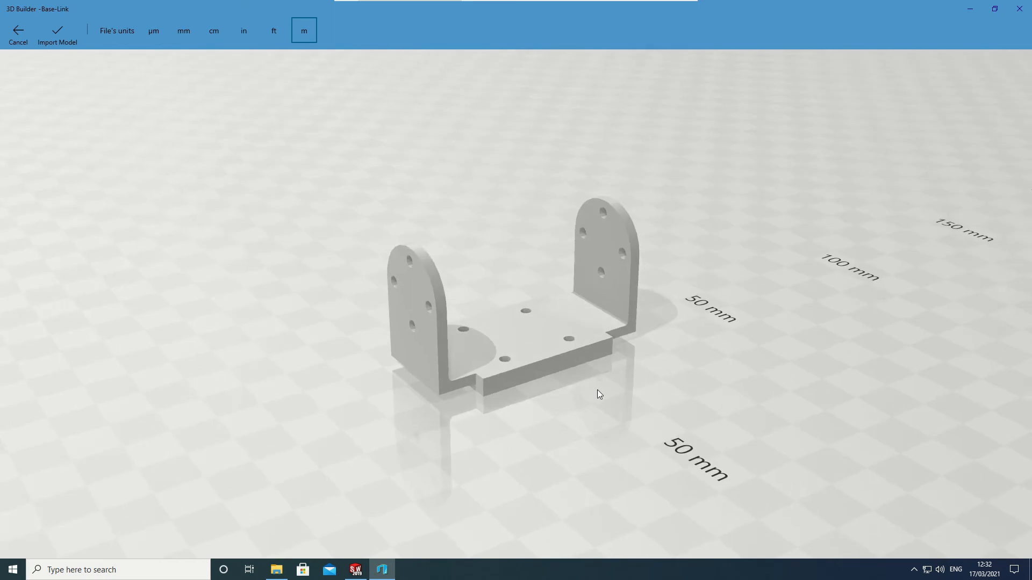
pyautogui.moveTo(598, 389); pyautogui.dragTo(668, 414, button='right')
pyautogui.click(1020, 9)
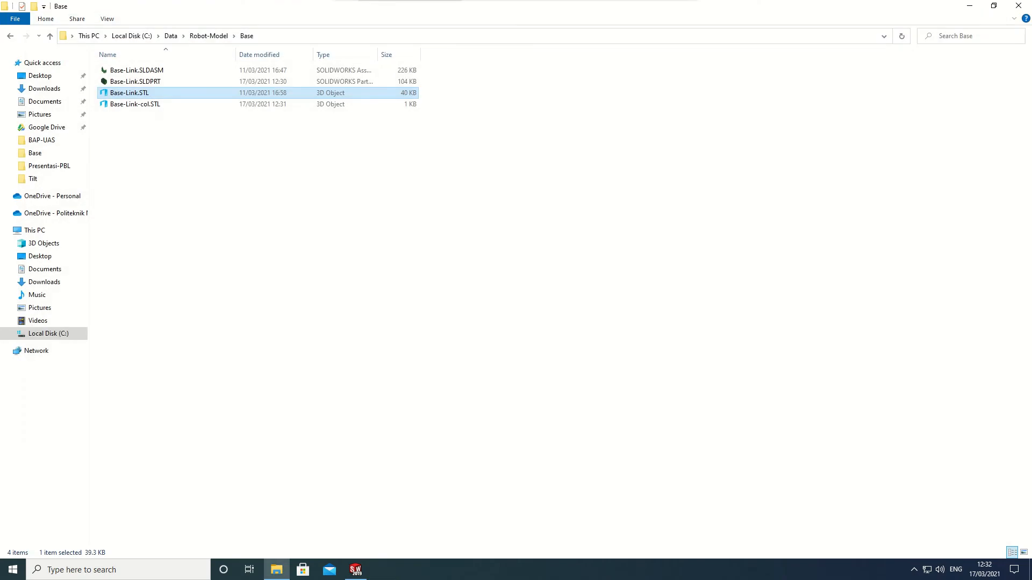
pyautogui.click(971, 7)
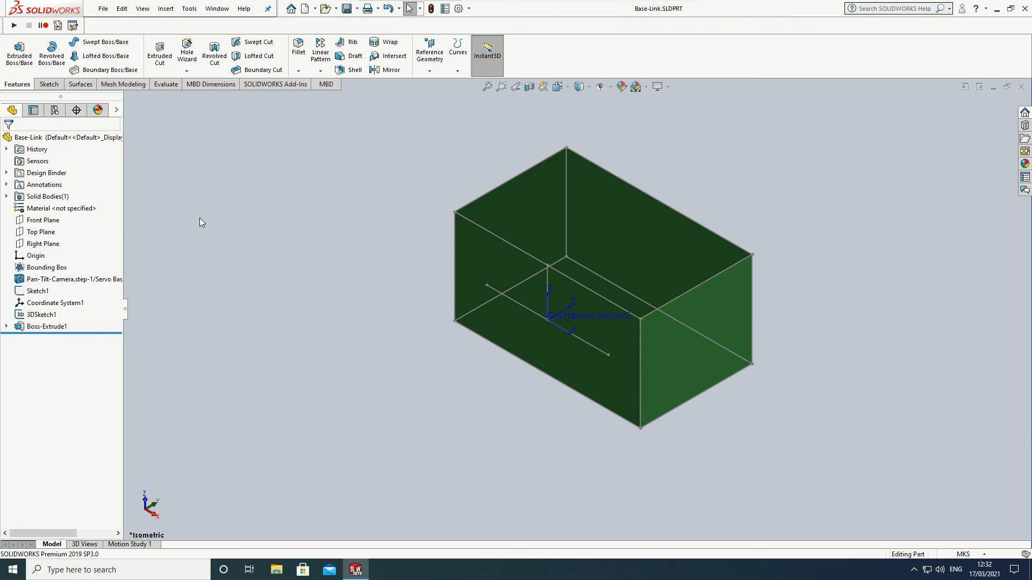
# Step: Suppress the Boss-Extrude1 box and the 3DSketch1 bounding box sketch, and save the Base-Link part
pyautogui.rightClick(46, 327)
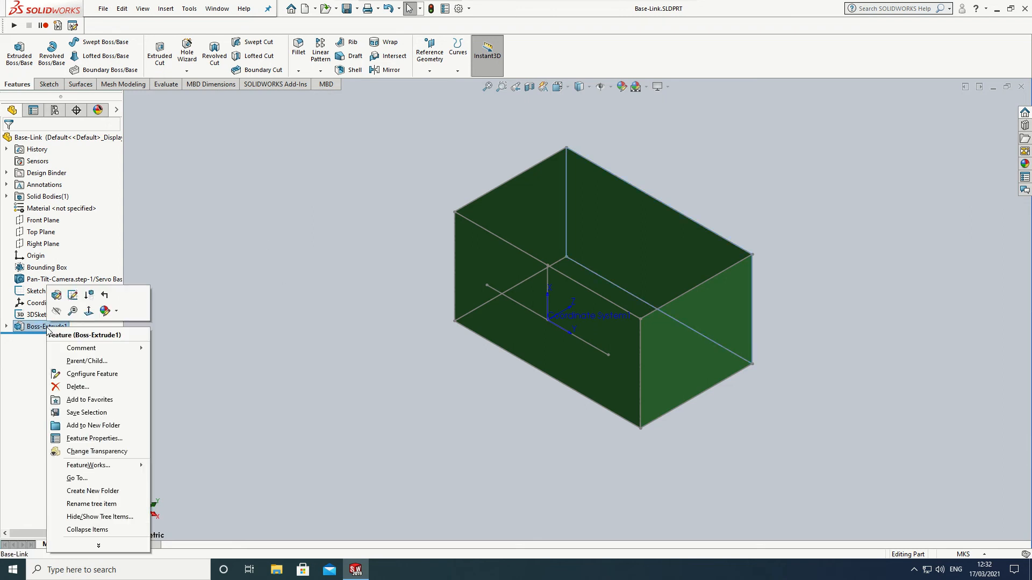
pyautogui.click(88, 295)
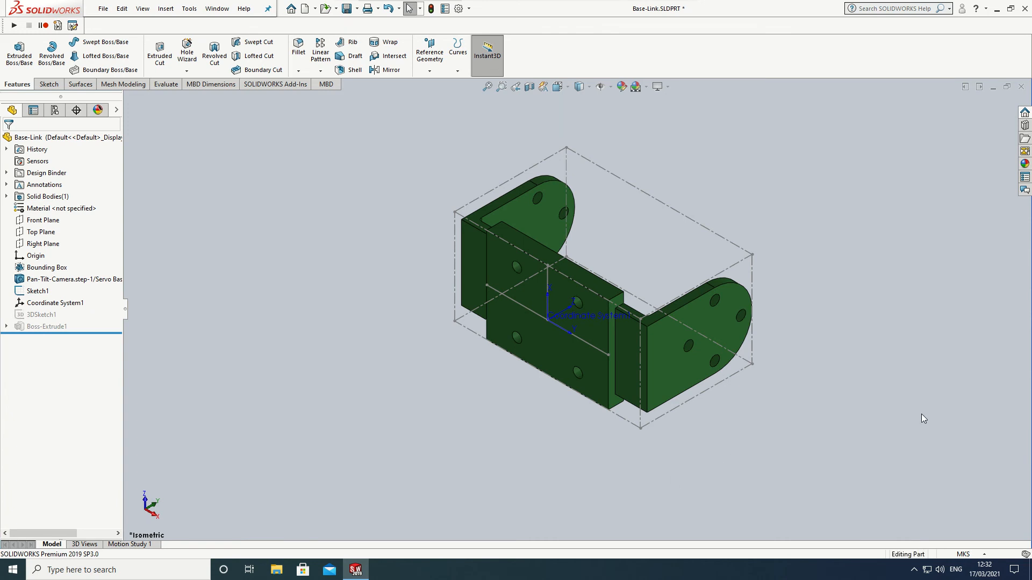
pyautogui.scroll(4, 921, 413)
pyautogui.scroll(-4, 920, 414)
pyautogui.scroll(-2, 677, 401)
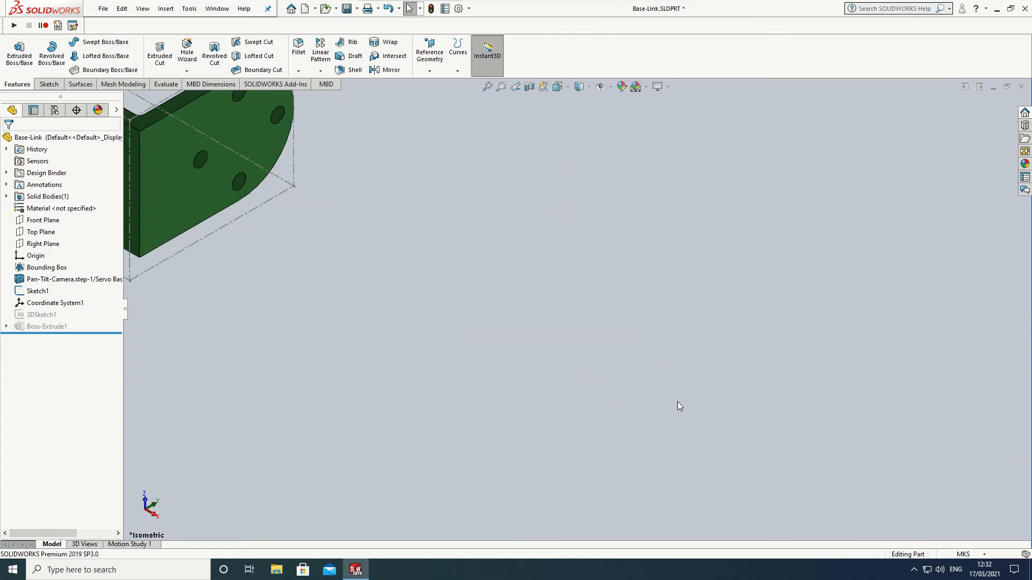
pyautogui.scroll(7, 678, 401)
pyautogui.scroll(-2, 363, 240)
pyautogui.hotkey('ctrl', 's')
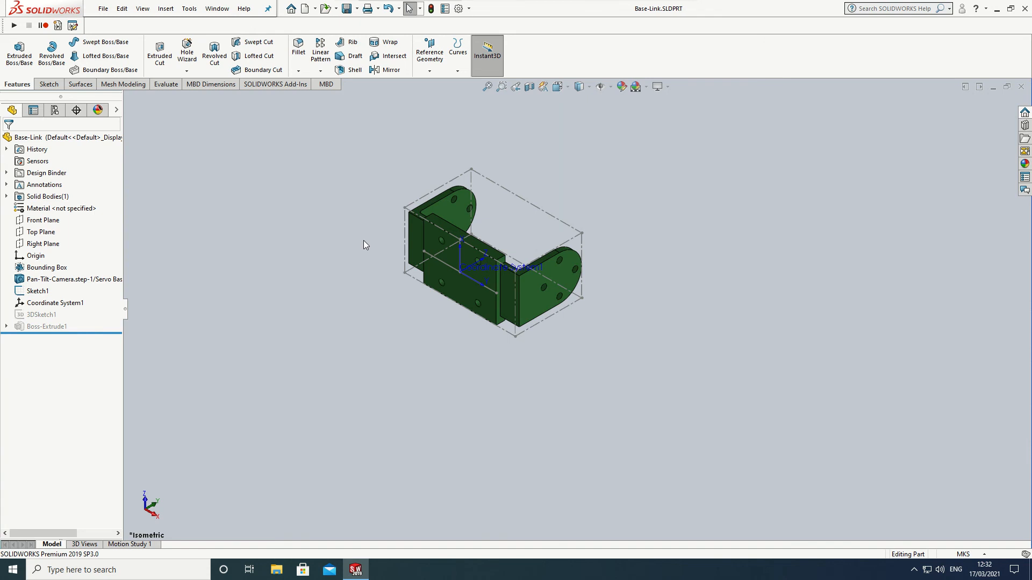
# Step: Close the Base-Link part and open Pan-Link.SLDPRT from the Pan folder of Robot-Model
pyautogui.click(103, 8)
pyautogui.click(120, 77)
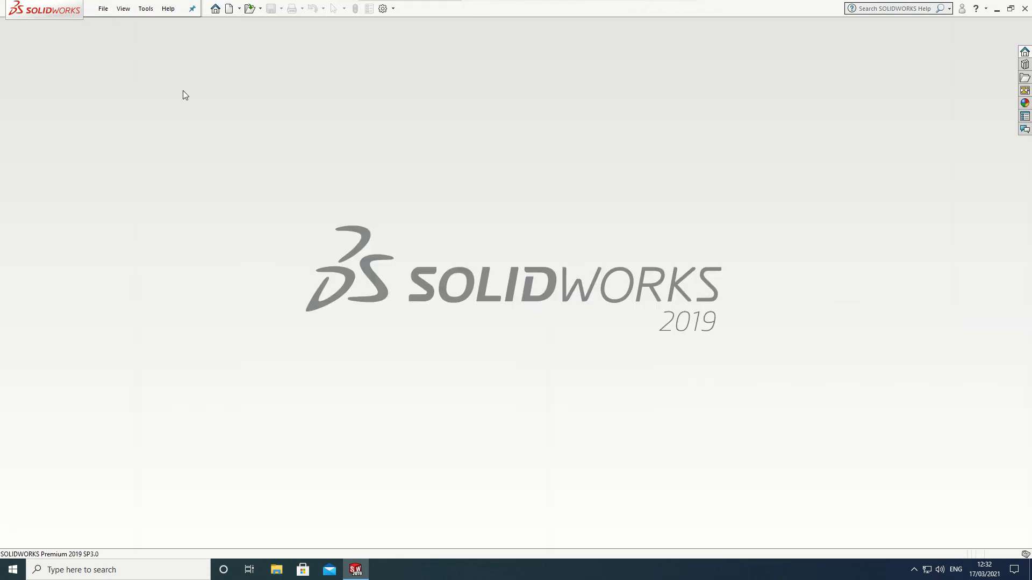
pyautogui.click(103, 9)
pyautogui.click(121, 39)
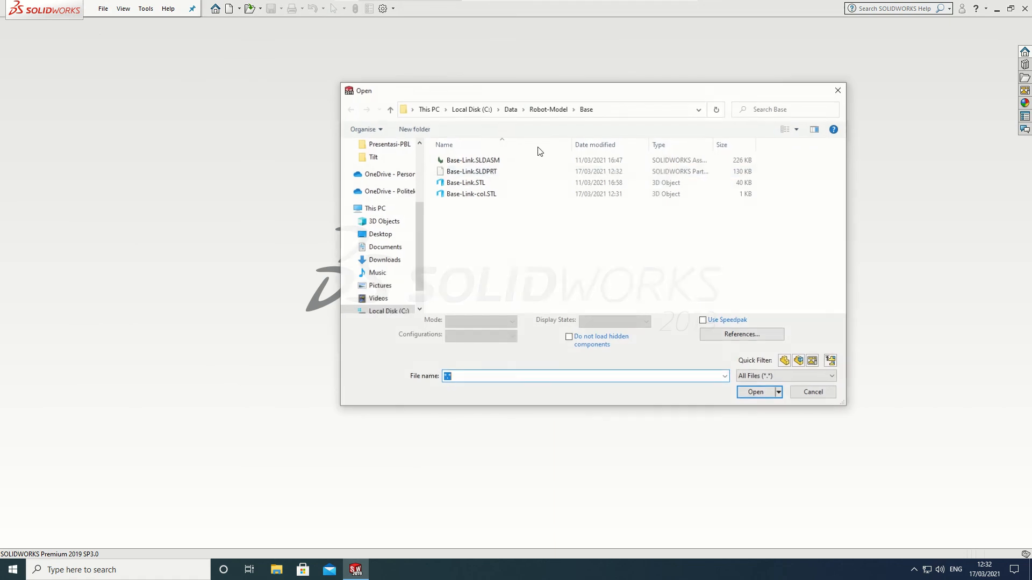
pyautogui.click(550, 109)
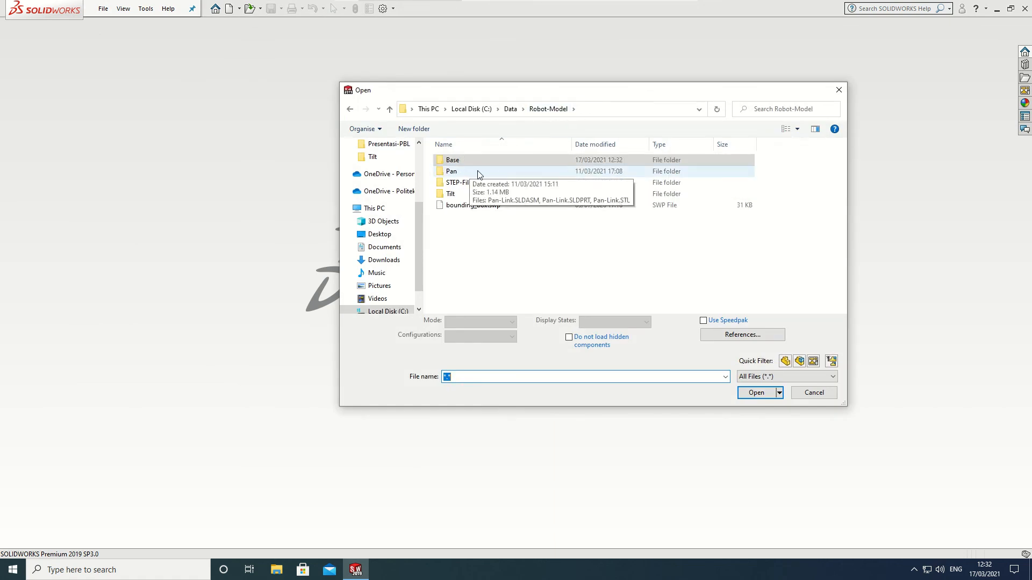
pyautogui.doubleClick(509, 172)
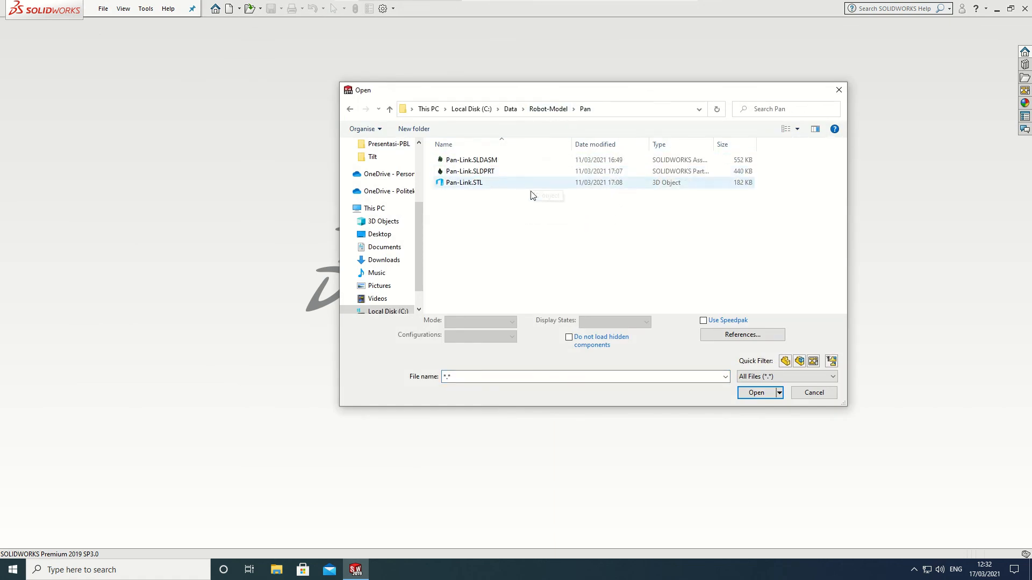
pyautogui.click(490, 172)
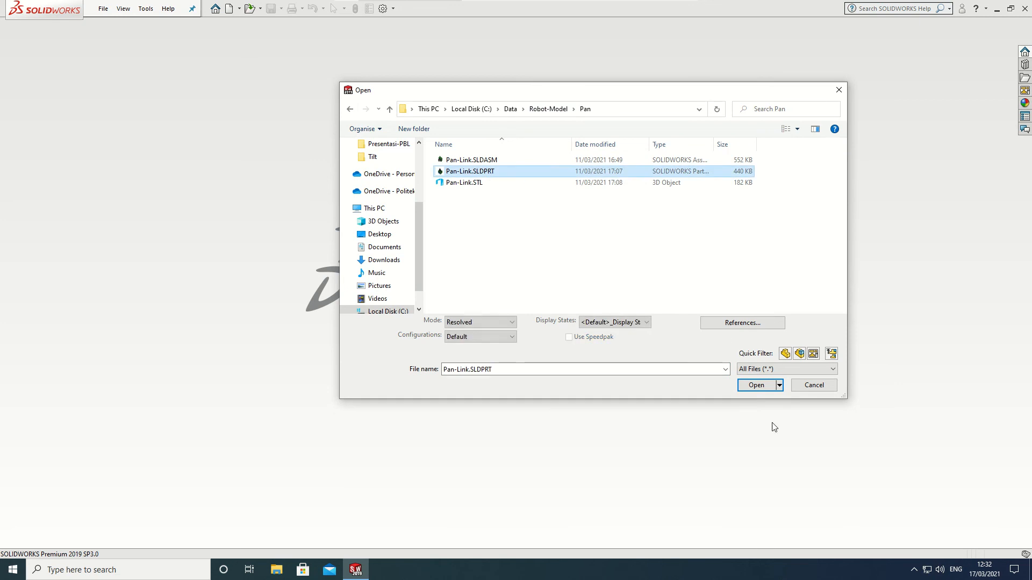
pyautogui.click(756, 393)
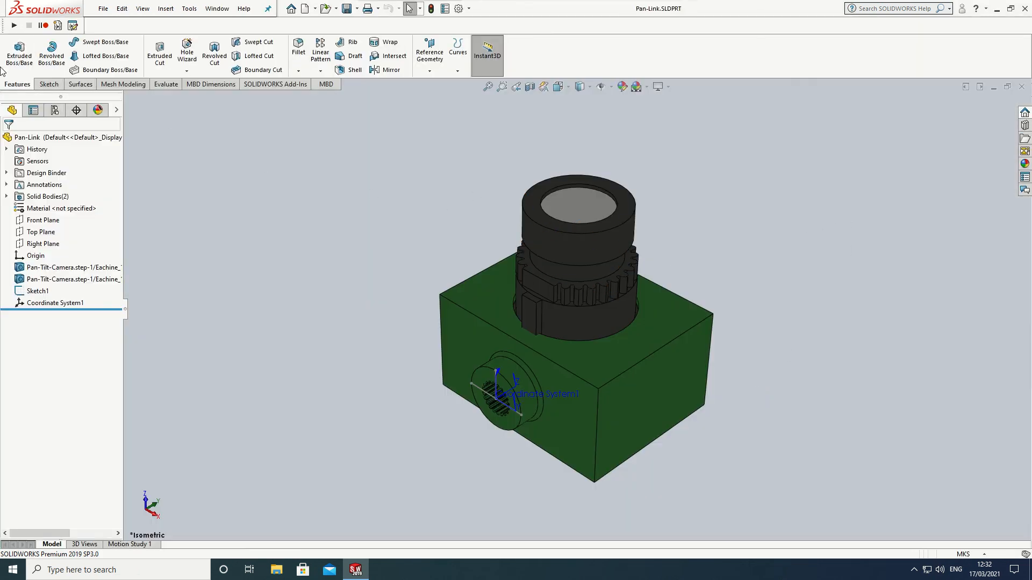
# Step: Run the bounding_box.swp macro on the Pan-Link part to generate its bounding box sketch
pyautogui.click(14, 25)
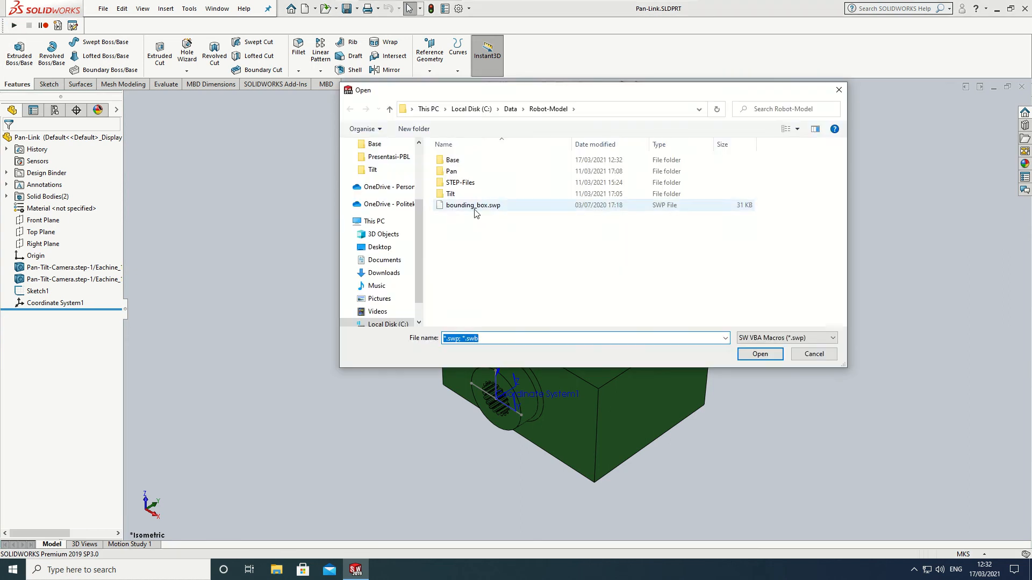
pyautogui.click(474, 205)
pyautogui.click(766, 354)
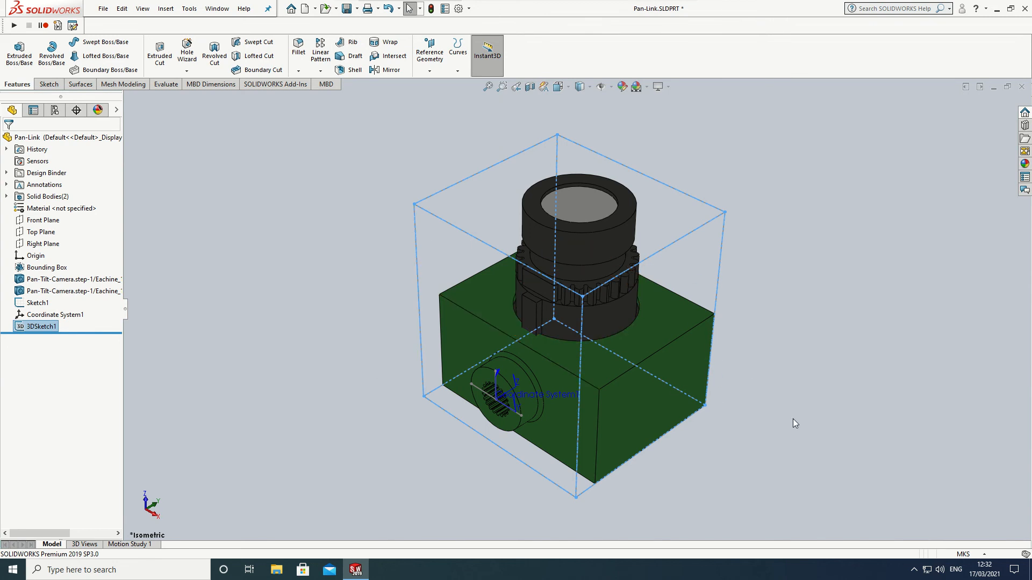
# Step: On the green housing's plain end face, sketch a corner rectangle between opposite corners of the bounding box outline and exit the sketch
pyautogui.scroll(-2, 793, 421)
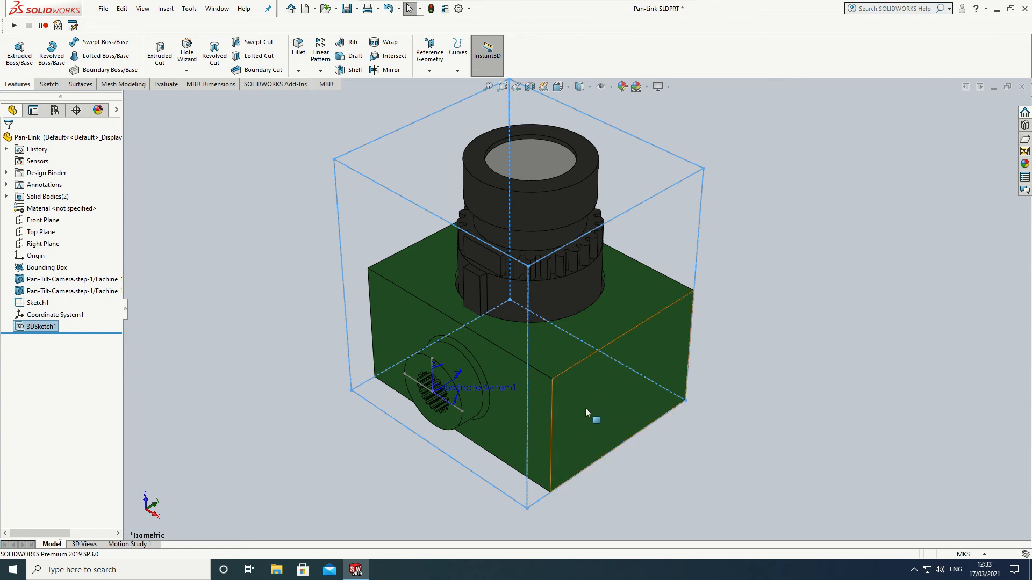
pyautogui.rightClick(592, 378)
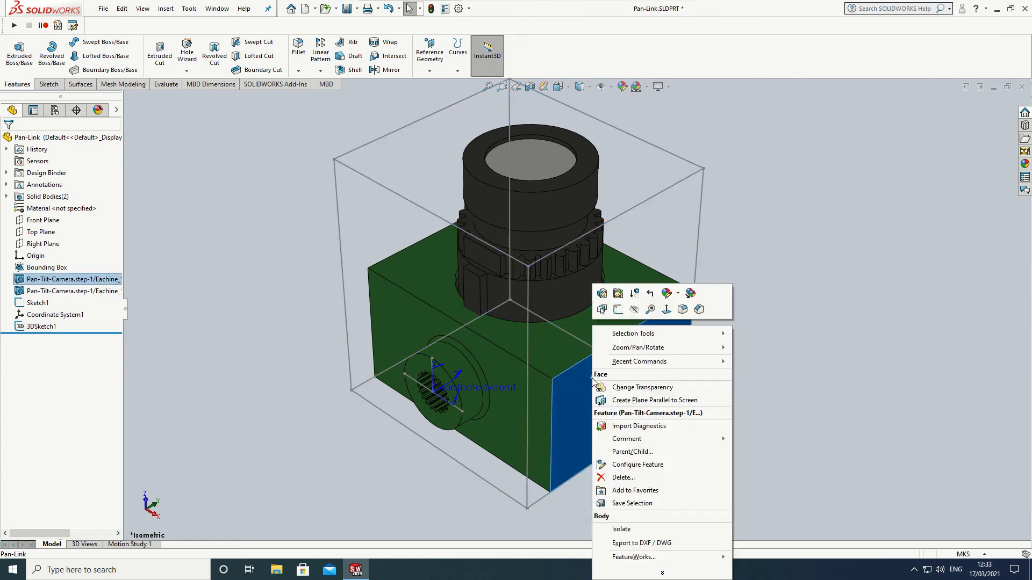
pyautogui.click(618, 311)
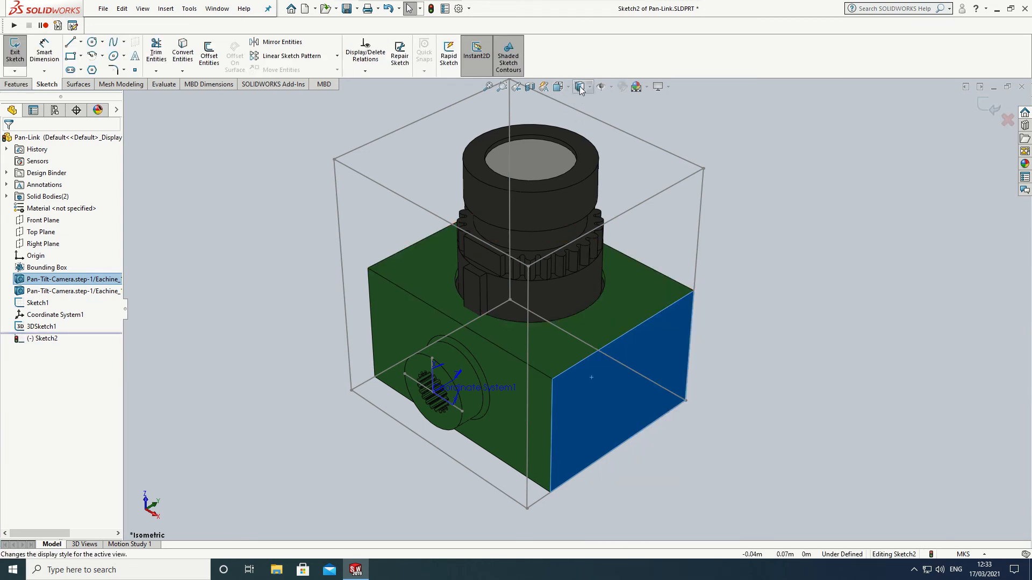
pyautogui.click(559, 87)
pyautogui.click(549, 382)
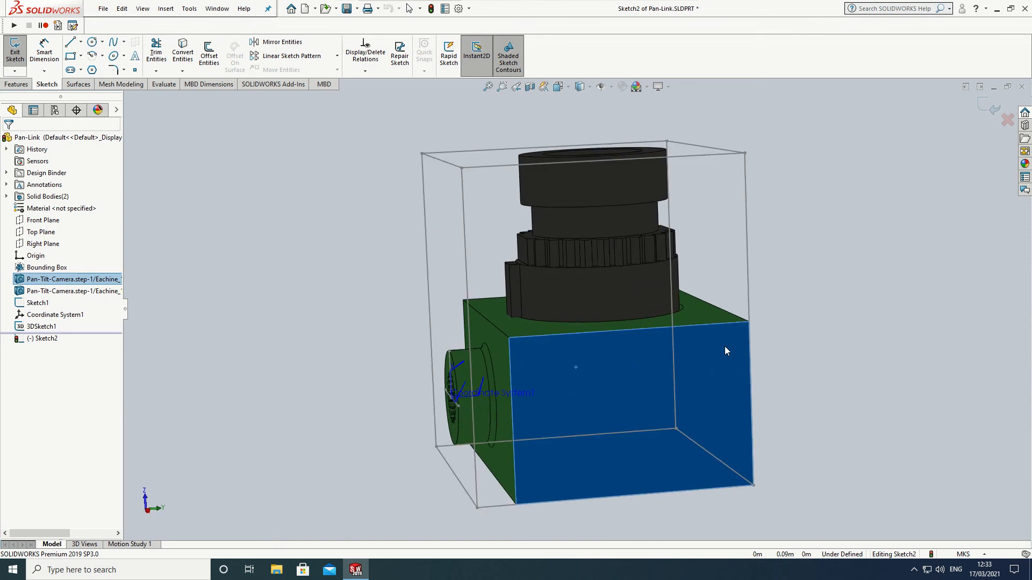
pyautogui.click(71, 56)
pyautogui.click(411, 119)
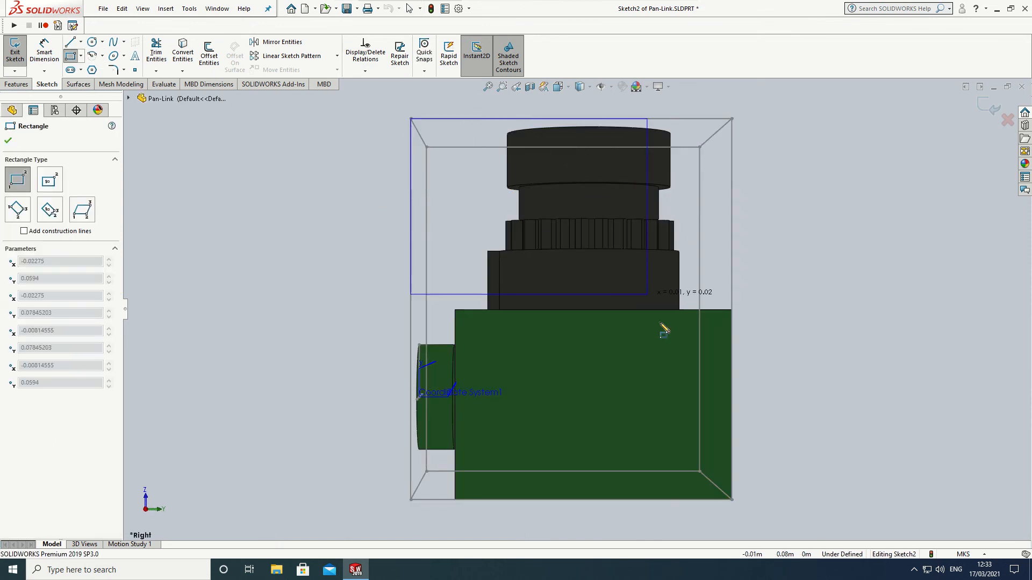
pyautogui.click(732, 501)
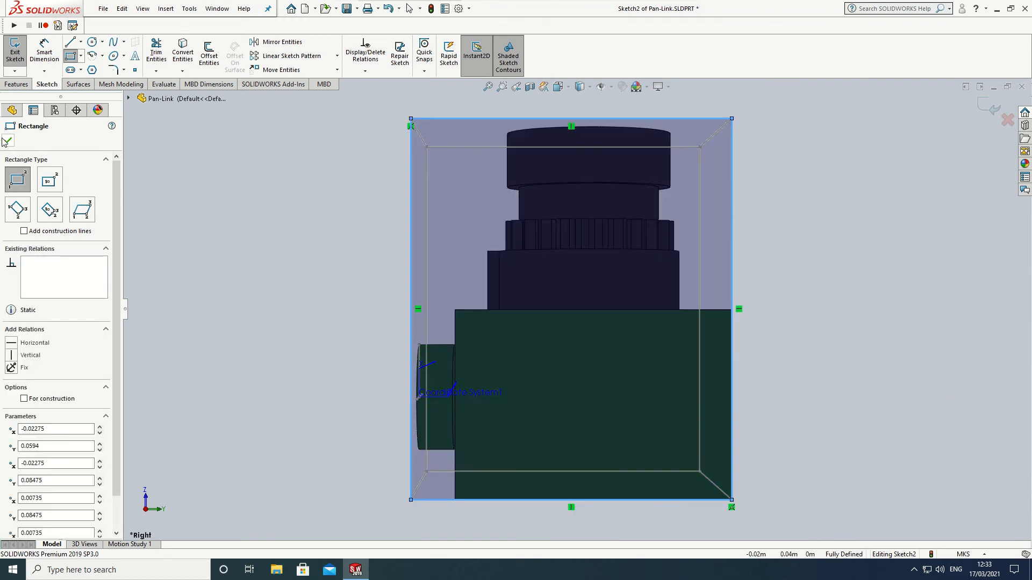
pyautogui.press('Escape')
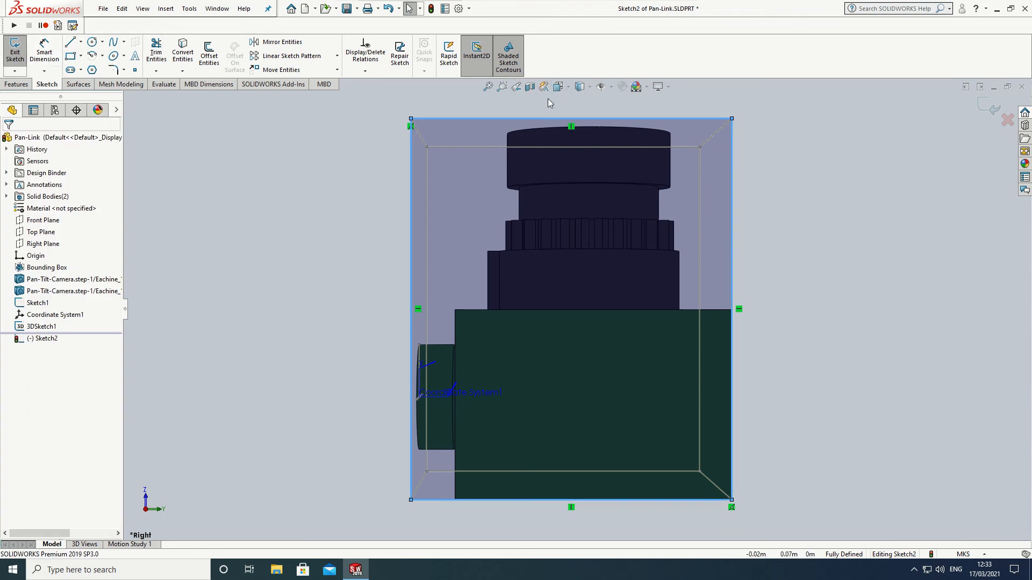
pyautogui.click(15, 51)
# Step: Extrude the bounding box rectangle Through All toward the camera body, with the result merged, to form a solid box
pyautogui.click(565, 88)
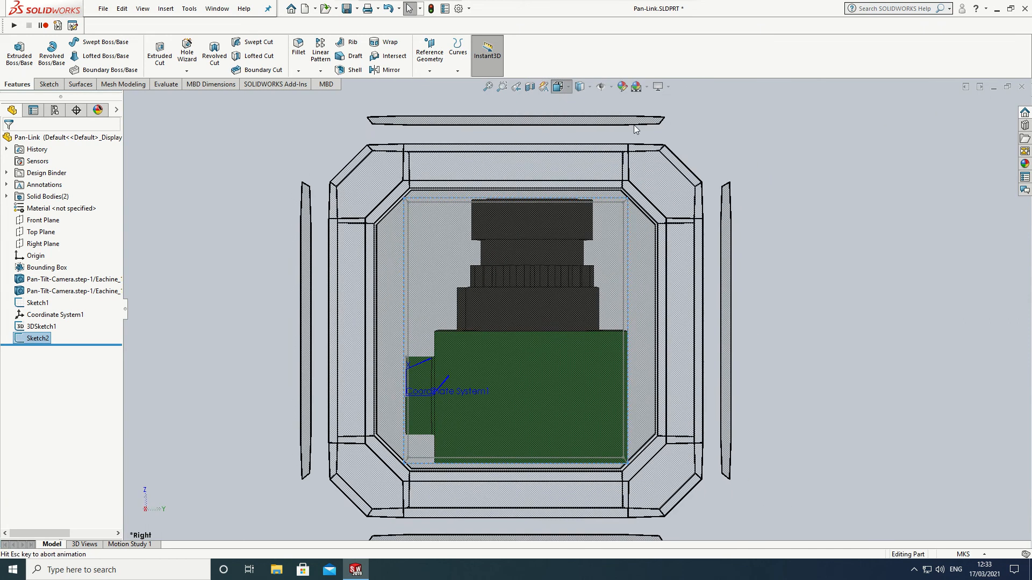
pyautogui.click(619, 117)
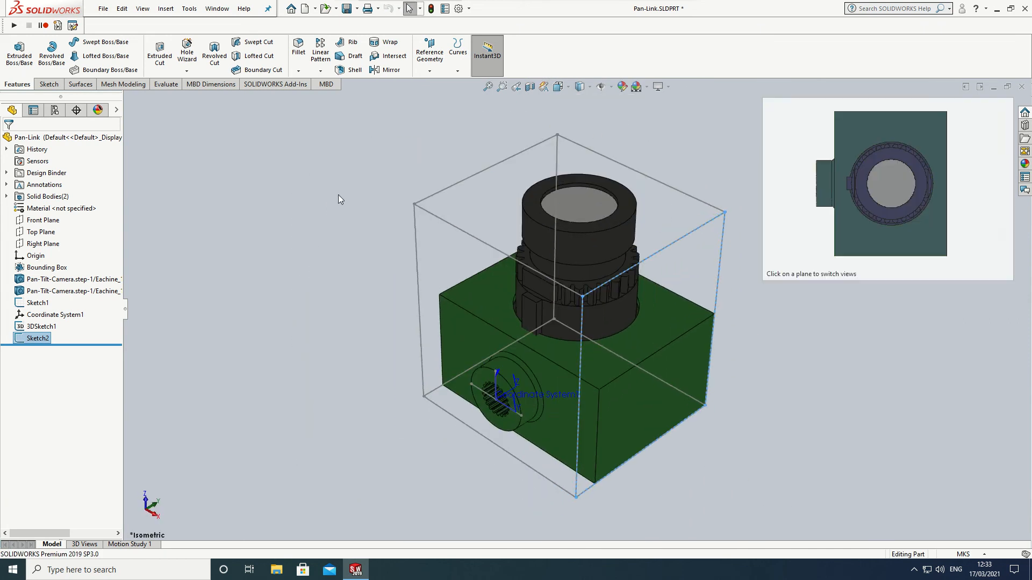
pyautogui.click(20, 63)
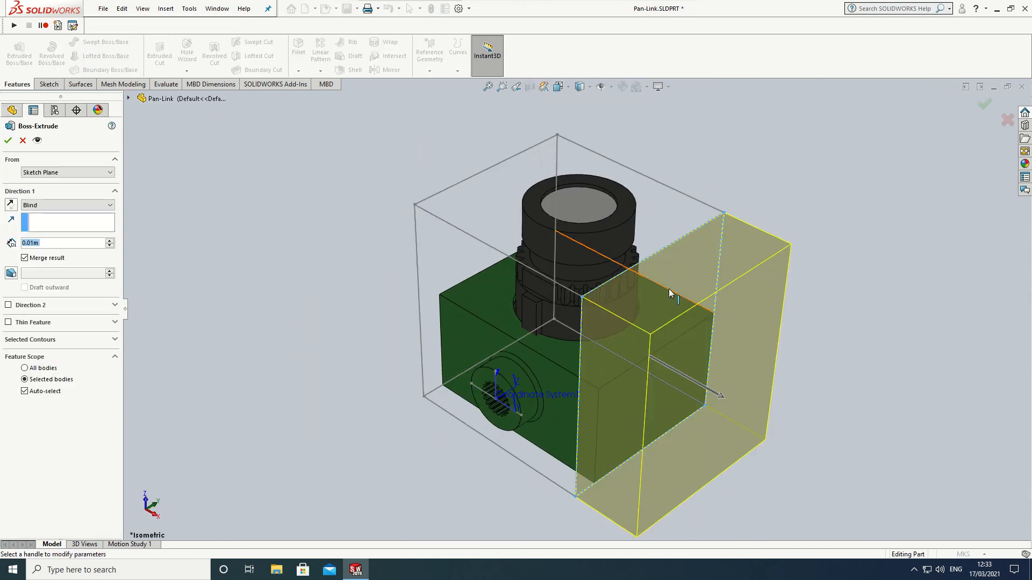
pyautogui.click(670, 290)
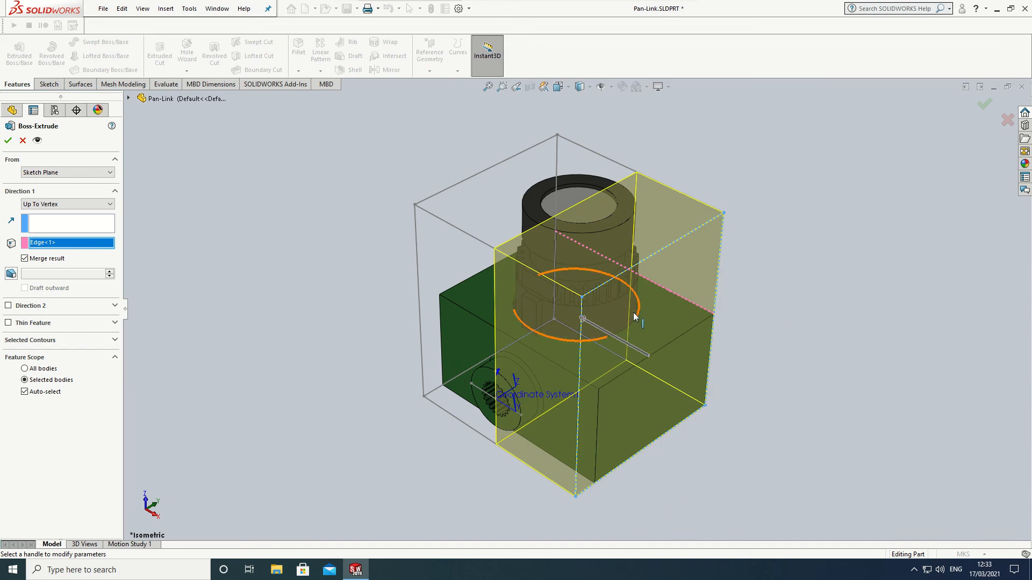
pyautogui.click(71, 205)
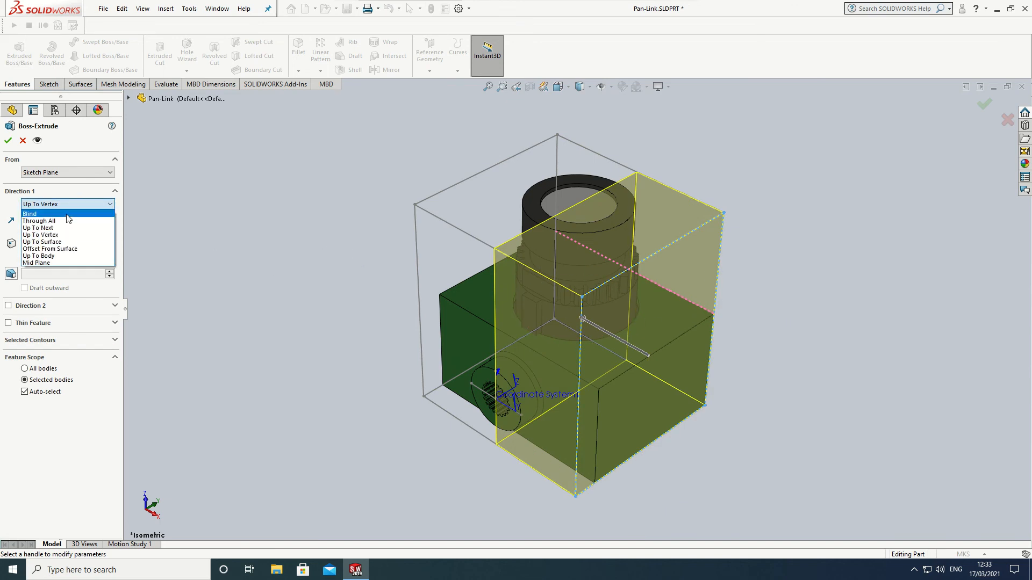
pyautogui.click(65, 223)
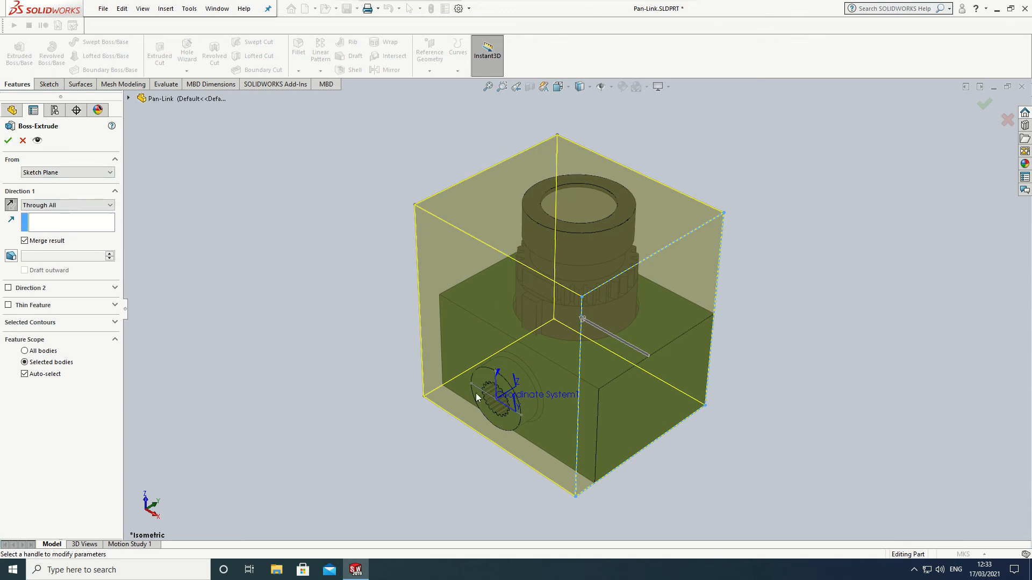
pyautogui.click(557, 86)
pyautogui.click(544, 388)
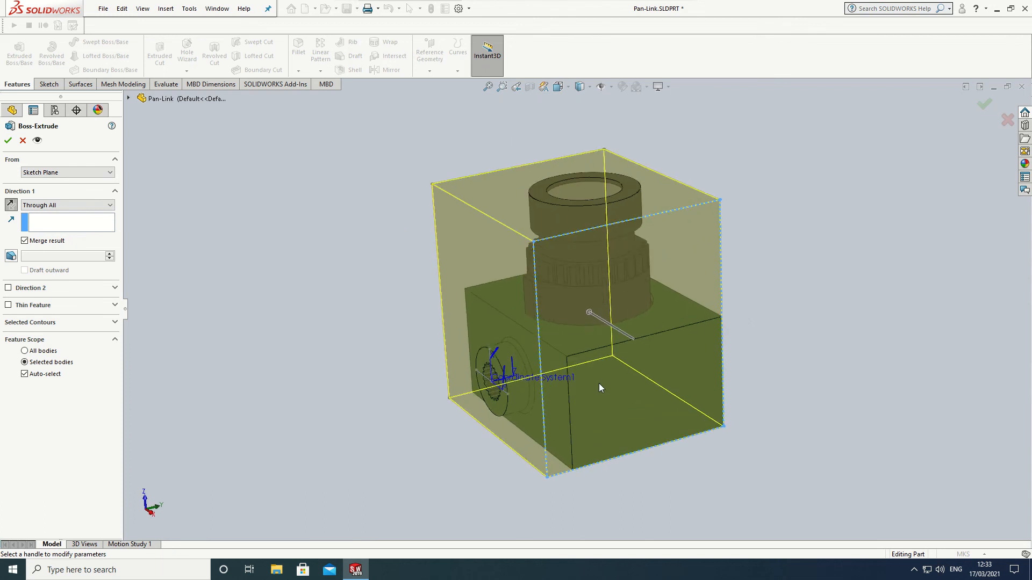
pyautogui.click(564, 89)
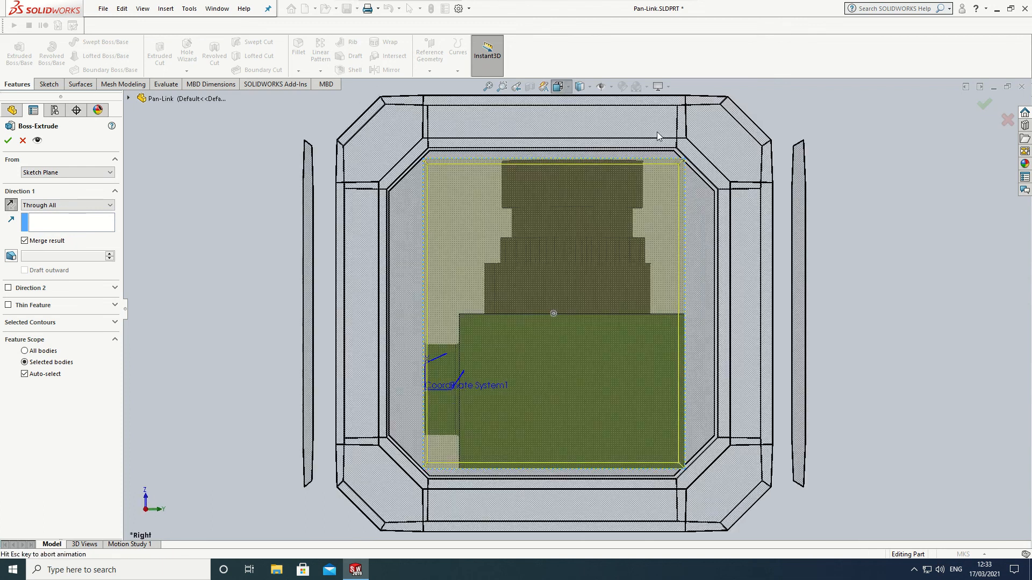
pyautogui.click(620, 117)
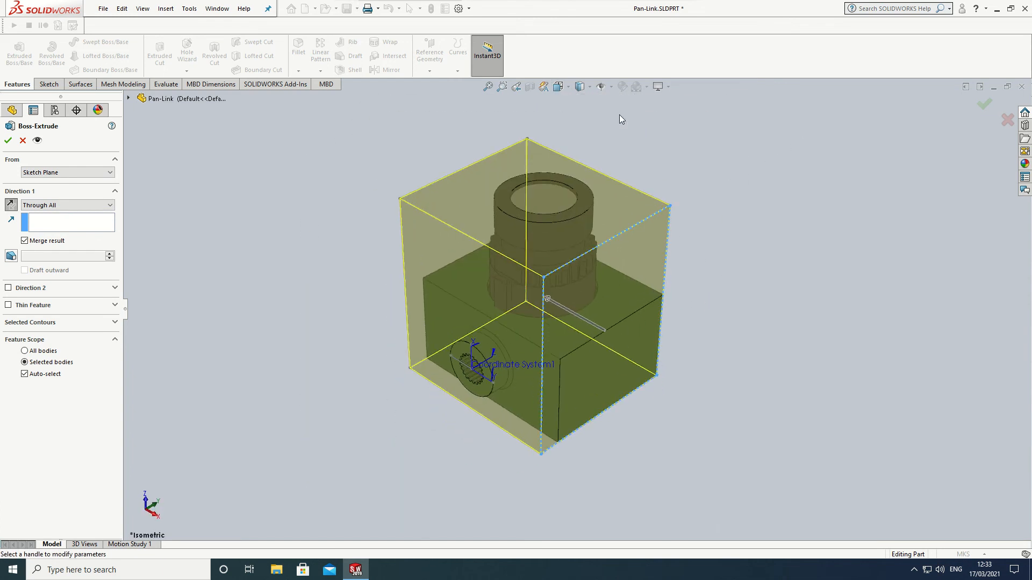
pyautogui.click(7, 141)
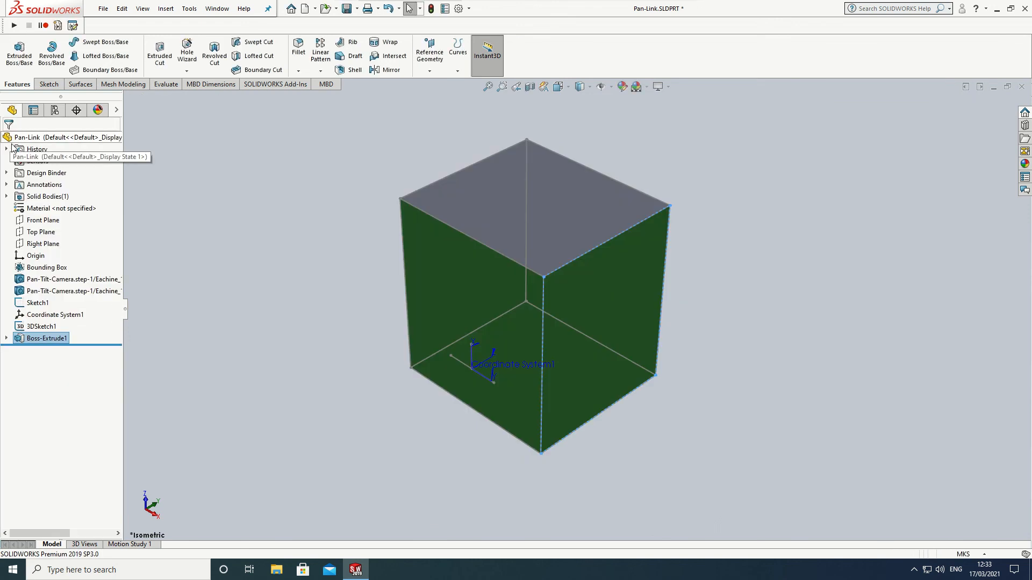
# Step: Check the extruded box and save the Pan-Link part
pyautogui.scroll(-4, 543, 260)
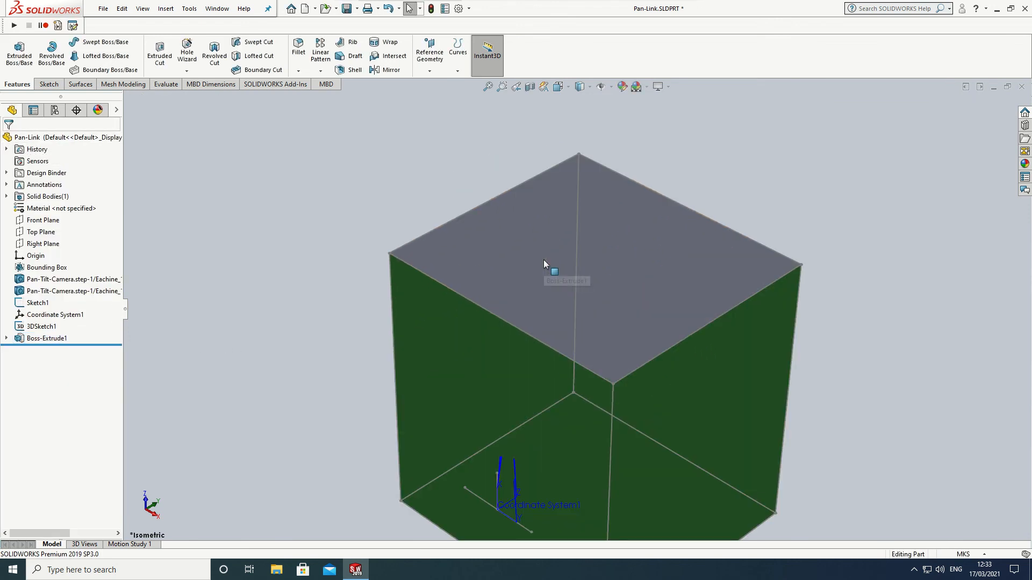
pyautogui.scroll(5, 543, 259)
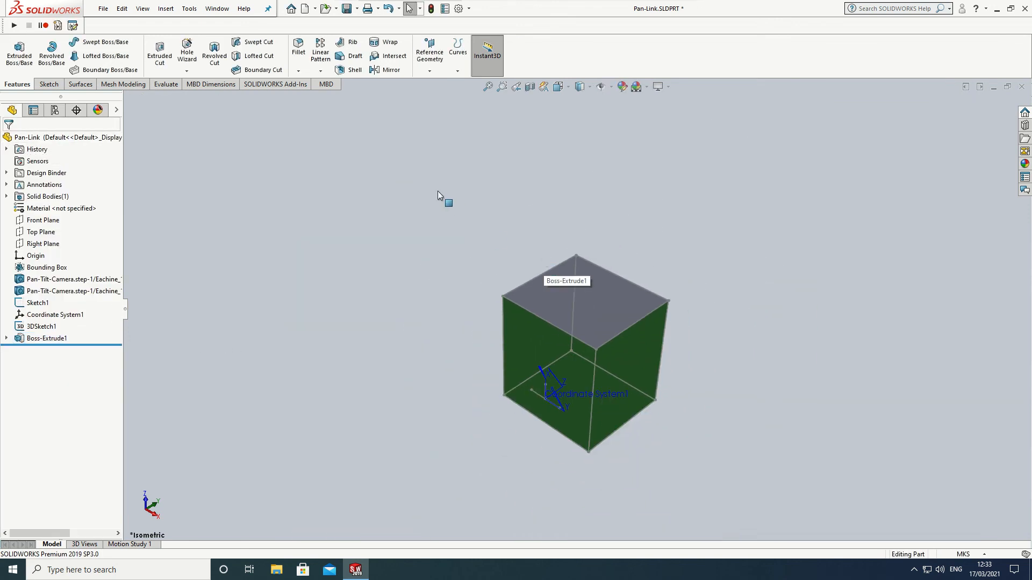
pyautogui.hotkey('ctrl', 's')
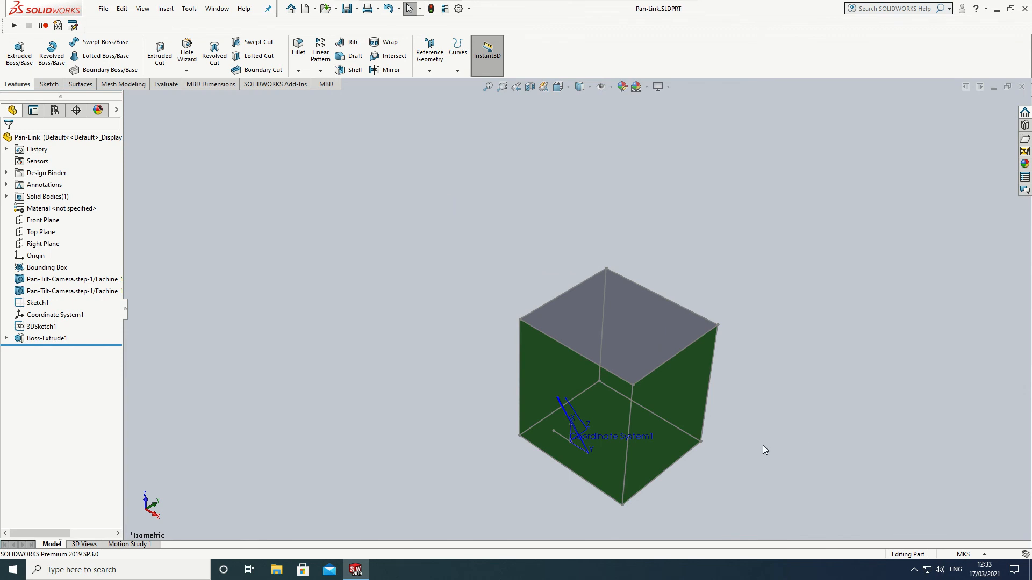
pyautogui.scroll(-4, 762, 445)
pyautogui.scroll(3, 540, 238)
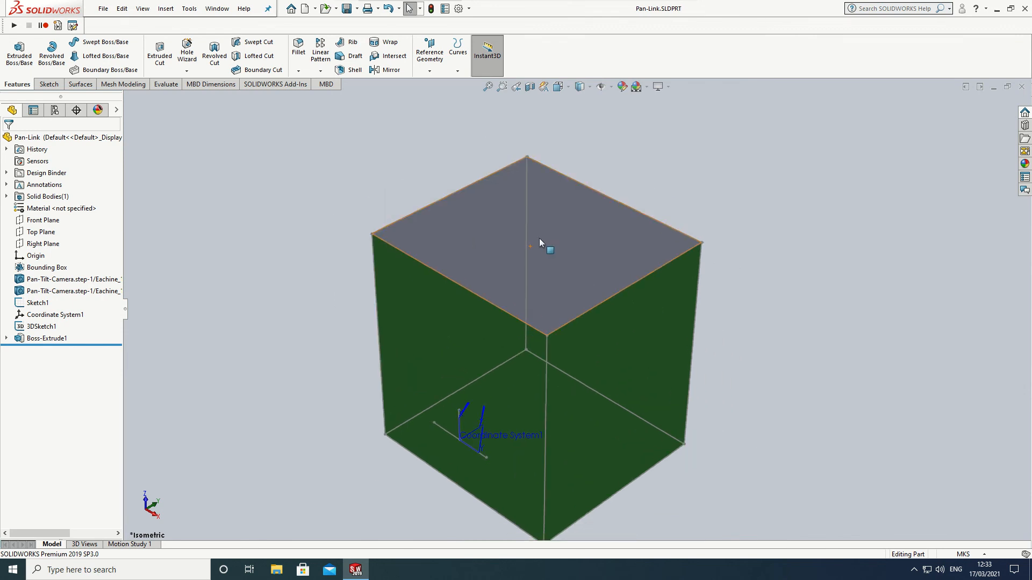
# Step: Start saving a copy of the Pan-Link part as STL in the Pan folder under the name Pan-Link-col.STL
pyautogui.click(104, 11)
pyautogui.click(125, 139)
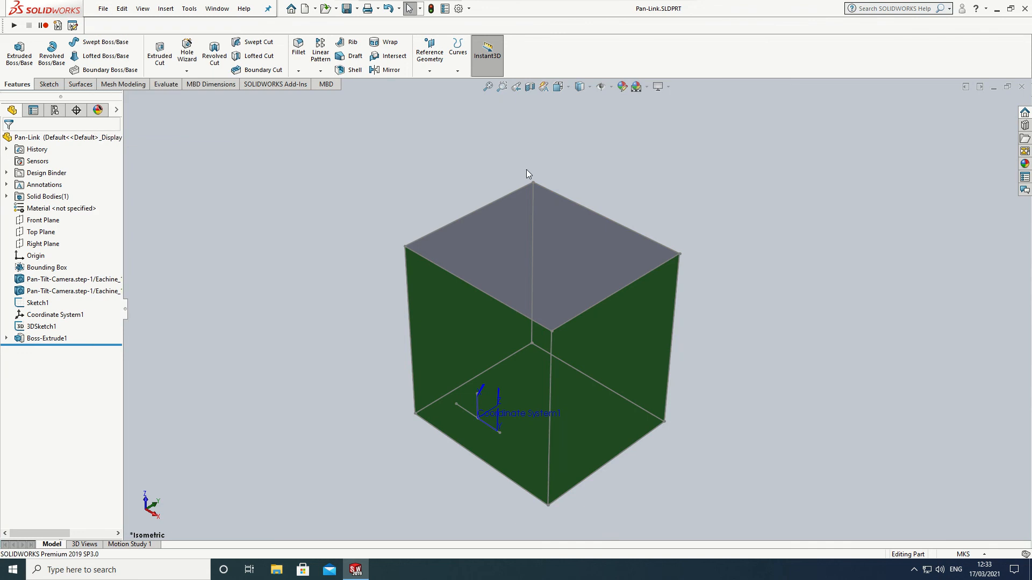
pyautogui.click(482, 343)
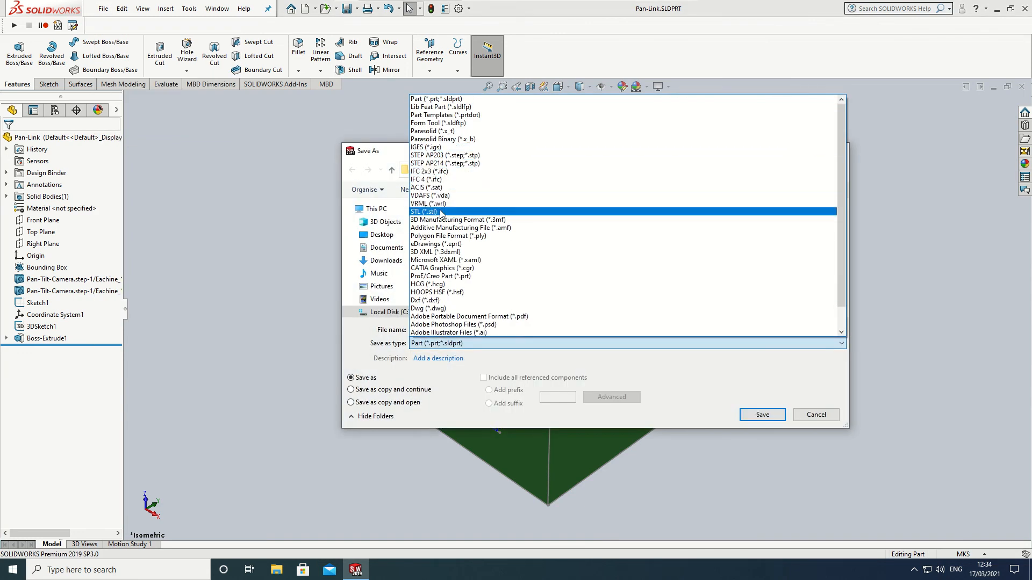
pyautogui.click(458, 211)
pyautogui.click(438, 358)
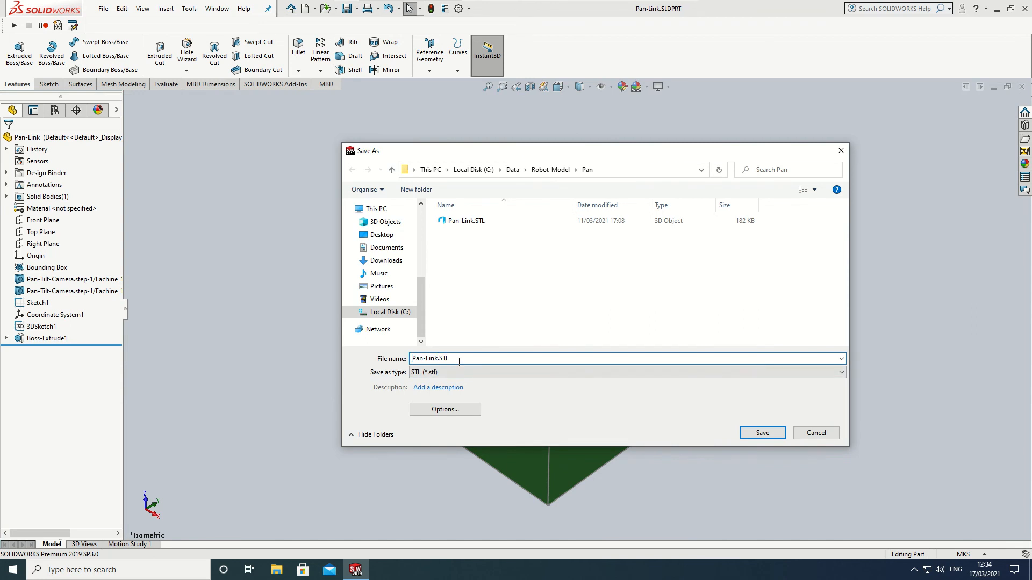
pyautogui.write('-col')
# Step: Review the STL export options, keeping binary output, meters and Coordinate System1, and export the Pan-Link collision mesh
pyautogui.click(445, 410)
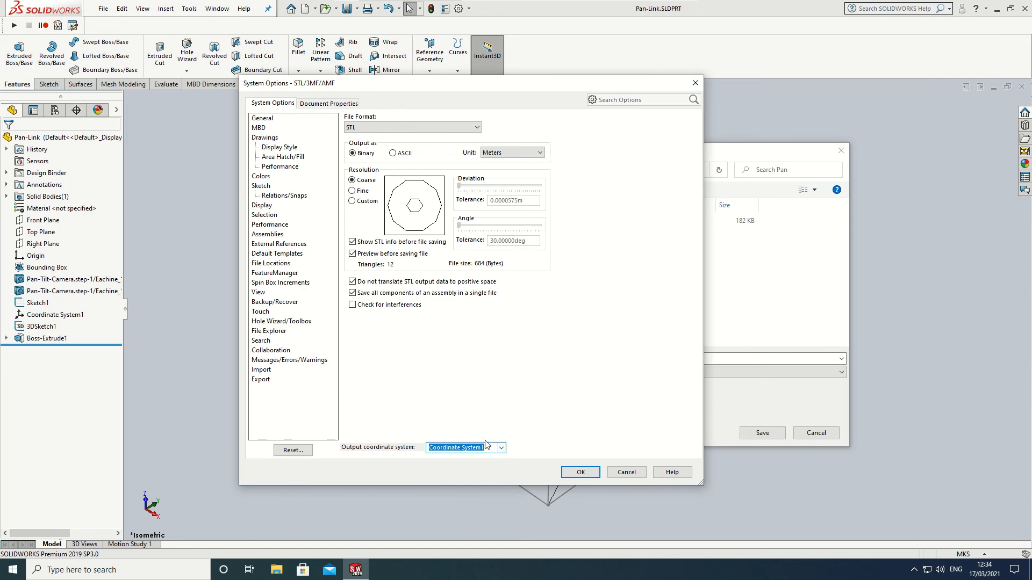
pyautogui.click(587, 471)
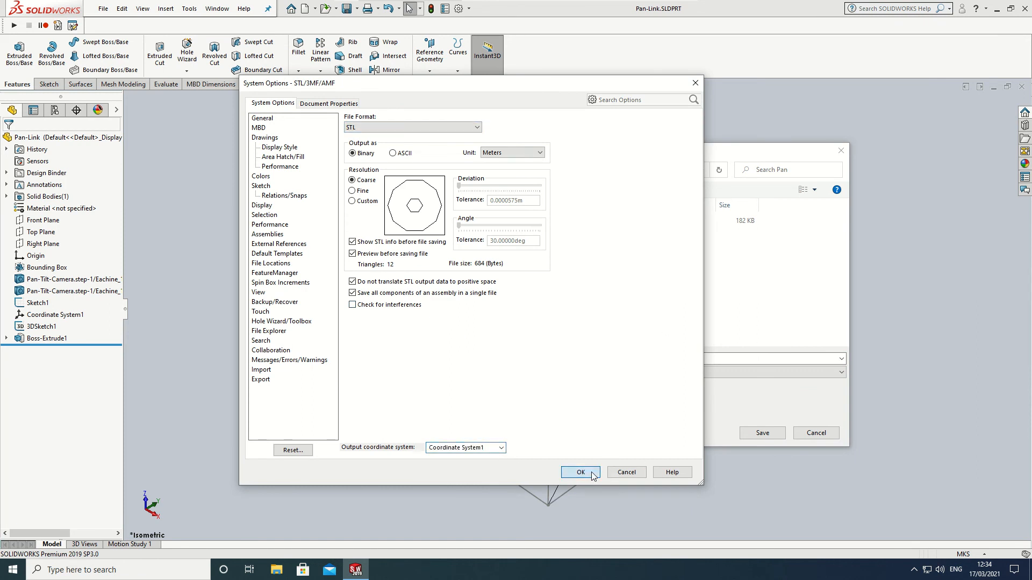
pyautogui.click(777, 434)
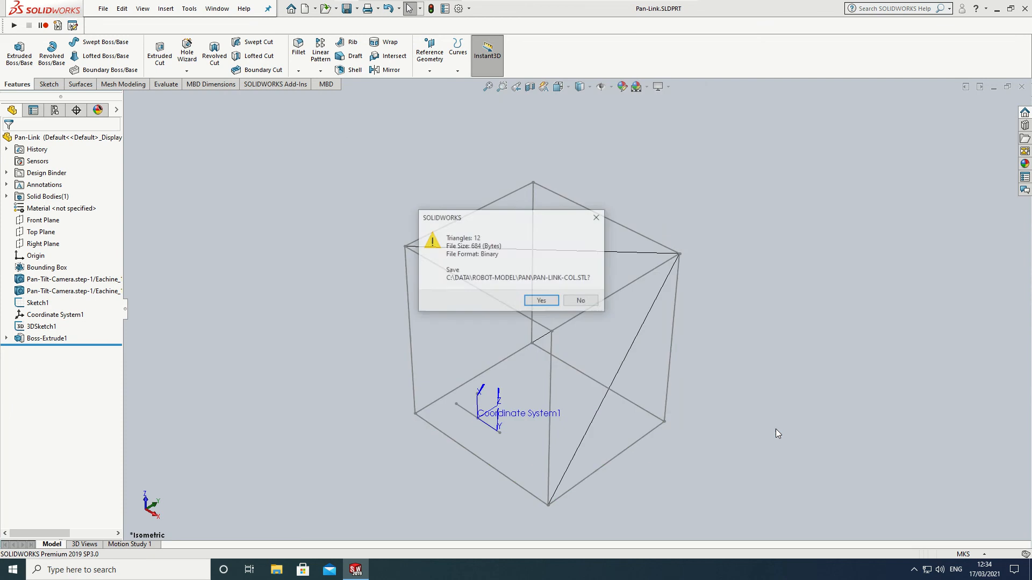
pyautogui.click(543, 302)
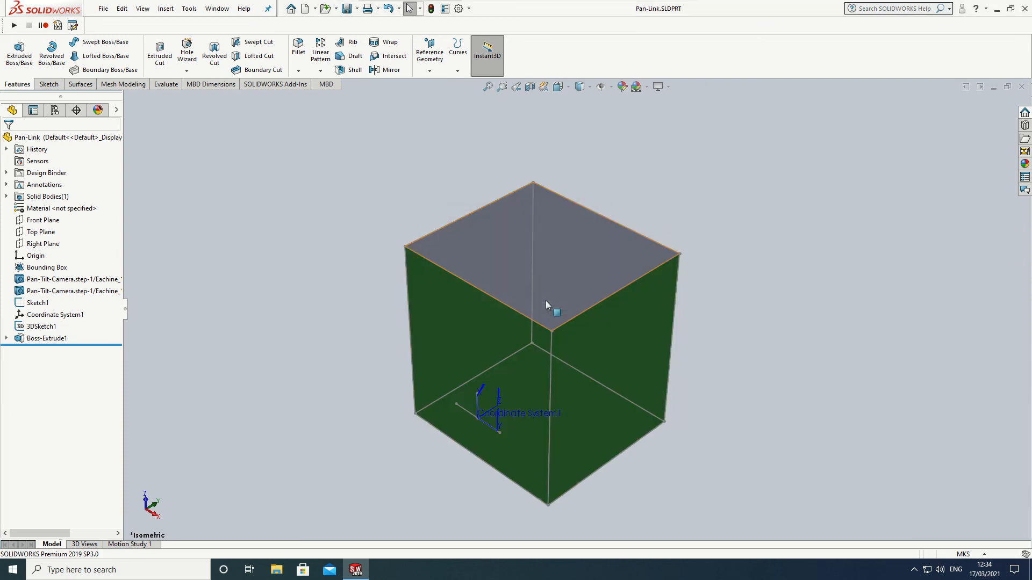
# Step: Suppress the Boss-Extrude1 box feature in the Pan-Link part
pyautogui.click(59, 340)
pyautogui.rightClick(59, 339)
pyautogui.click(91, 316)
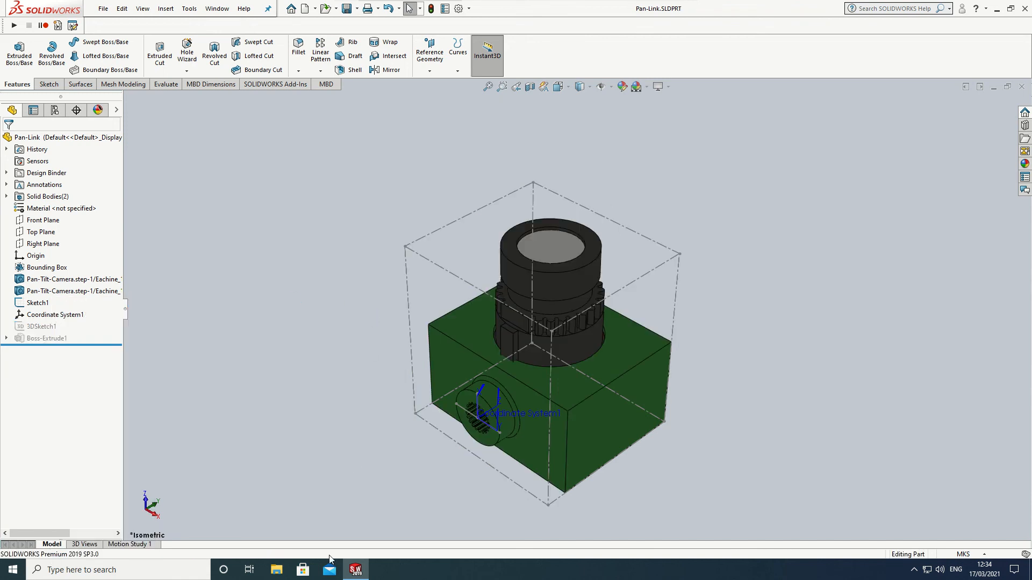
# Step: Open Pan-Link-col.STL from C:\Data\Robot-Model\Pan in 3D Builder, inspect the mesh and close the viewer and File Explorer
pyautogui.click(276, 569)
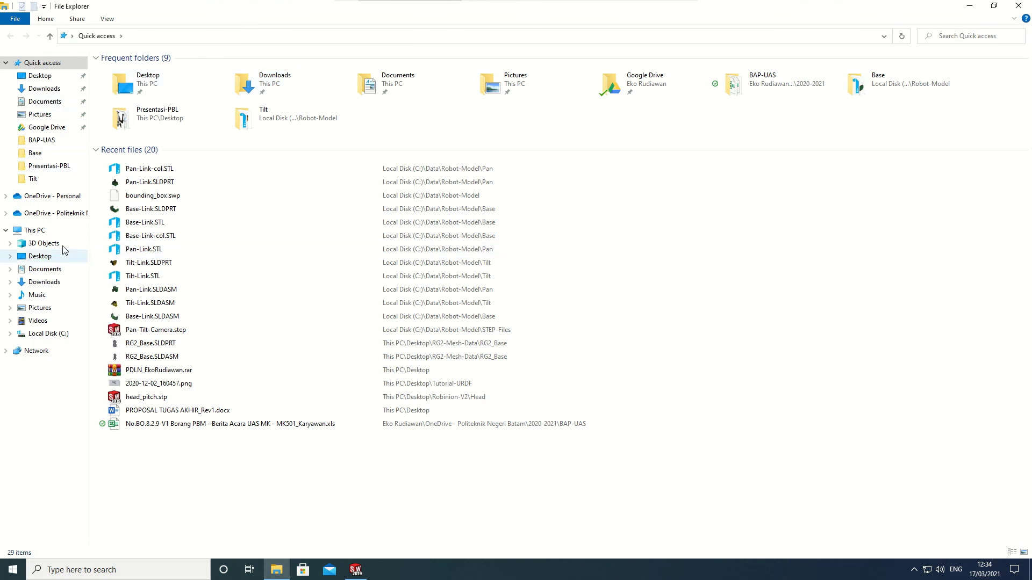
pyautogui.click(49, 334)
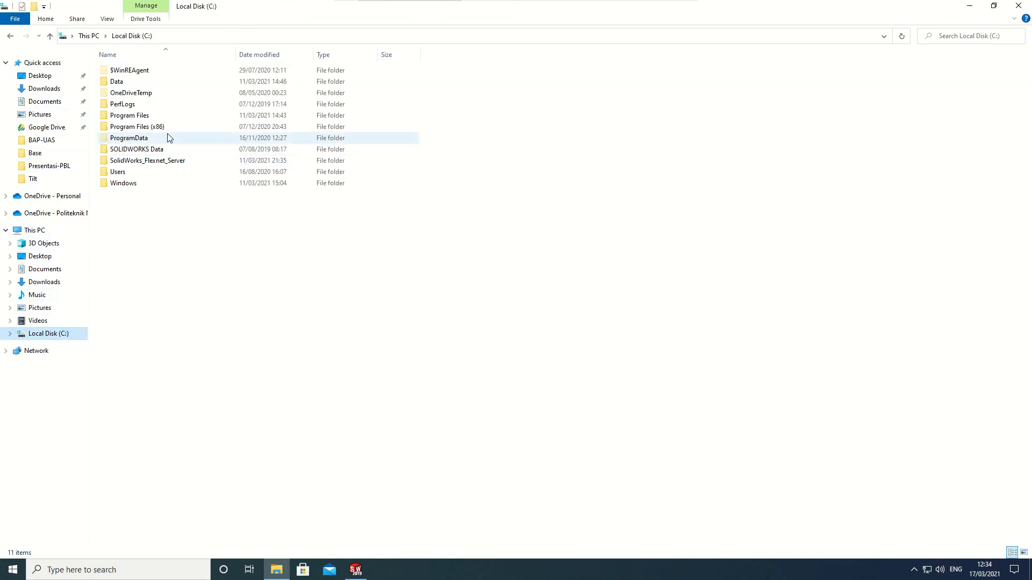
pyautogui.doubleClick(130, 84)
pyautogui.doubleClick(132, 74)
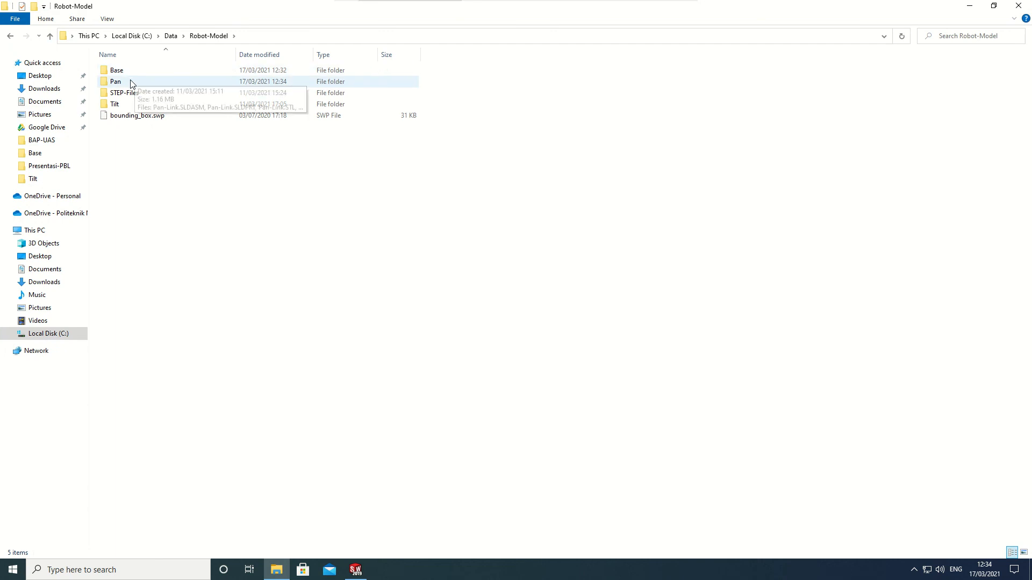
pyautogui.doubleClick(131, 83)
pyautogui.doubleClick(147, 107)
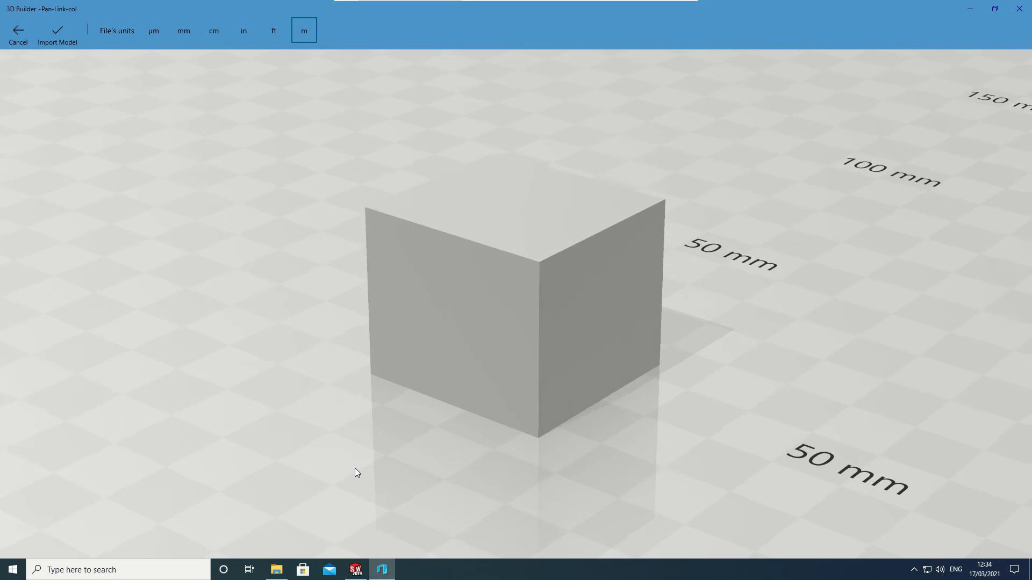
pyautogui.moveTo(355, 472); pyautogui.dragTo(472, 362)
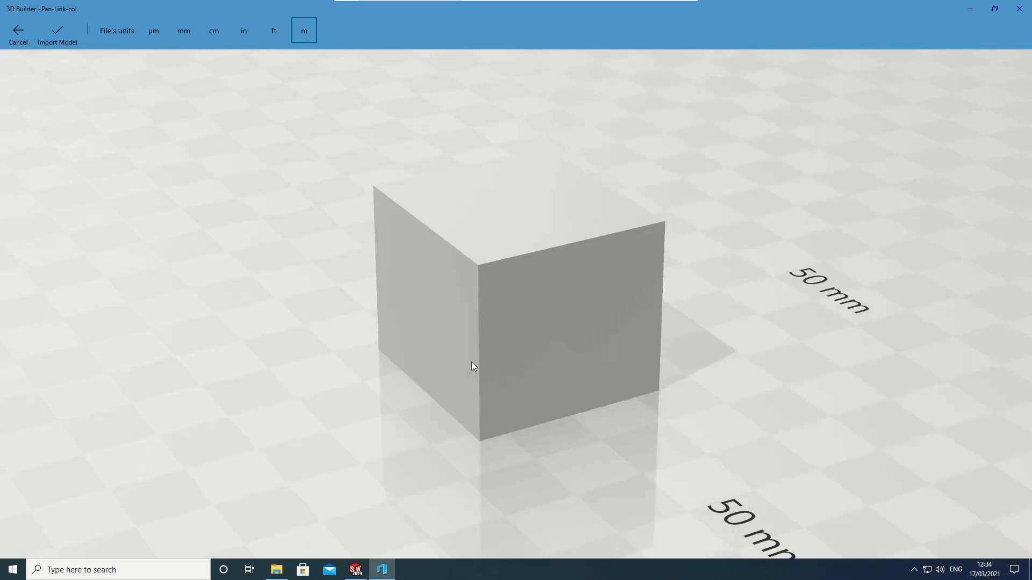
pyautogui.click(1017, 10)
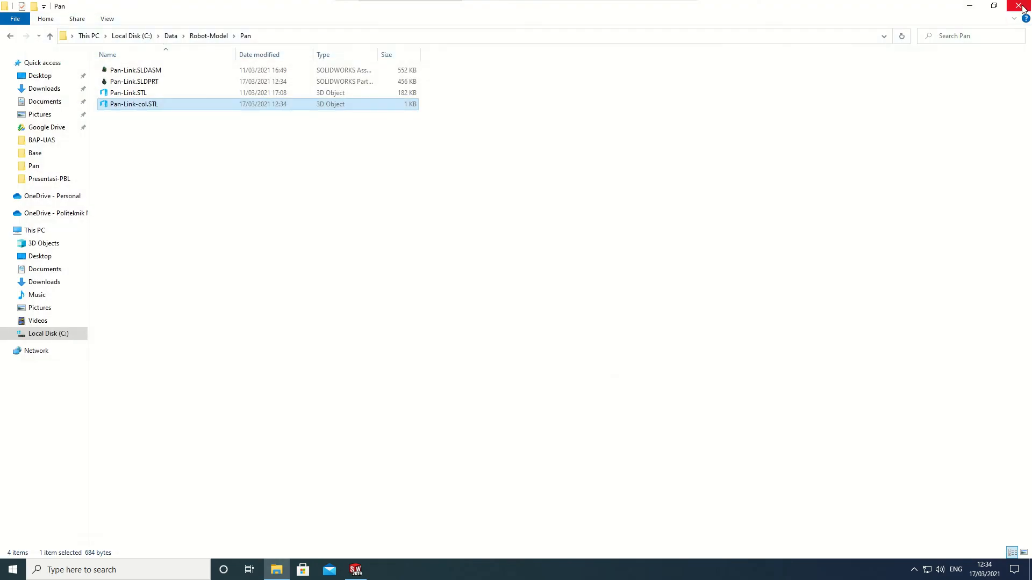
pyautogui.click(1019, 5)
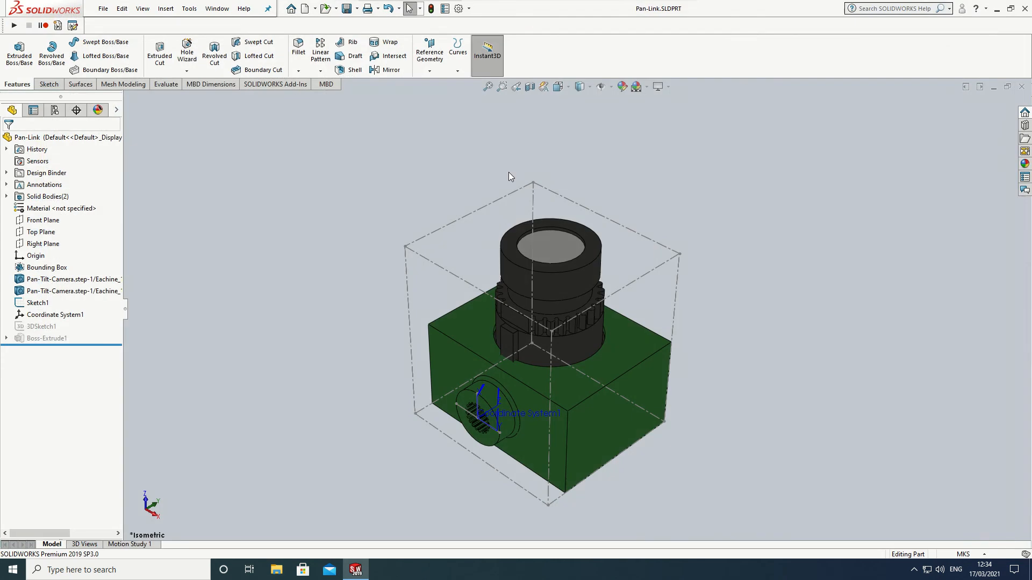
# Step: Close the Pan-Link part and open Tilt-Link.SLDPRT from the Tilt folder of Robot-Model
pyautogui.click(102, 8)
pyautogui.click(121, 77)
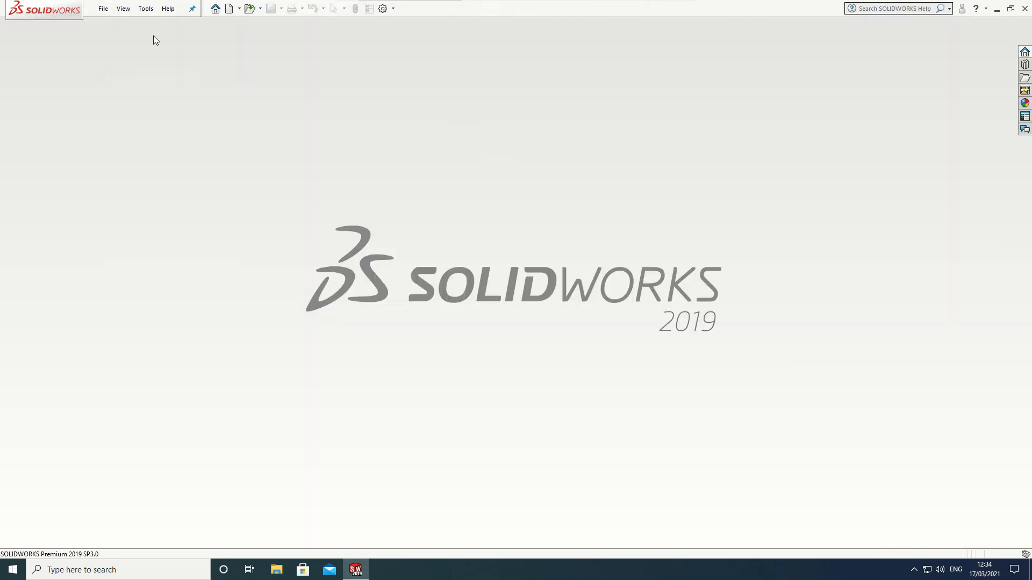
pyautogui.click(103, 8)
pyautogui.click(112, 33)
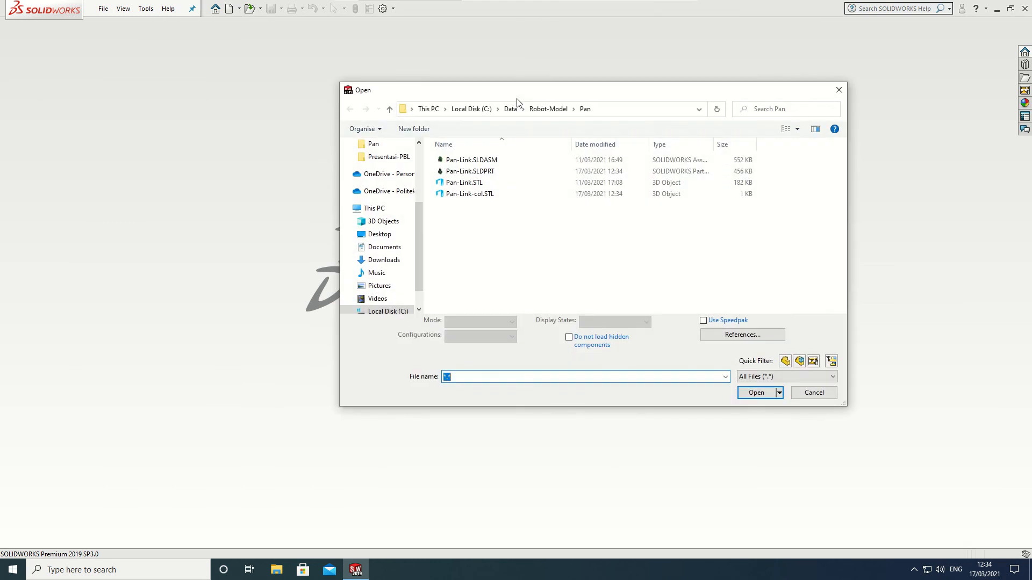
pyautogui.click(547, 109)
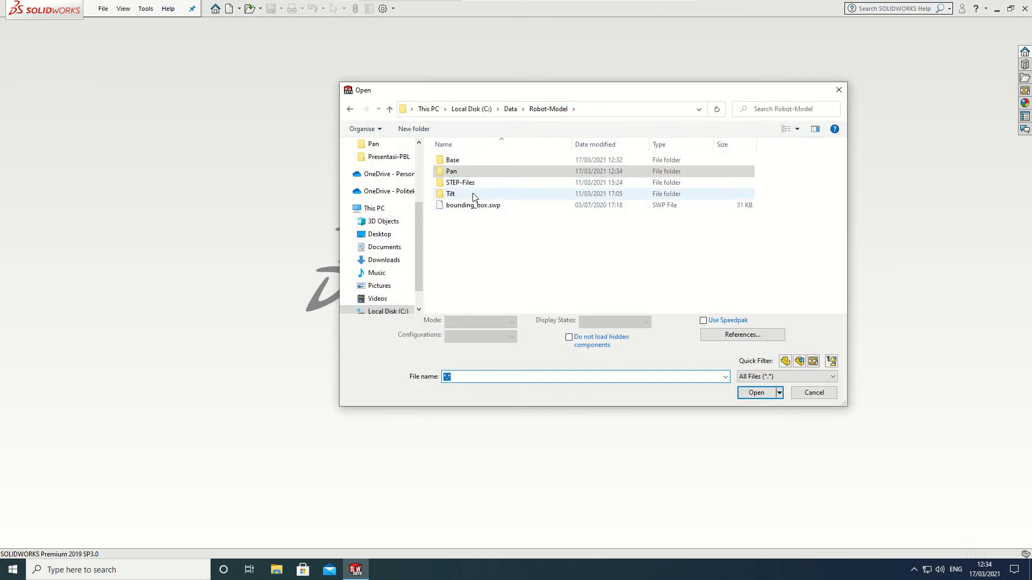
pyautogui.doubleClick(474, 196)
pyautogui.click(471, 172)
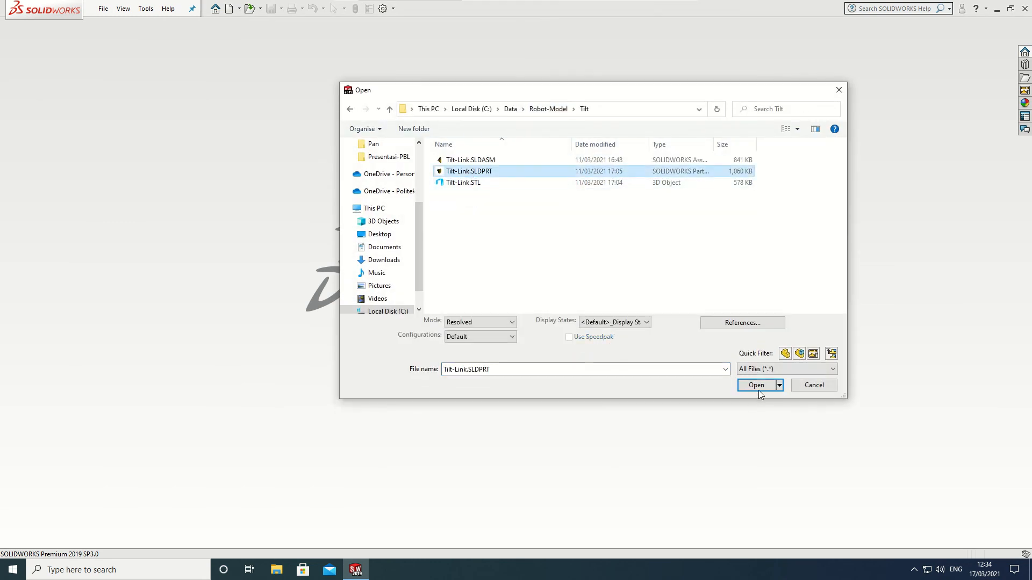
pyautogui.click(759, 391)
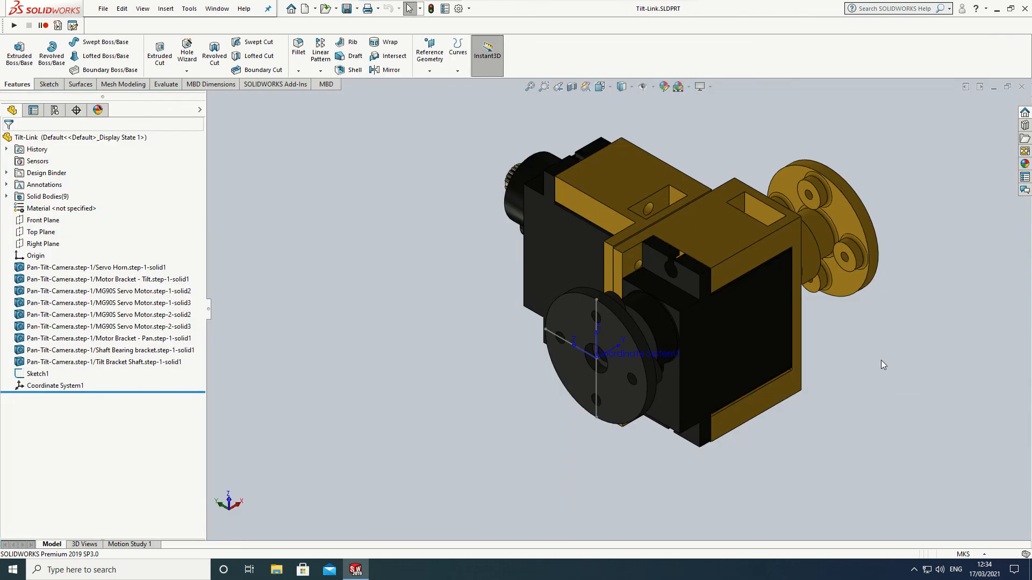
# Step: Run the bounding_box.swp macro on the Tilt-Link part to draw its bounding box as a 3D sketch
pyautogui.click(13, 26)
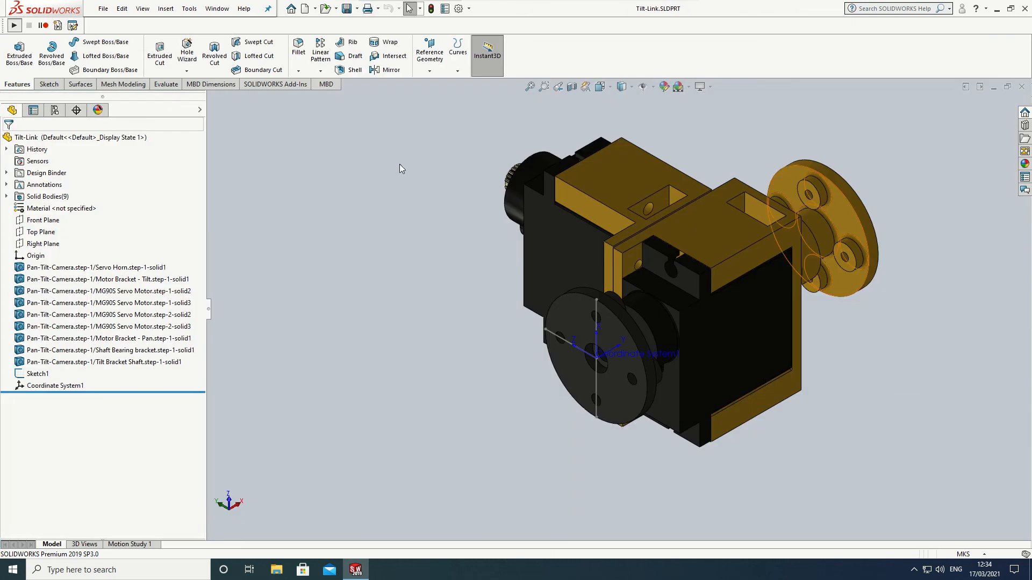
pyautogui.click(473, 205)
pyautogui.click(760, 354)
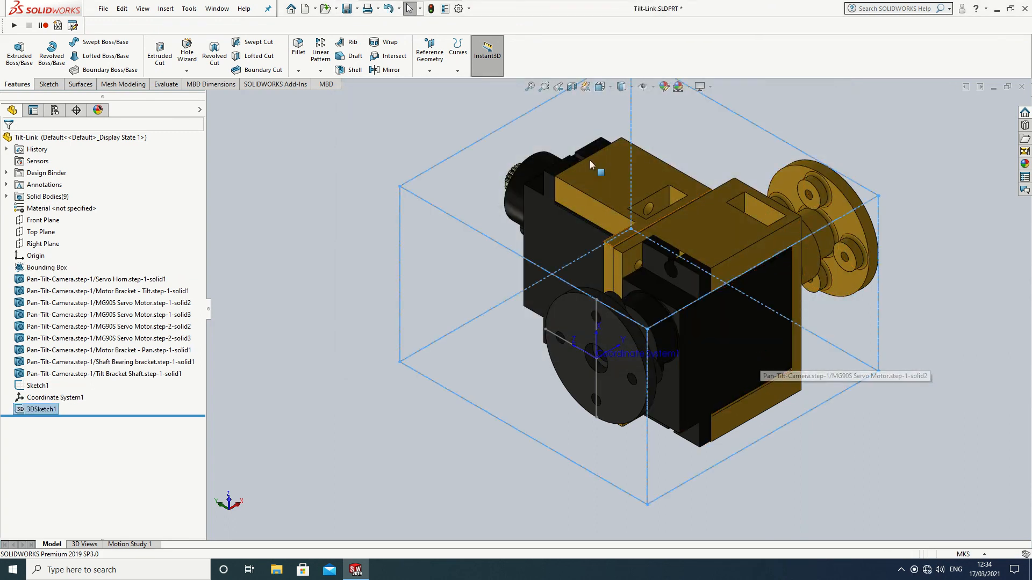
# Step: Examine the Tilt-Link part and its bounding box in left, right and isometric views to choose a face for sketching
pyautogui.click(600, 86)
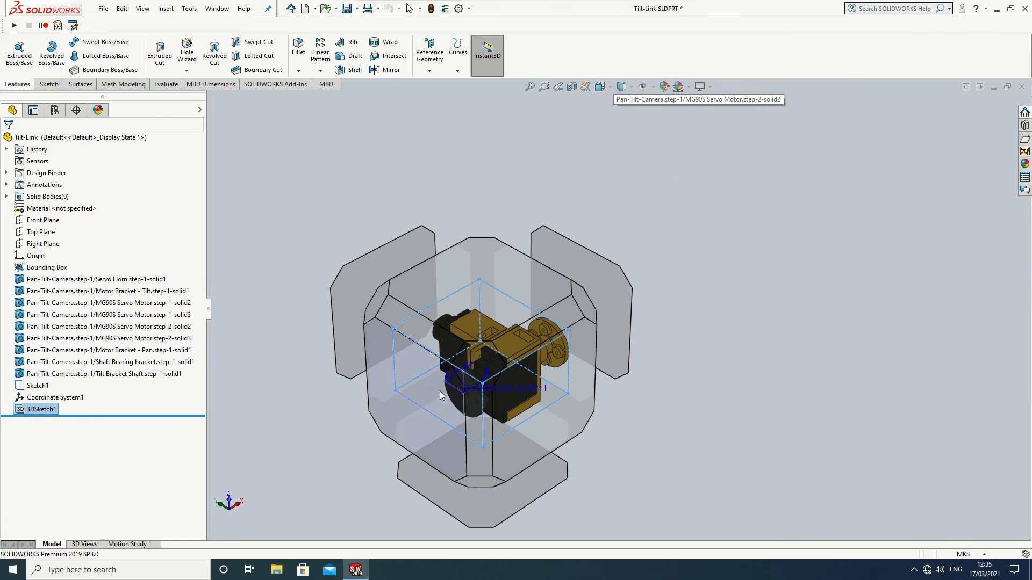
pyautogui.click(445, 417)
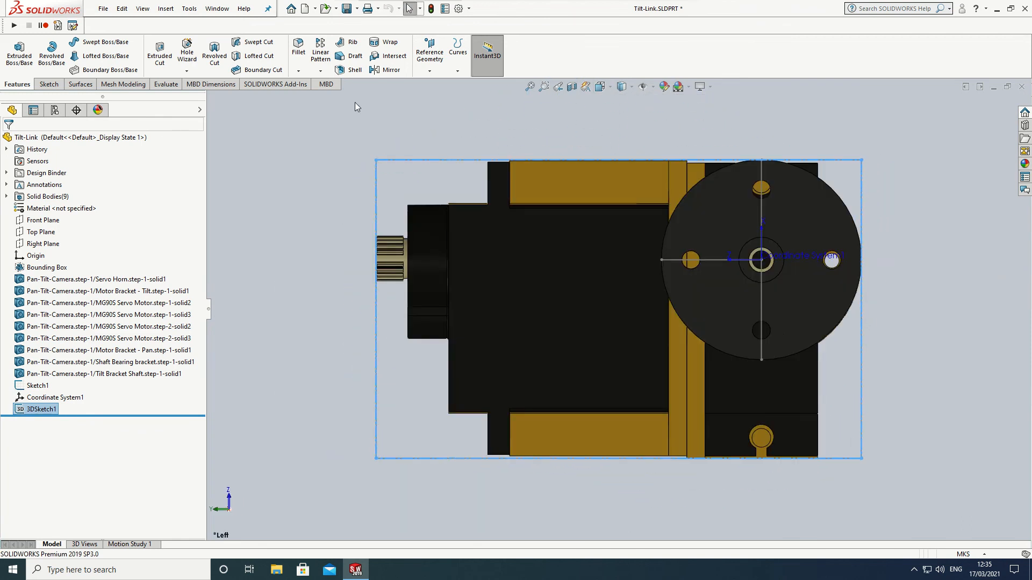
pyautogui.click(49, 84)
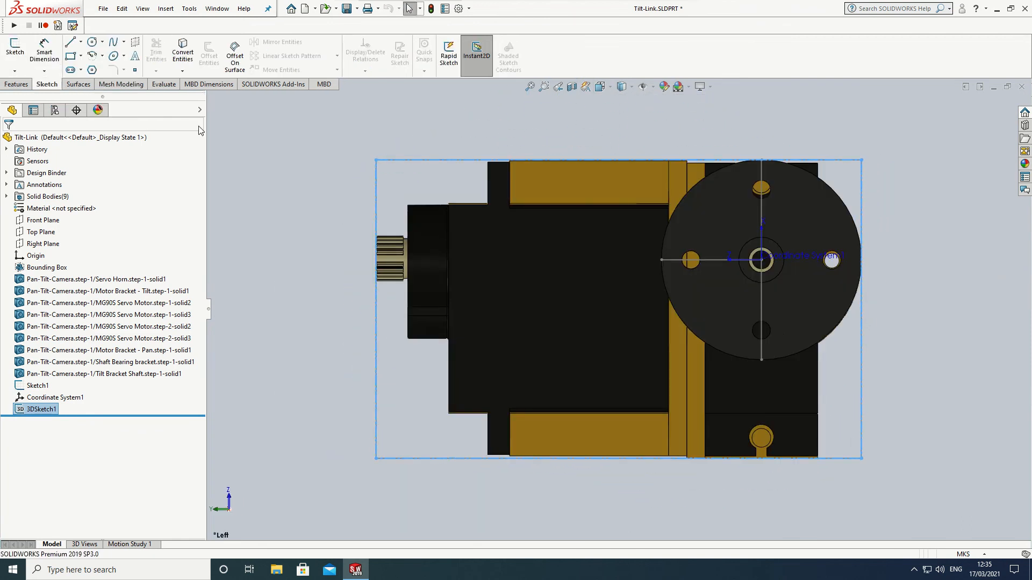
pyautogui.click(600, 86)
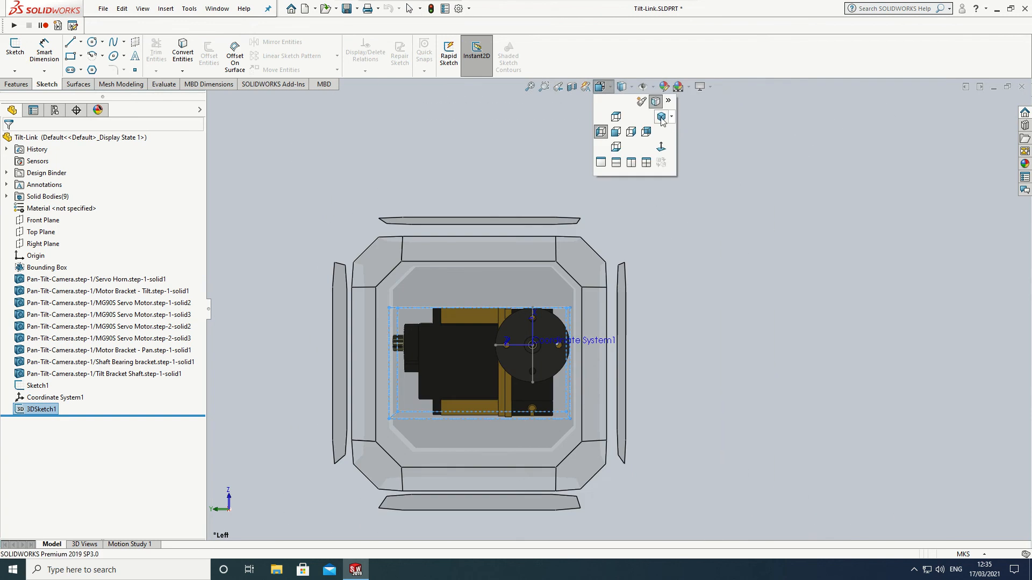
pyautogui.click(662, 118)
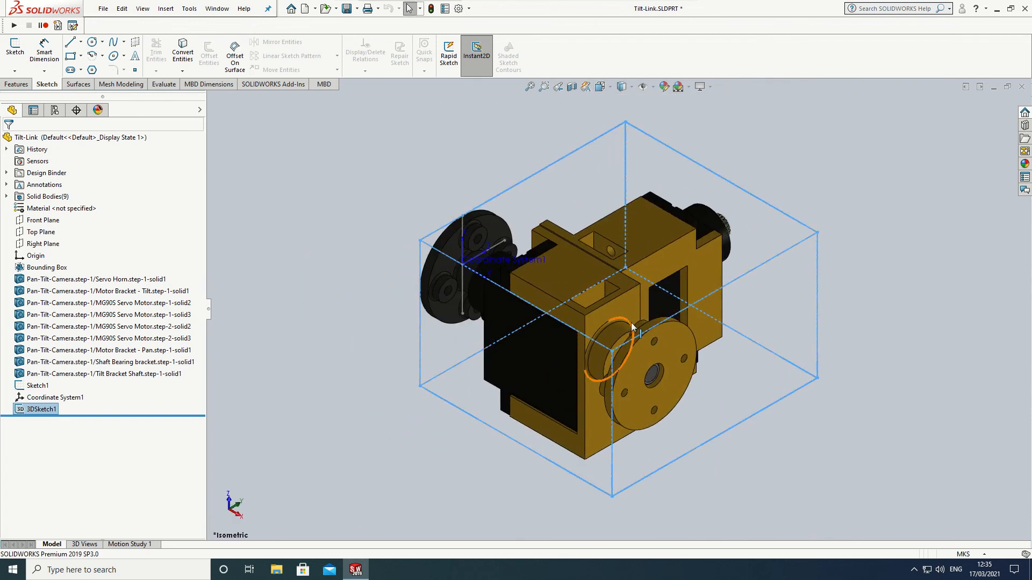
pyautogui.scroll(1, 611, 392)
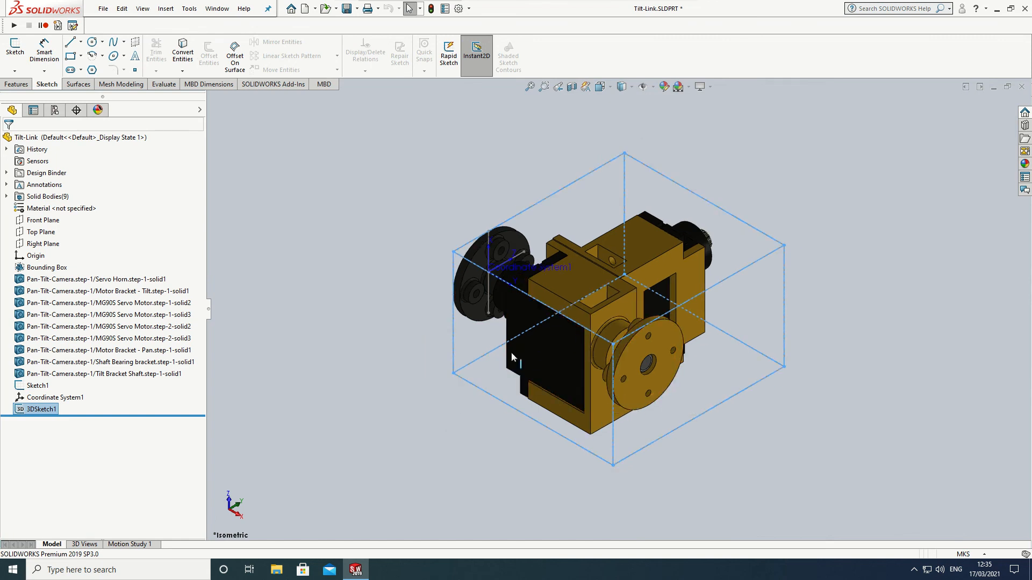
pyautogui.scroll(-1, 563, 357)
pyautogui.rightClick(564, 355)
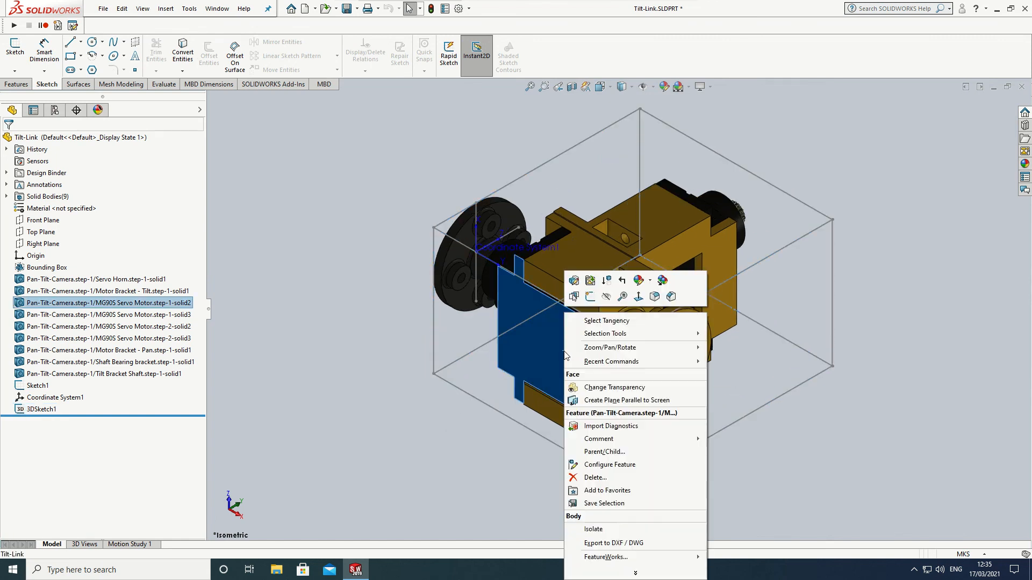
pyautogui.click(960, 288)
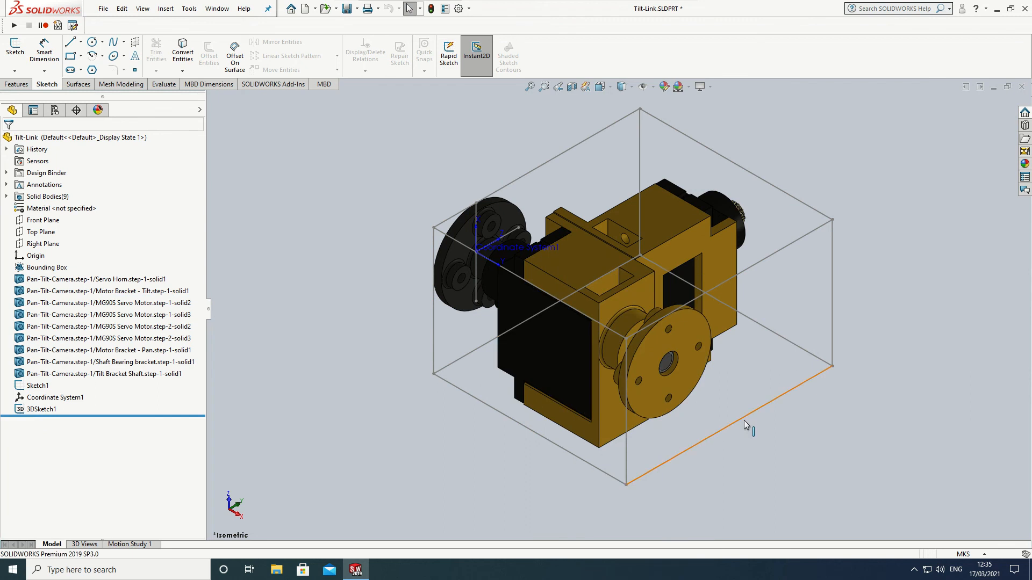
pyautogui.click(601, 87)
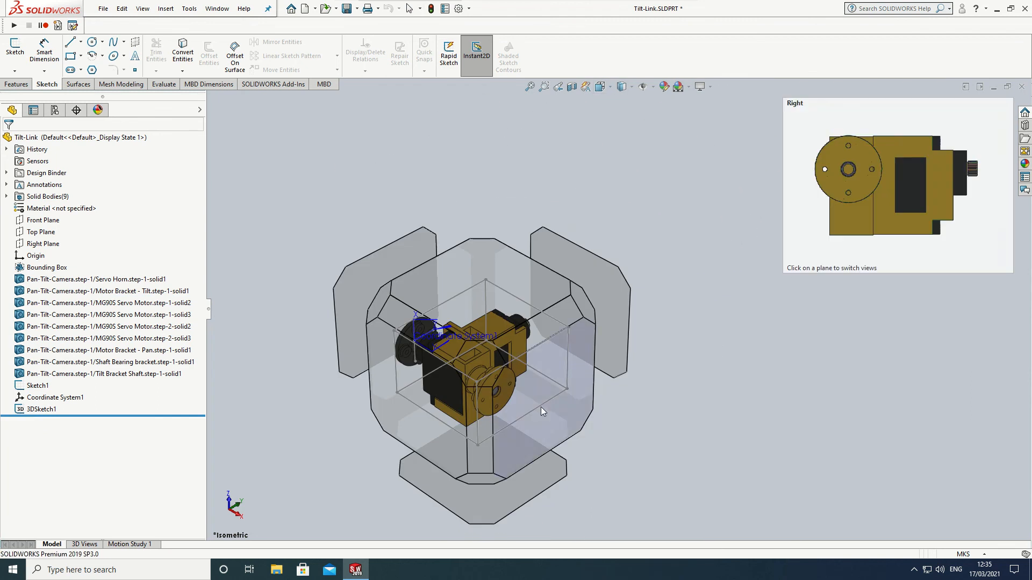
pyautogui.click(541, 407)
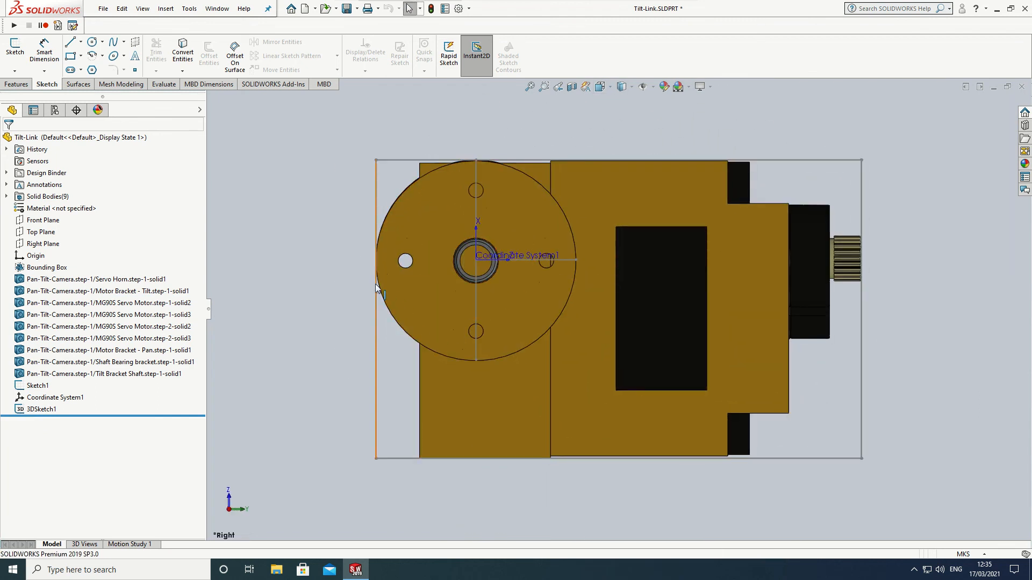
pyautogui.click(601, 88)
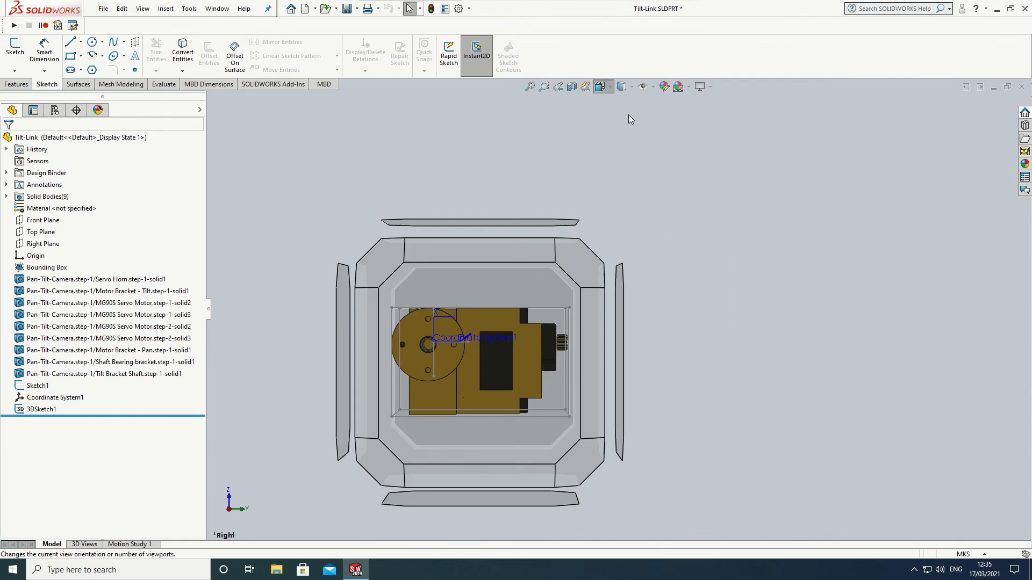
pyautogui.click(661, 116)
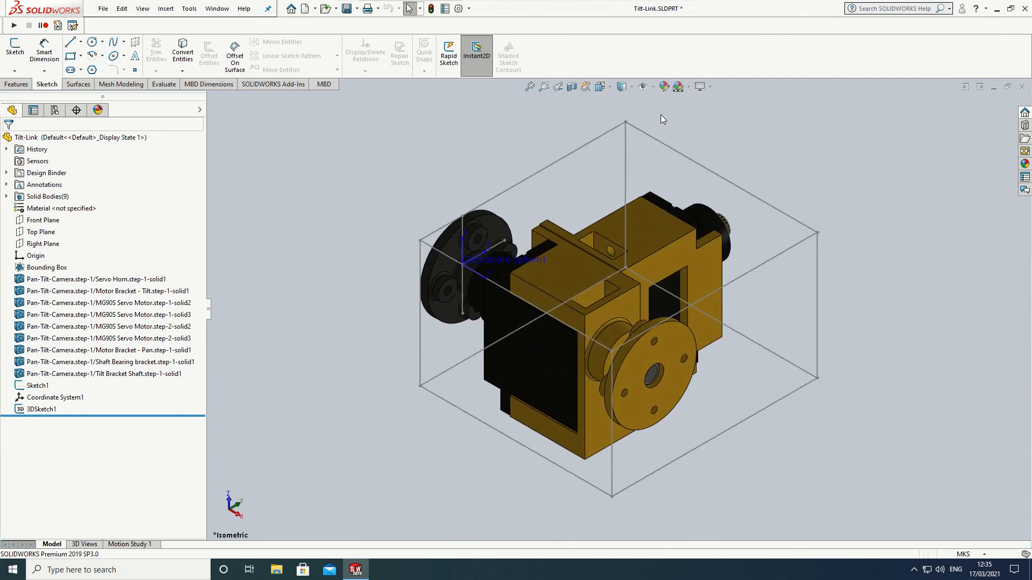
# Step: Sketch a corner rectangle on the shaft bearing bracket's outer round face, matching opposite corners of the bounding box
pyautogui.rightClick(673, 384)
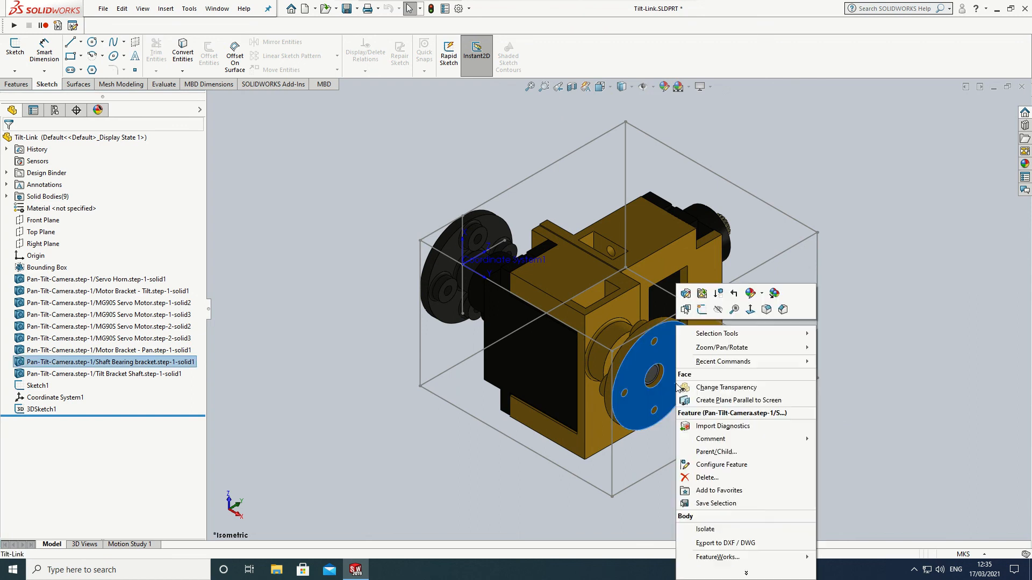
pyautogui.click(702, 310)
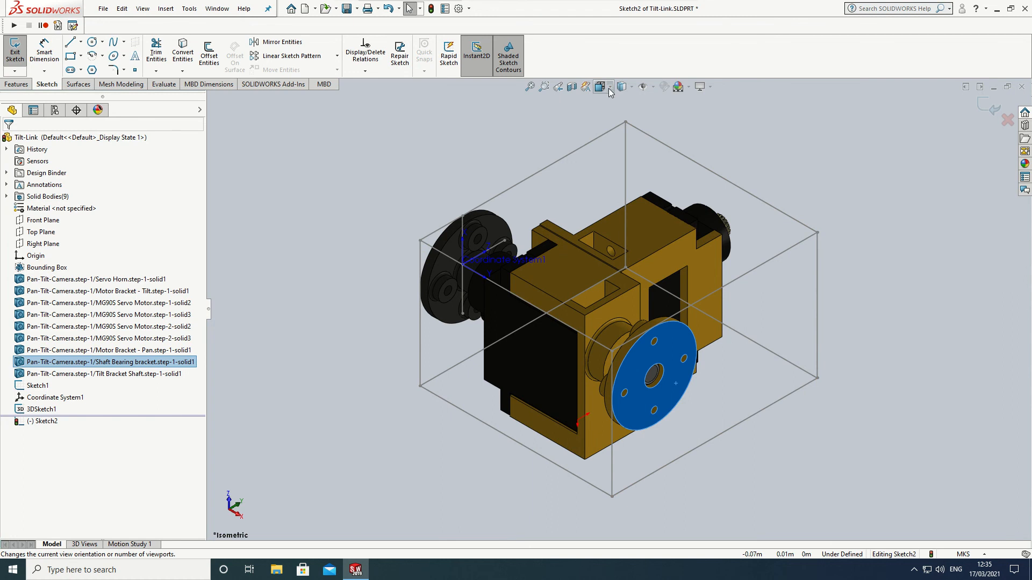
pyautogui.click(609, 89)
pyautogui.click(568, 361)
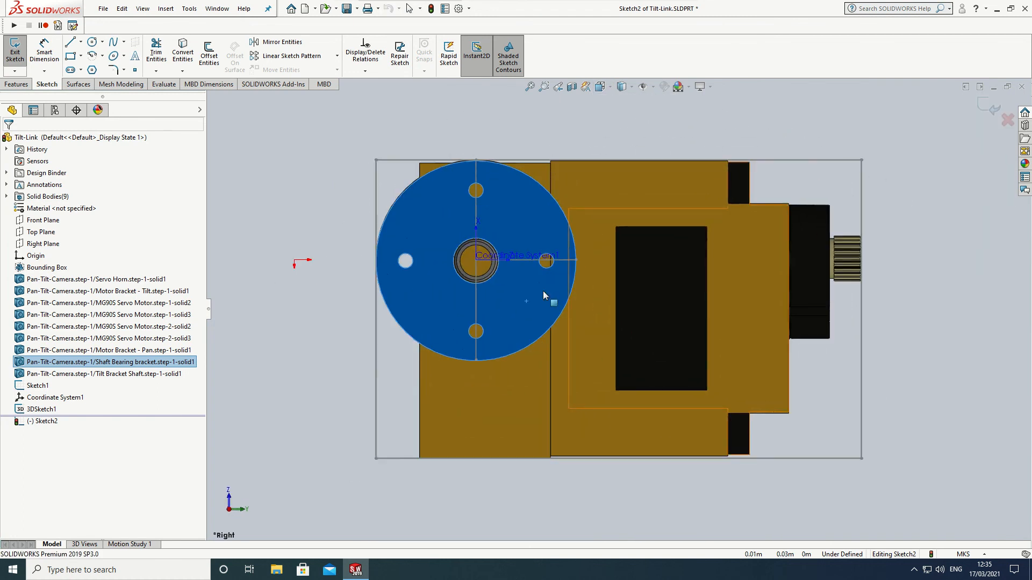
pyautogui.click(71, 55)
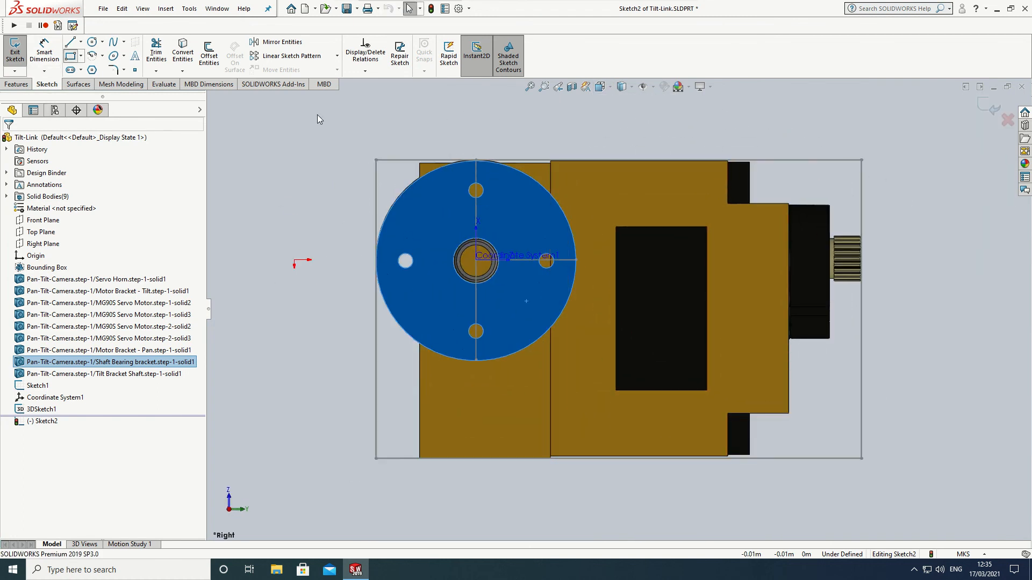
pyautogui.click(376, 160)
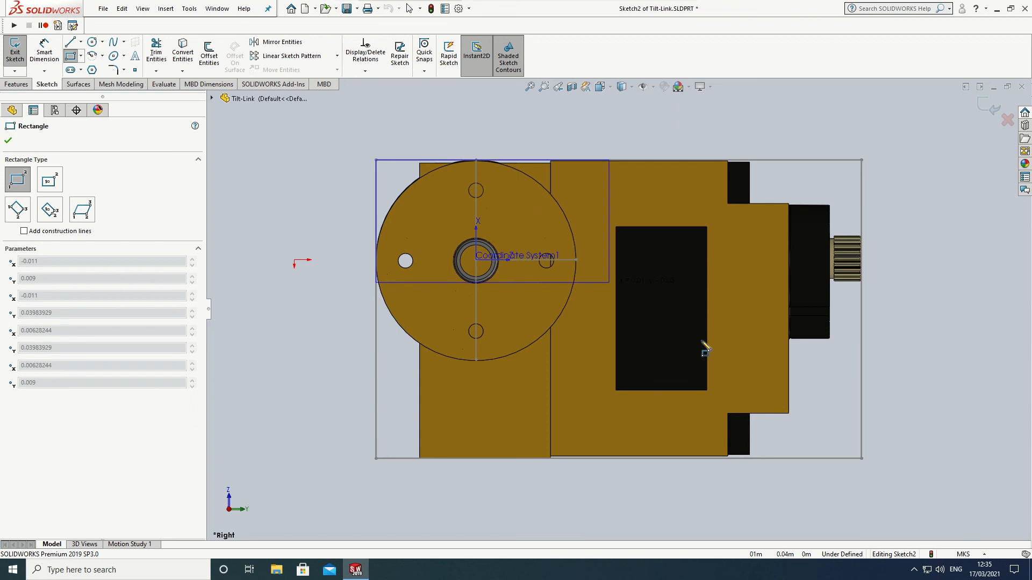
pyautogui.click(862, 459)
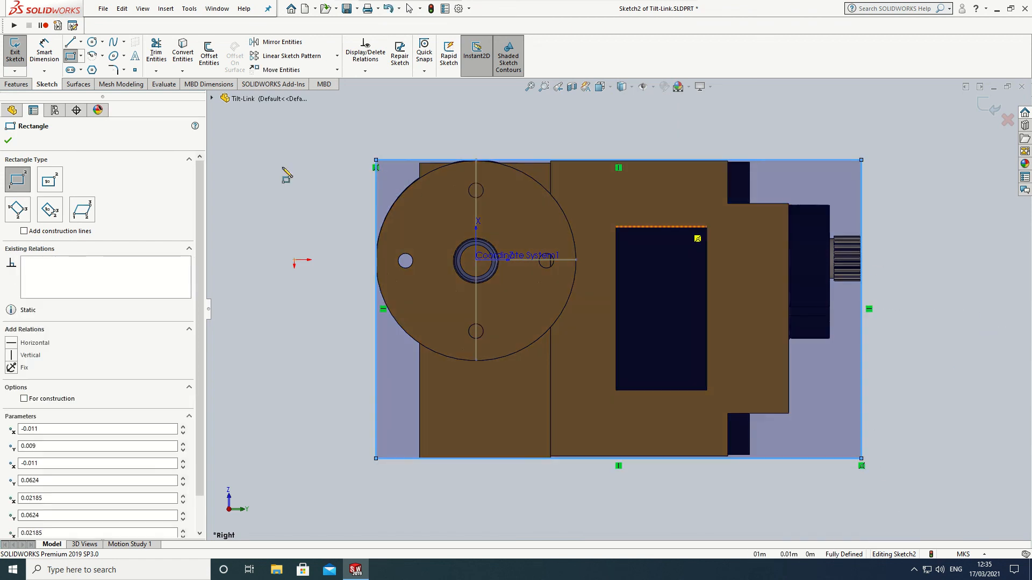
pyautogui.press('Escape')
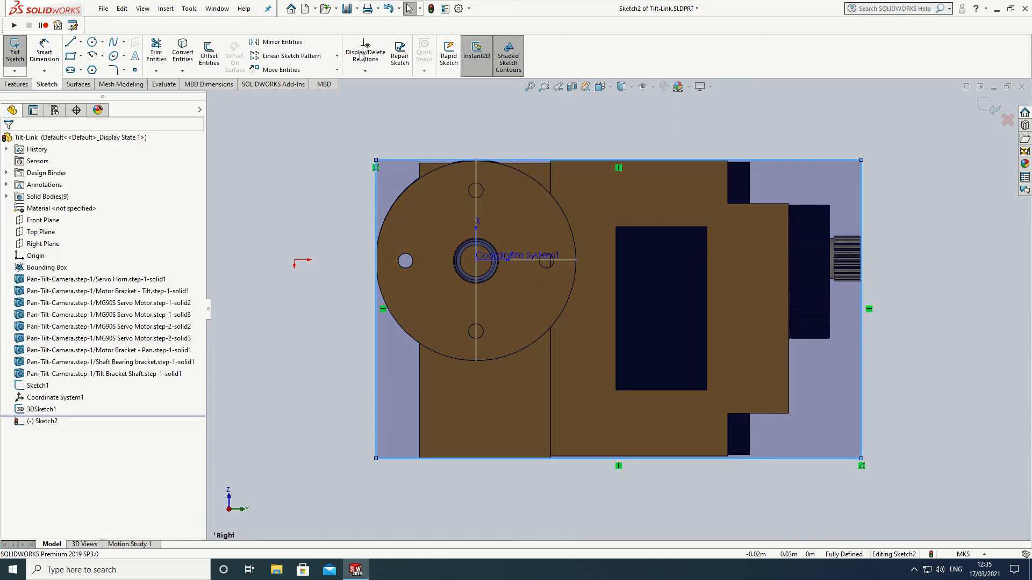
# Step: Extrude the rectangle Through All in the reversed direction with merged result to fill the Tilt-Link bounding box
pyautogui.click(600, 86)
pyautogui.click(661, 117)
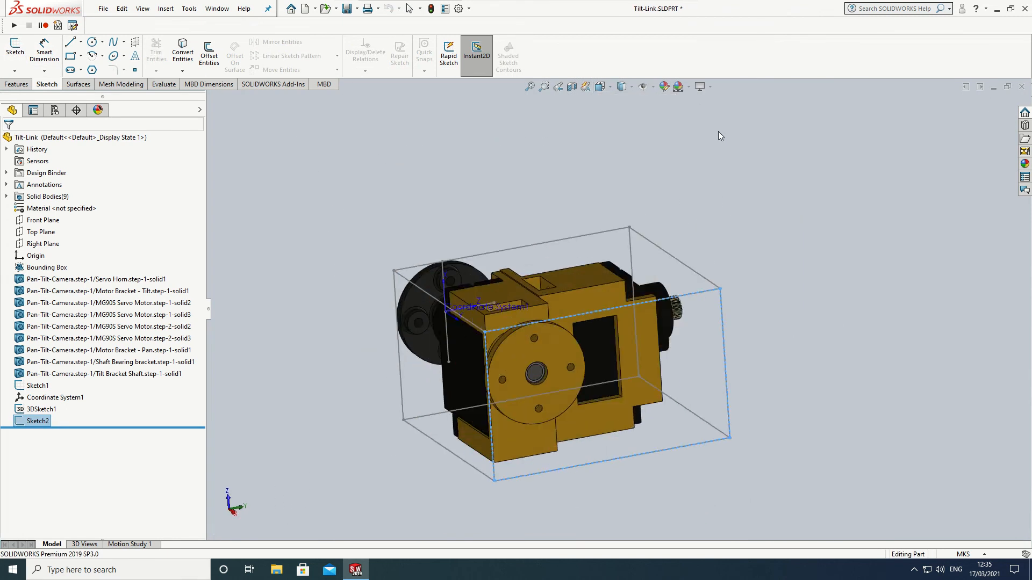
pyautogui.click(17, 84)
pyautogui.click(19, 54)
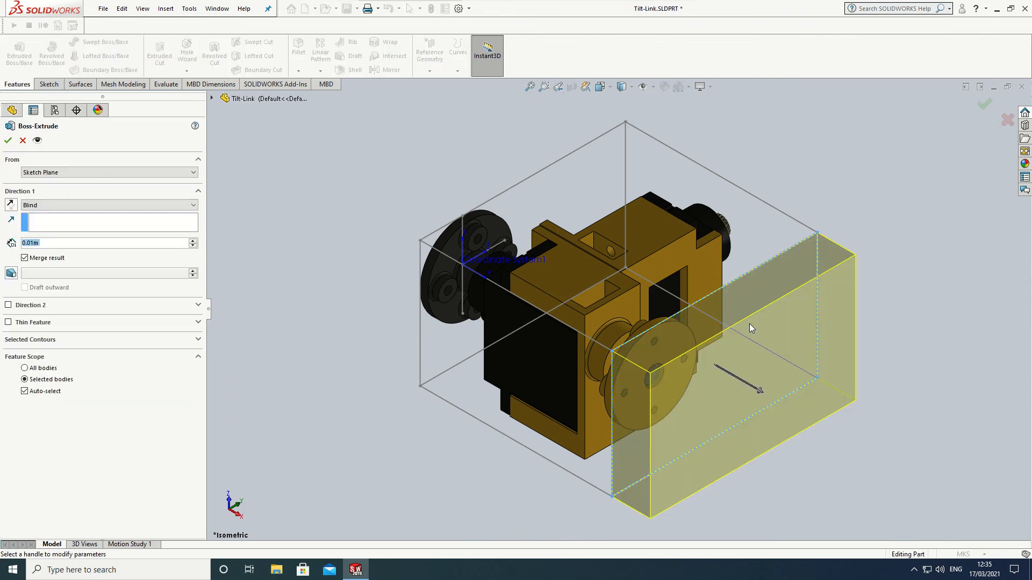
pyautogui.click(82, 205)
pyautogui.click(48, 221)
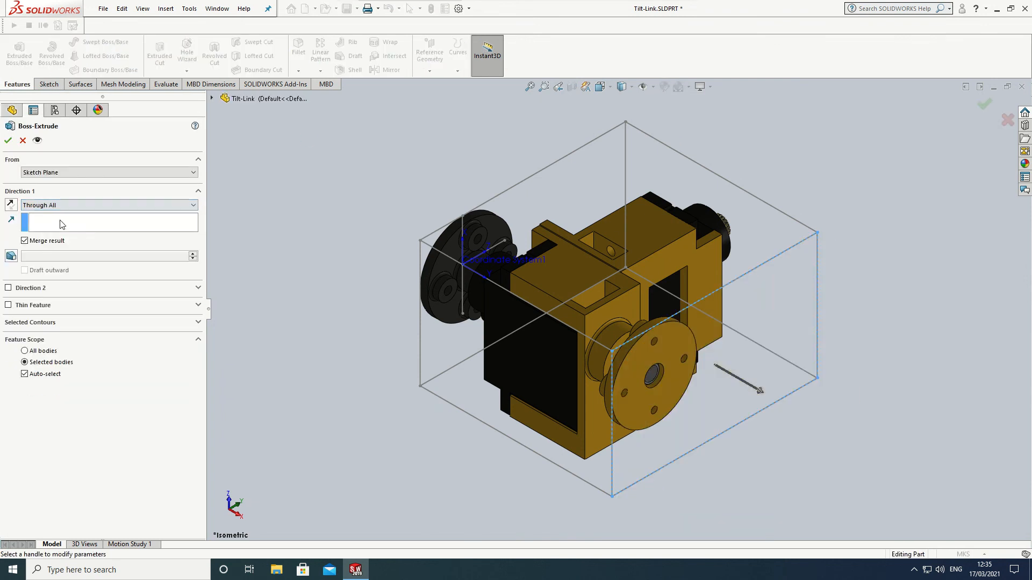
pyautogui.click(10, 207)
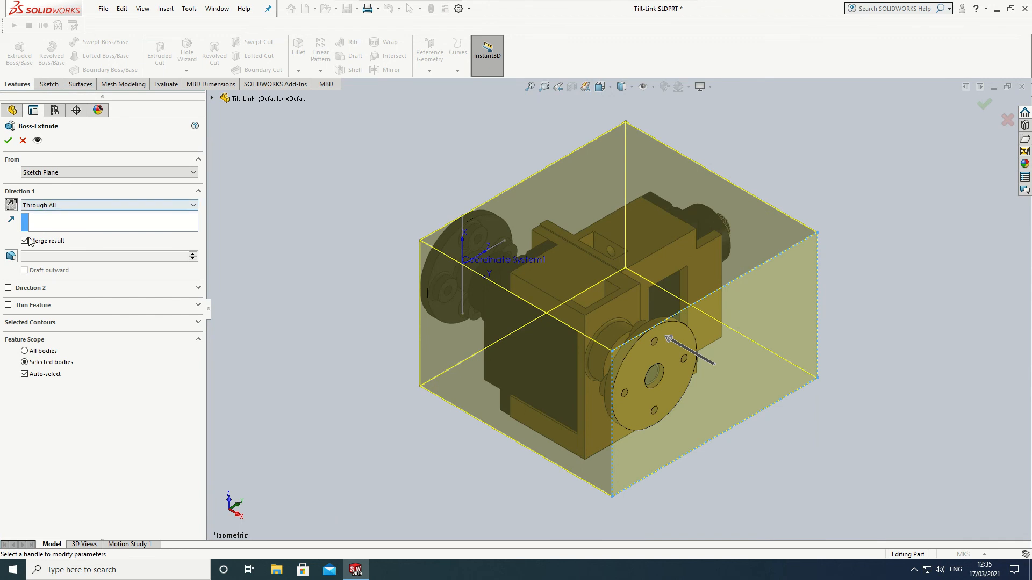
pyautogui.click(7, 140)
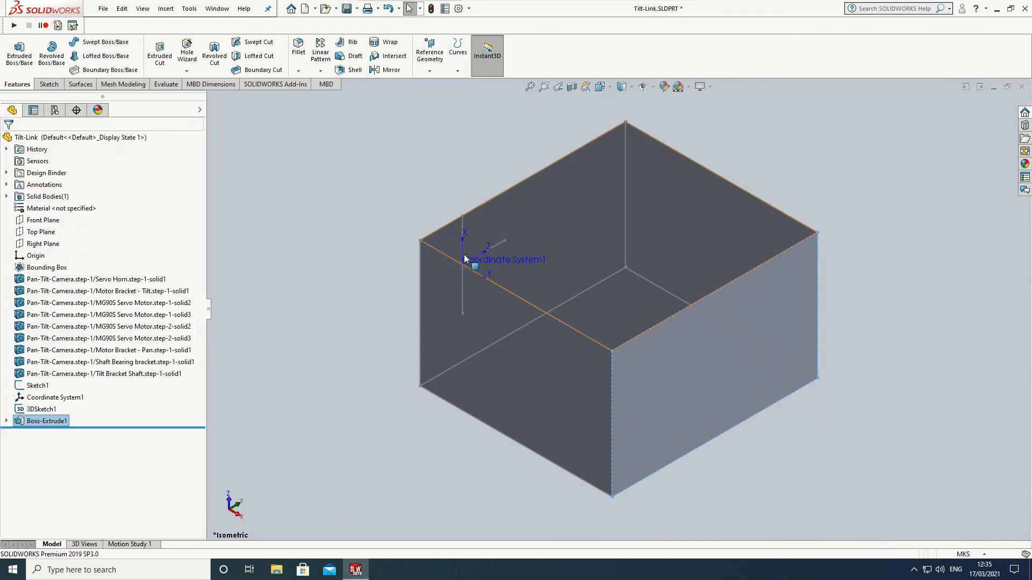
pyautogui.click(331, 208)
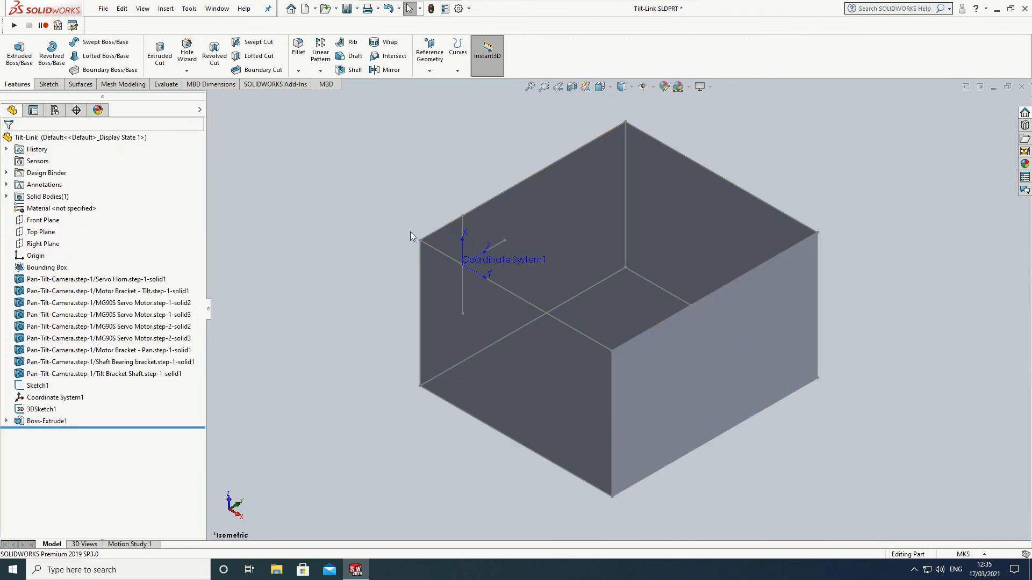
# Step: Export the box as Tilt-Link-col.STL in the Tilt folder, using binary output in meters and Coordinate System1
pyautogui.click(103, 8)
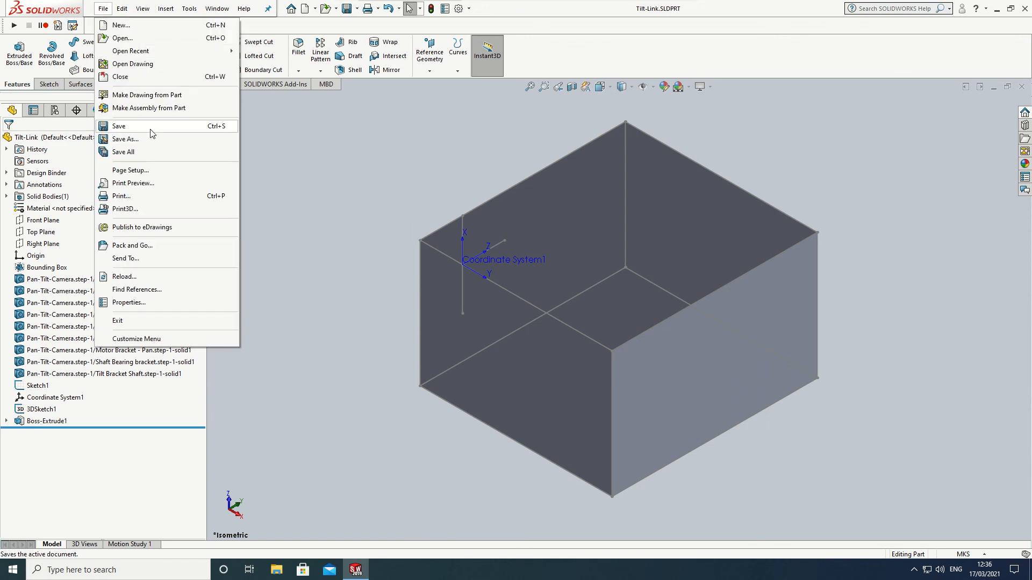
pyautogui.click(146, 138)
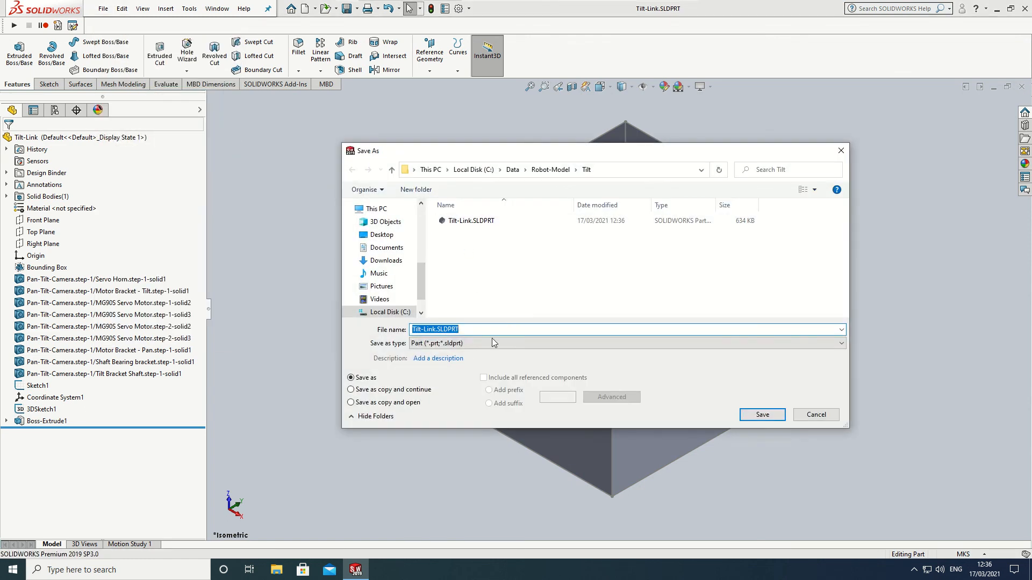
pyautogui.click(494, 343)
pyautogui.click(581, 215)
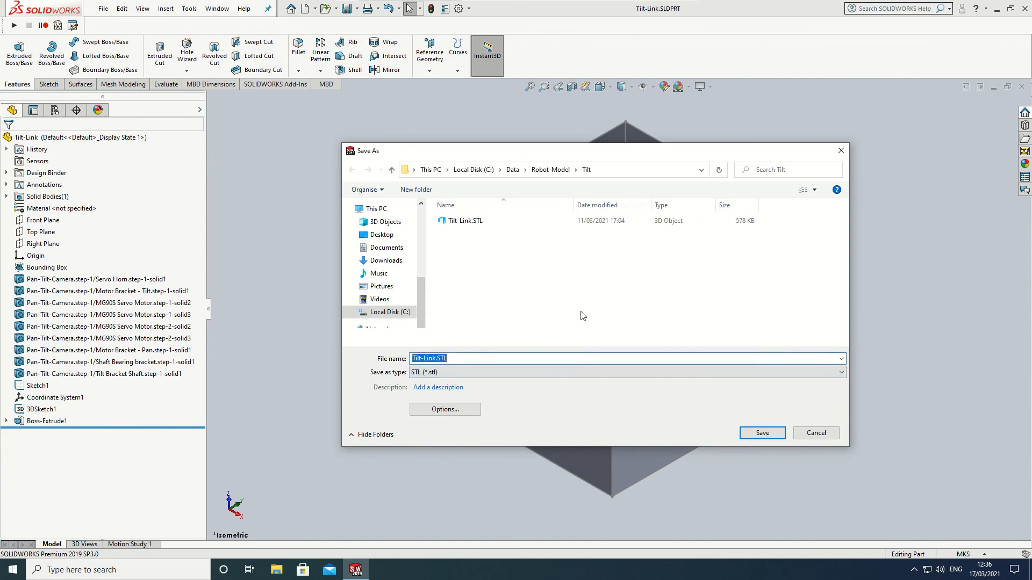
pyautogui.click(436, 359)
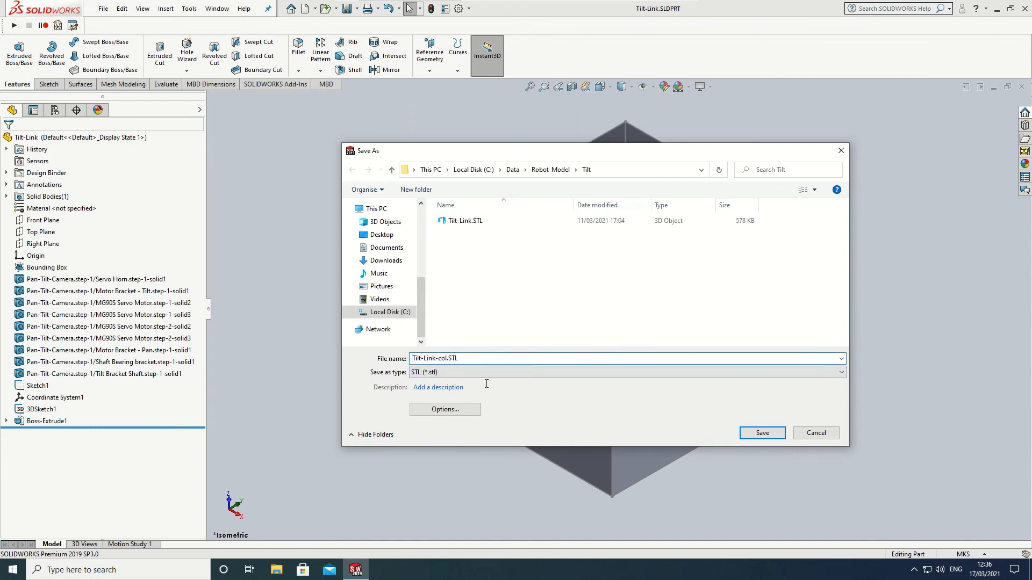
pyautogui.click(465, 412)
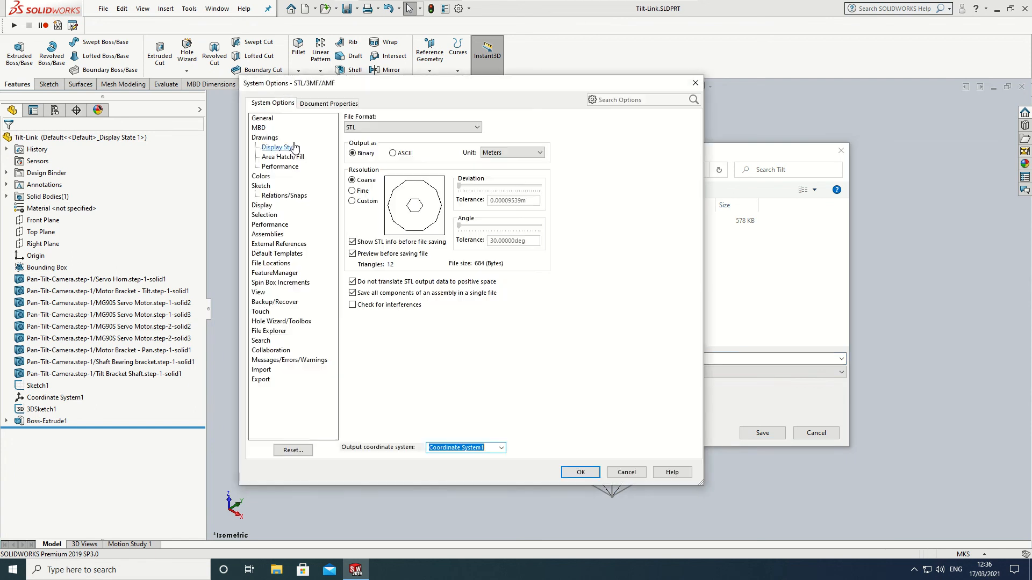
pyautogui.click(580, 473)
pyautogui.click(779, 435)
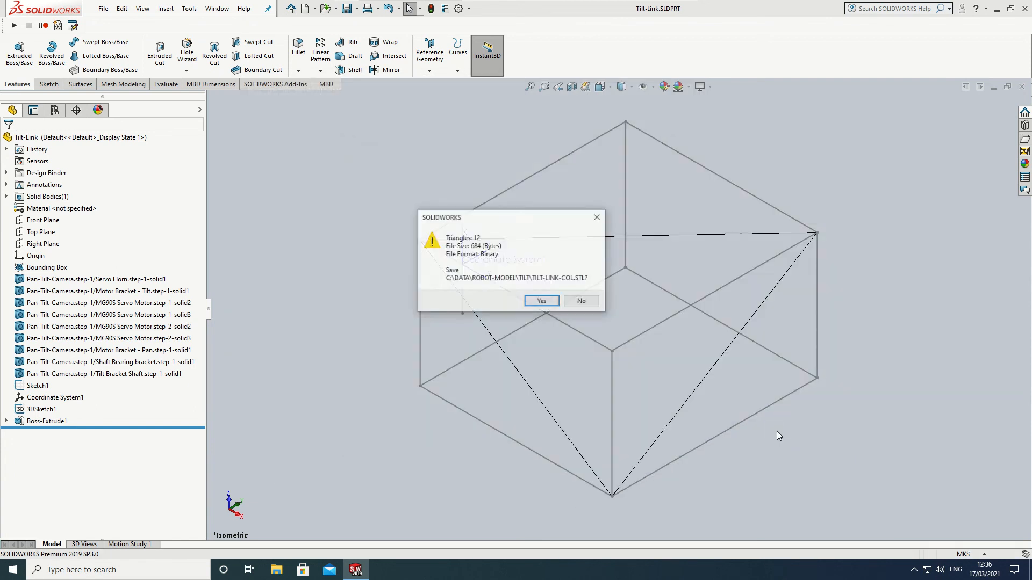
pyautogui.click(544, 301)
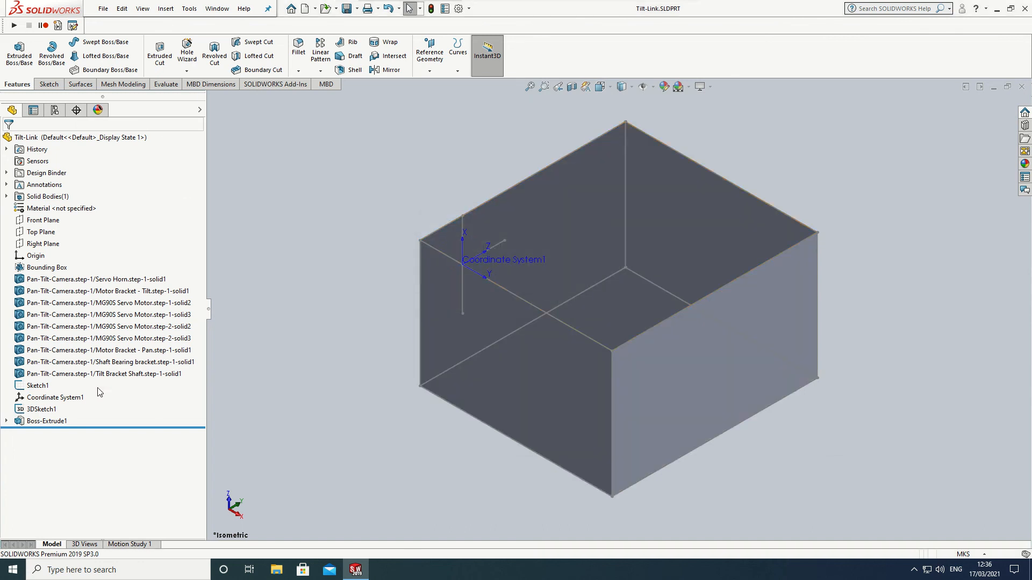
# Step: Suppress Boss-Extrude1 and 3DSketch1, and save and close the Tilt-Link part
pyautogui.rightClick(57, 422)
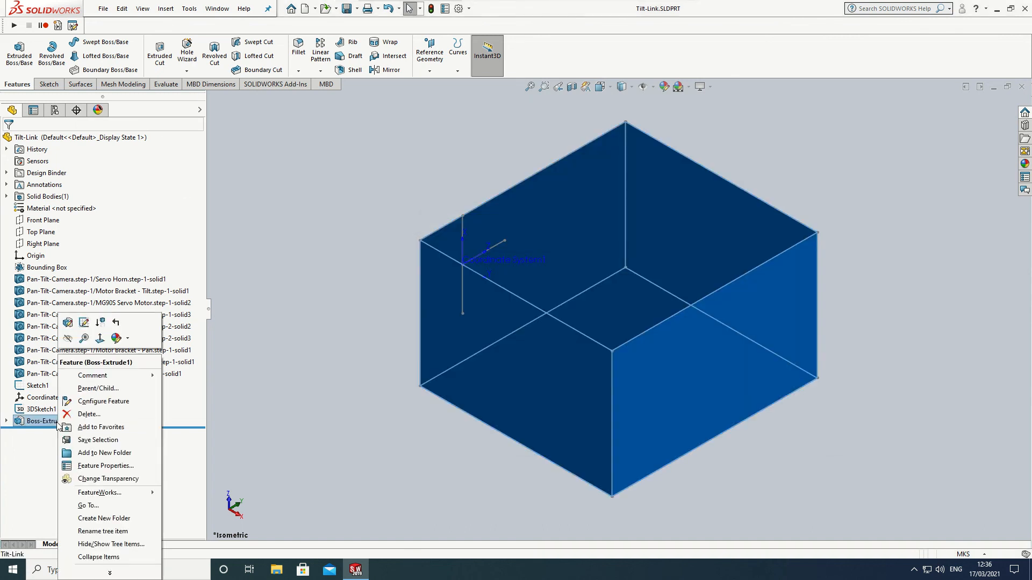
pyautogui.click(100, 322)
pyautogui.hotkey('ctrl', 's')
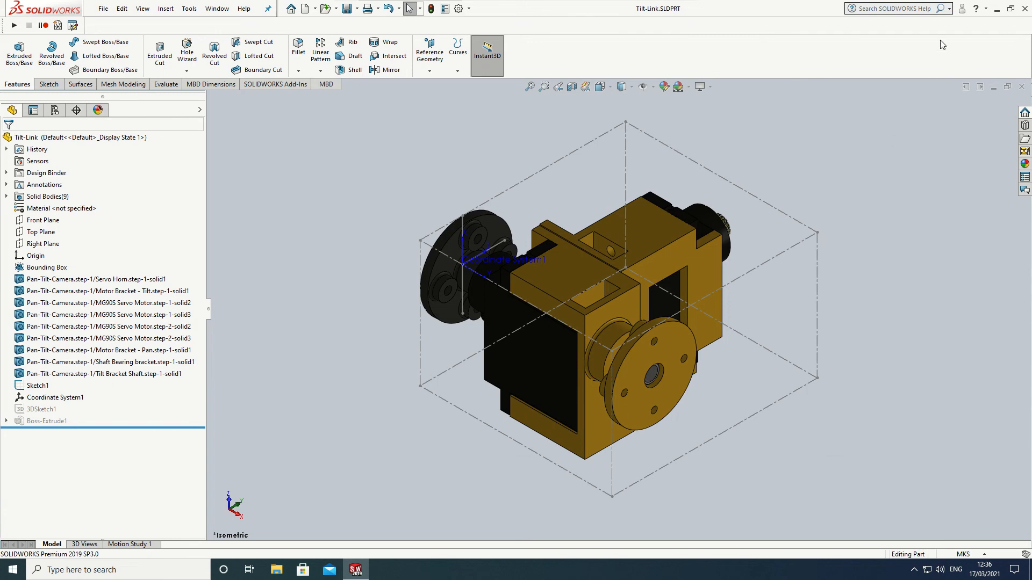
pyautogui.click(102, 10)
pyautogui.click(137, 75)
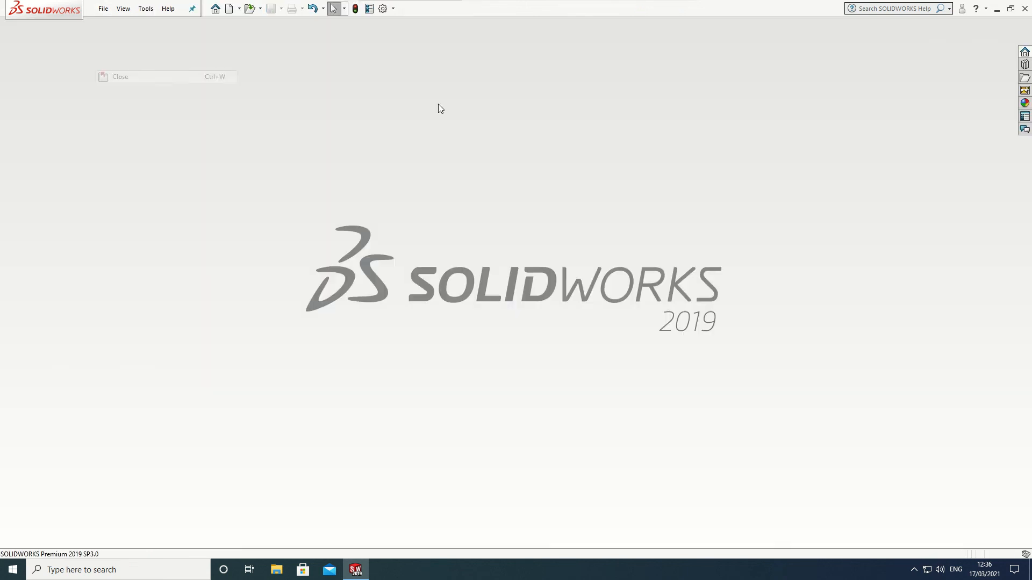
# Step: Open Tilt-Link-col.STL from C:\Data\Robot-Model\Tilt in 3D Builder to inspect the collision mesh
pyautogui.click(998, 9)
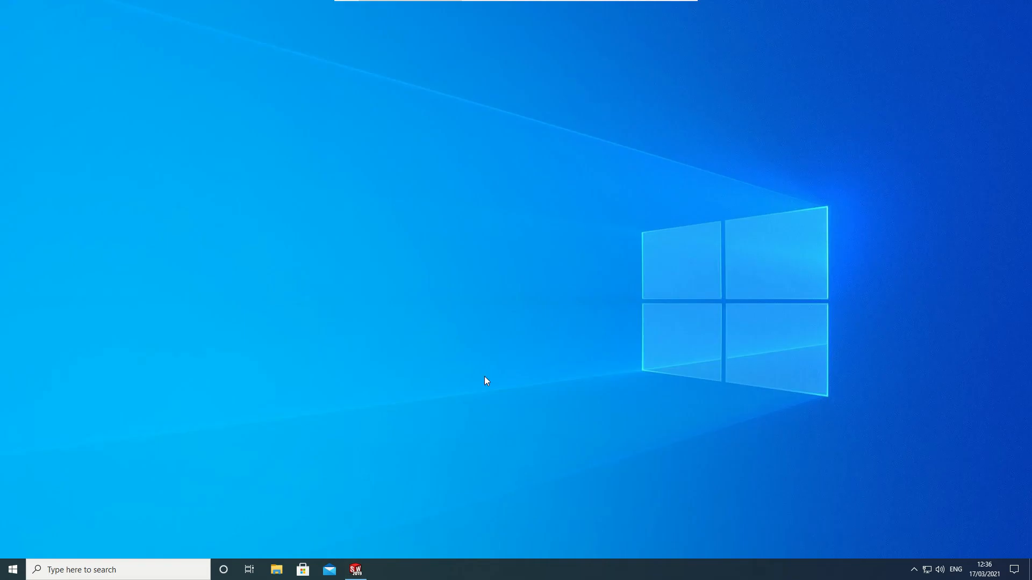
pyautogui.click(273, 572)
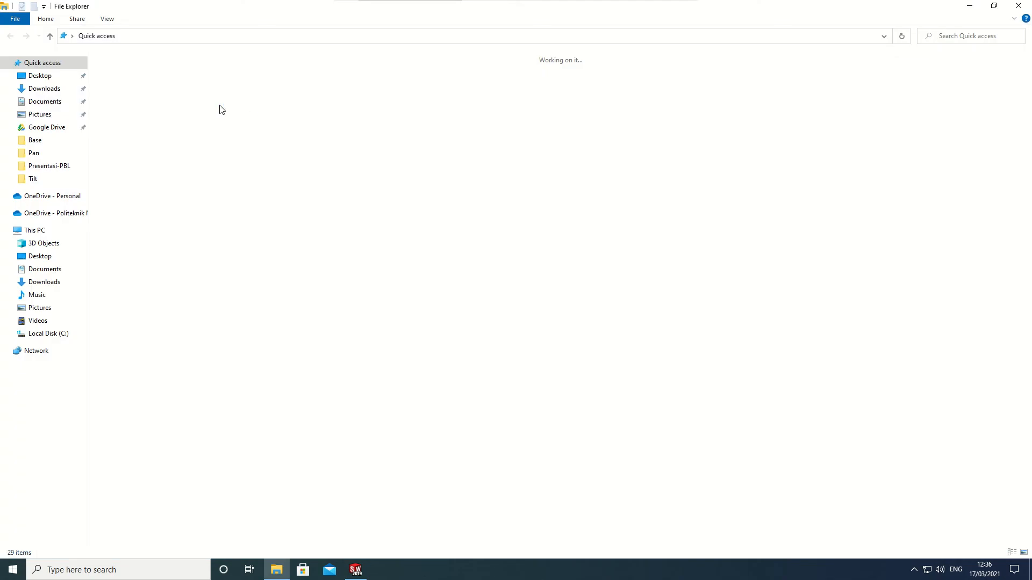
pyautogui.click(51, 334)
pyautogui.click(137, 86)
pyautogui.doubleClick(137, 84)
pyautogui.doubleClick(127, 72)
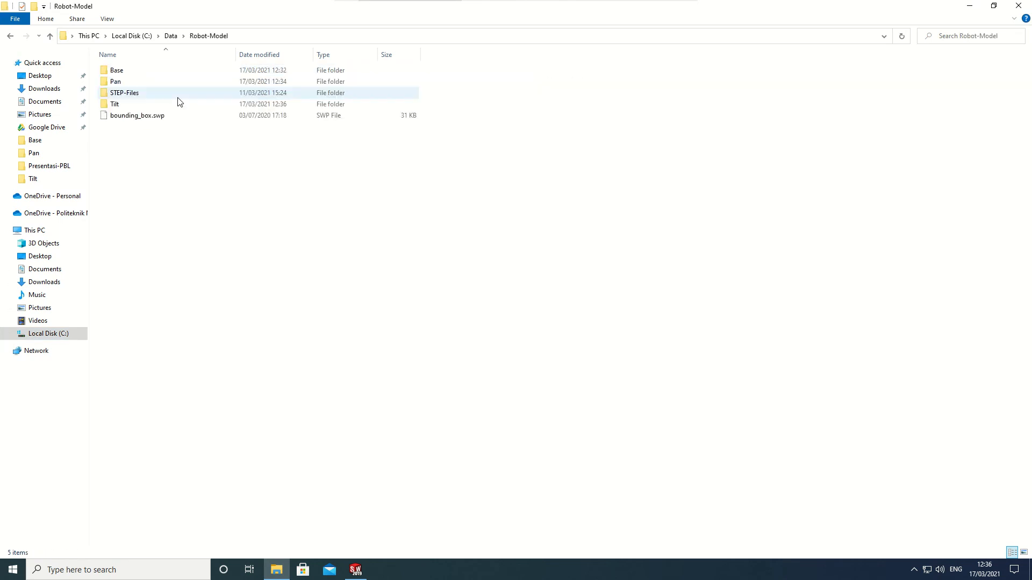
pyautogui.doubleClick(140, 103)
pyautogui.doubleClick(142, 105)
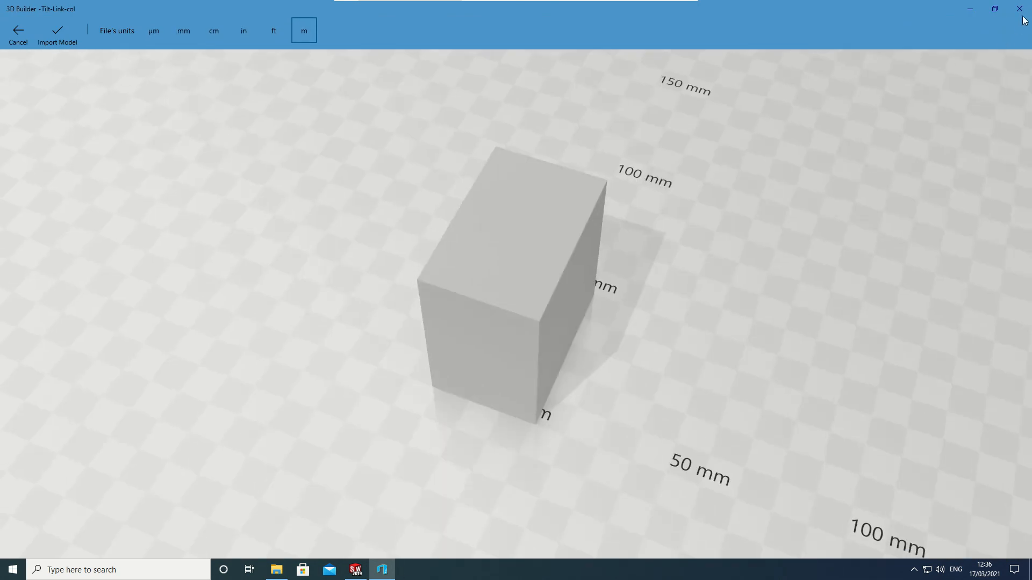
# Step: Close 3D Builder and File Explorer, and leave the Windows session to return to the Linux desktop
pyautogui.click(1020, 10)
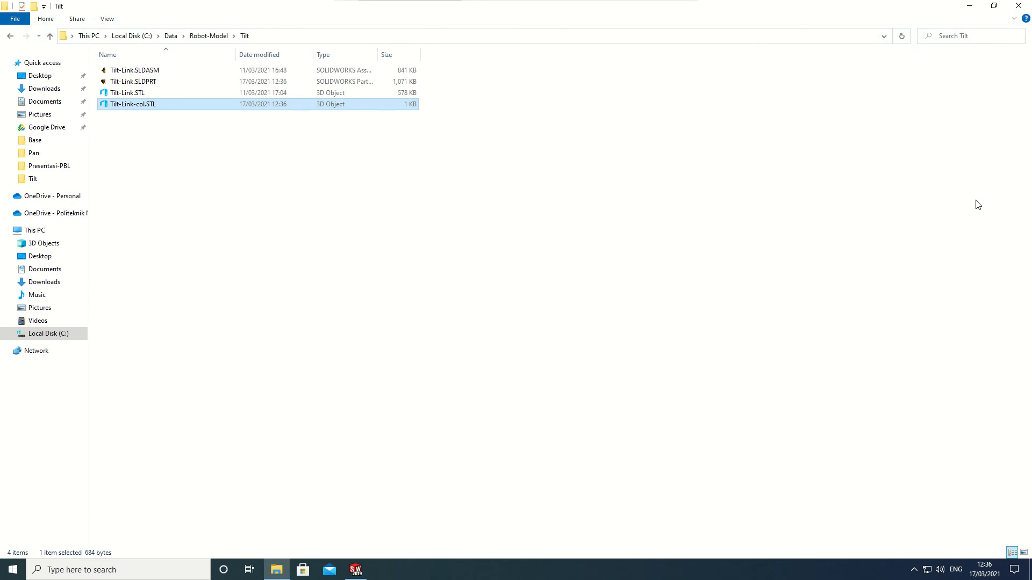
pyautogui.click(1018, 6)
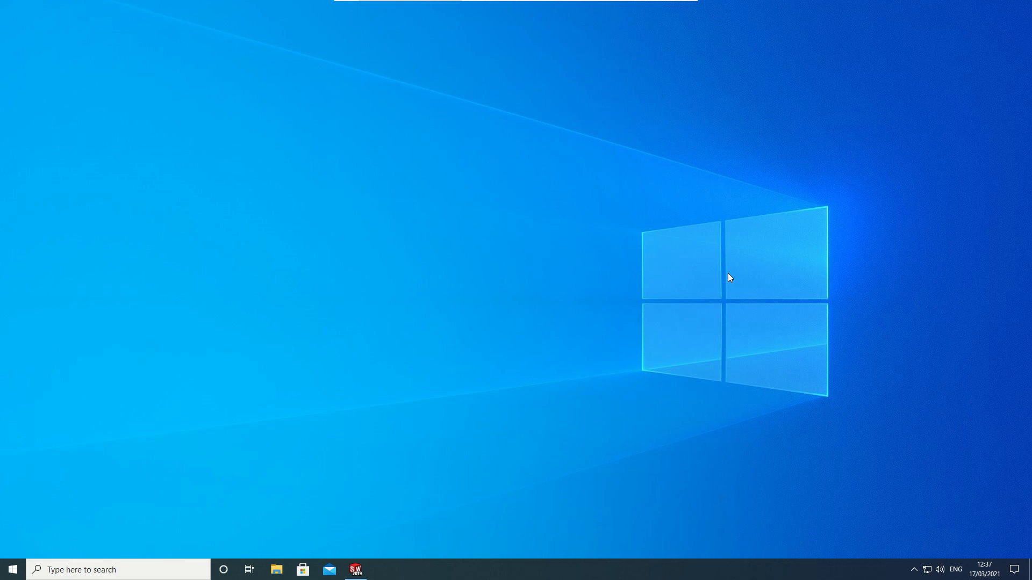
pyautogui.click(652, 12)
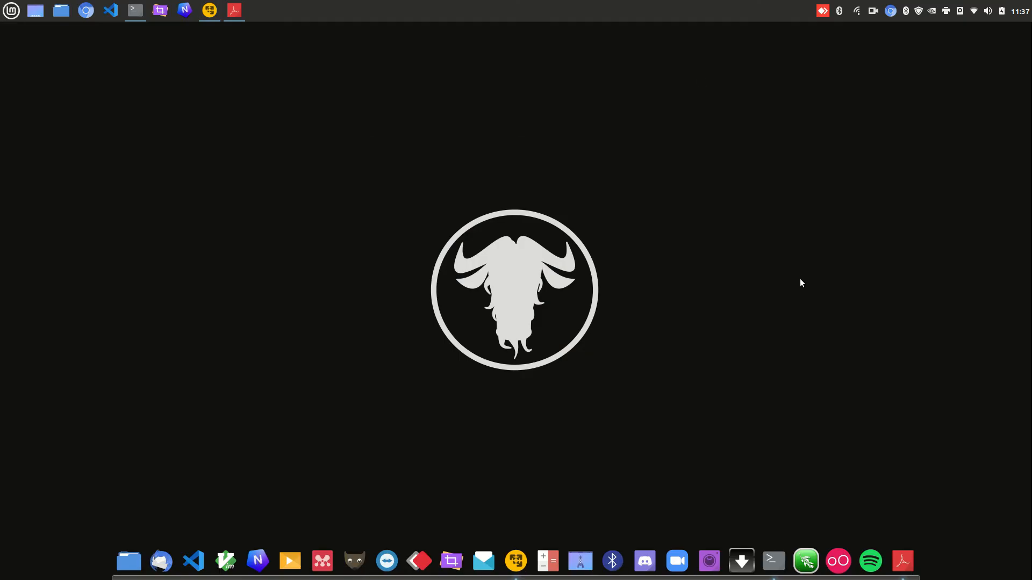